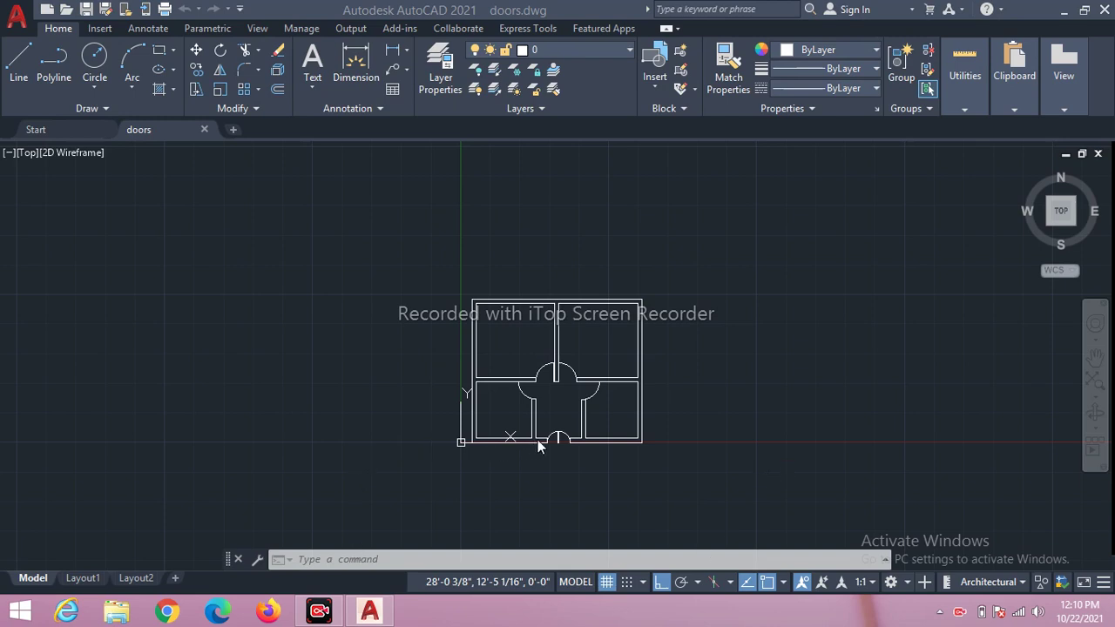
Draw a short marker line across the right exterior wall at its midpoint.
left_click(710, 207)
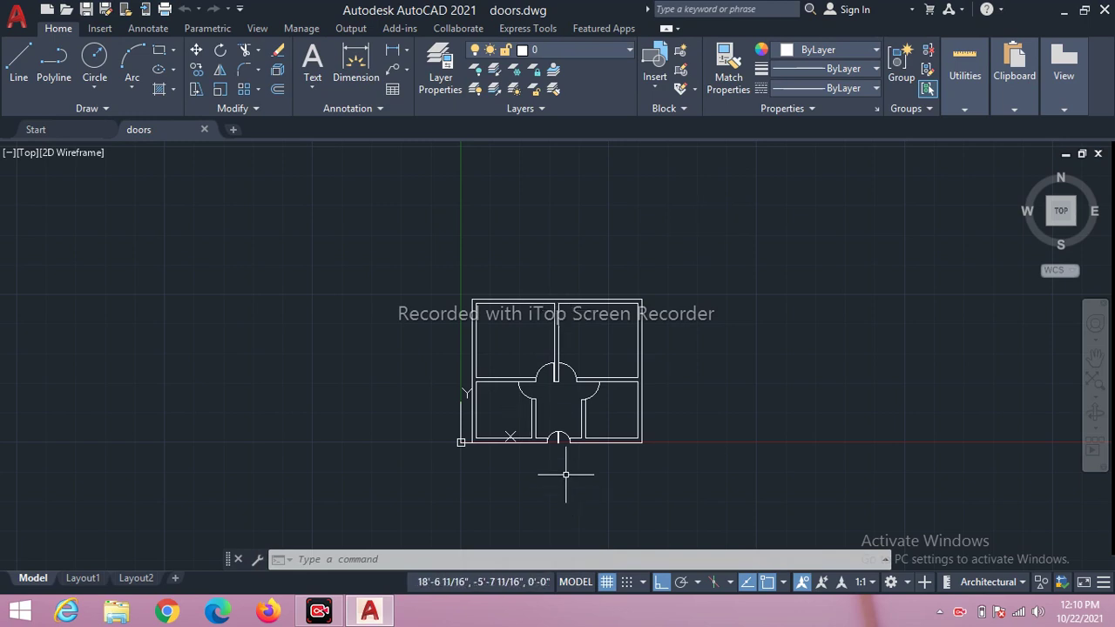
scroll(565, 474, "up", 4)
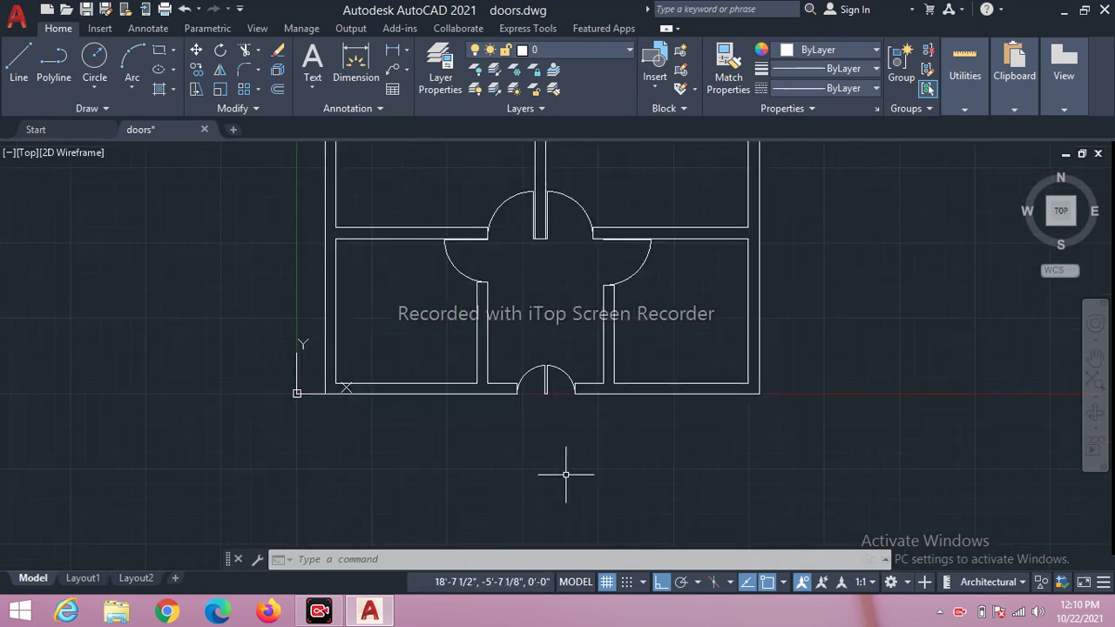
scroll(565, 475, "down", 2)
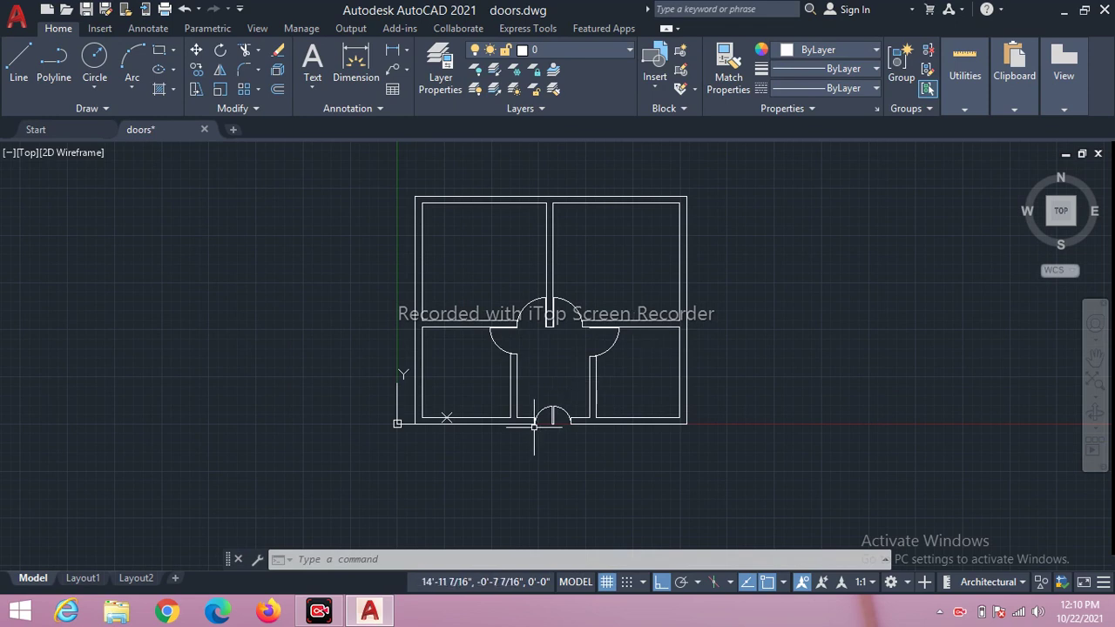
scroll(550, 416, "up", 4)
scroll(550, 417, "up", 6)
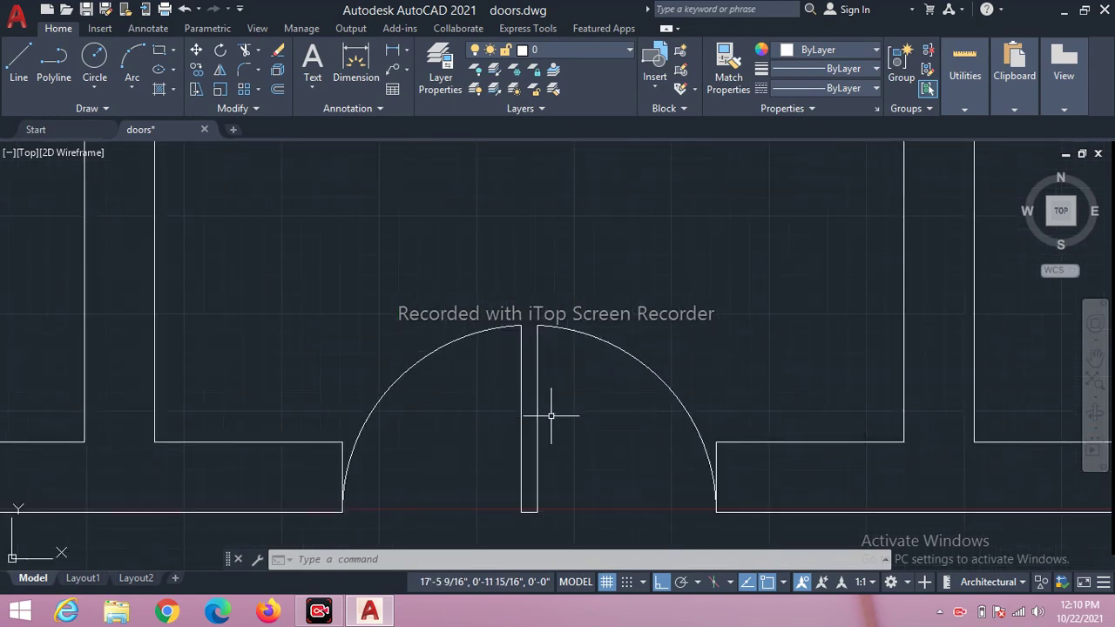
scroll(549, 416, "down", 4)
scroll(465, 490, "down", 6)
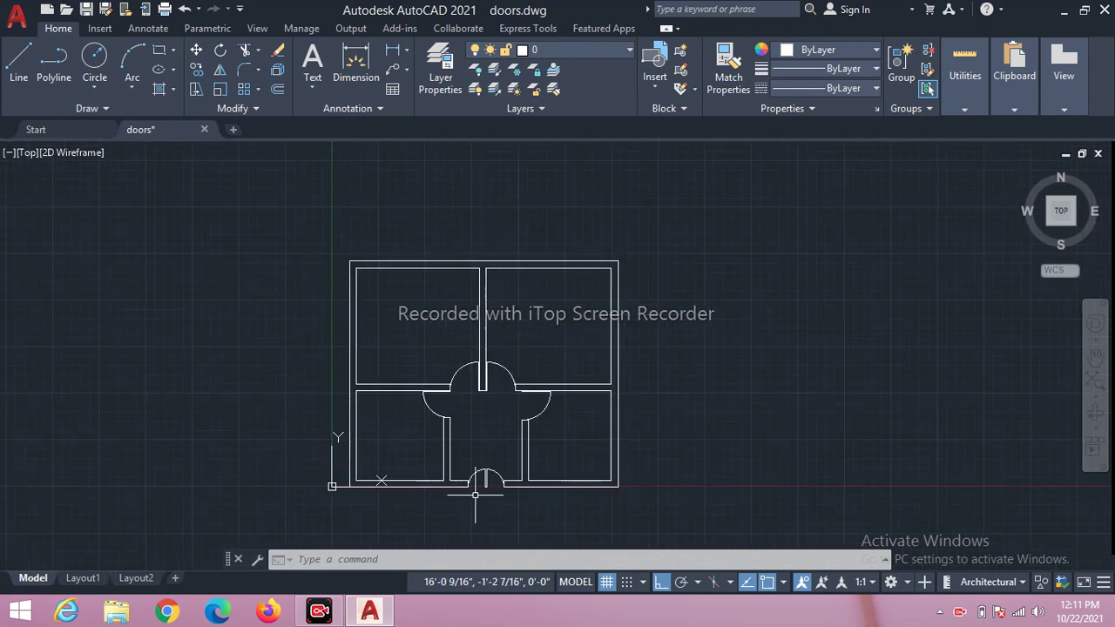
scroll(595, 384, "up", 4)
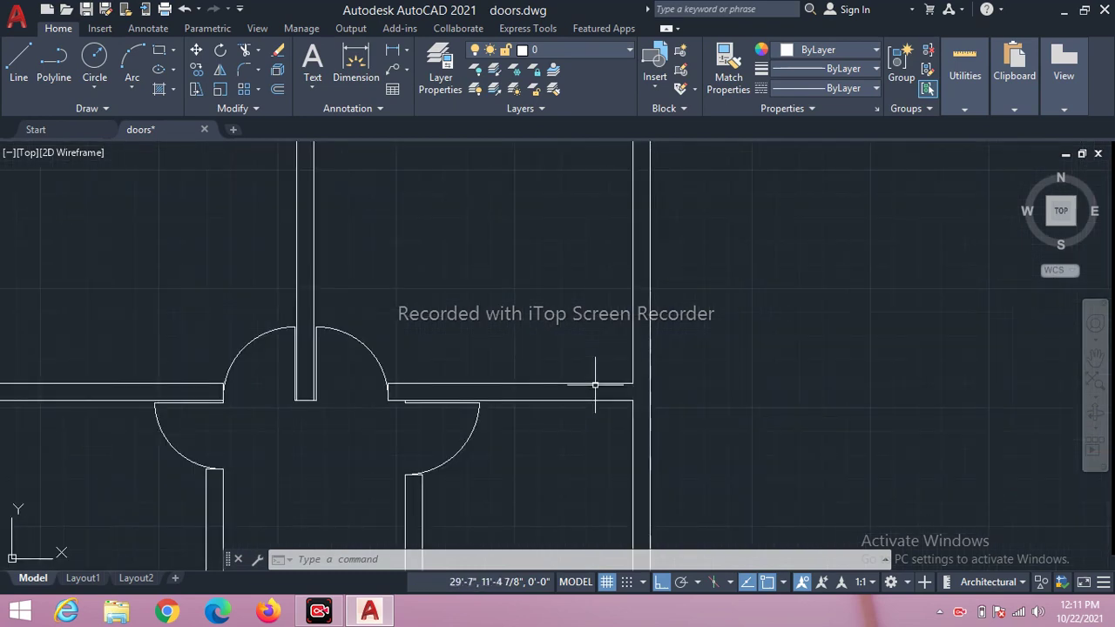
scroll(598, 378, "down", 4)
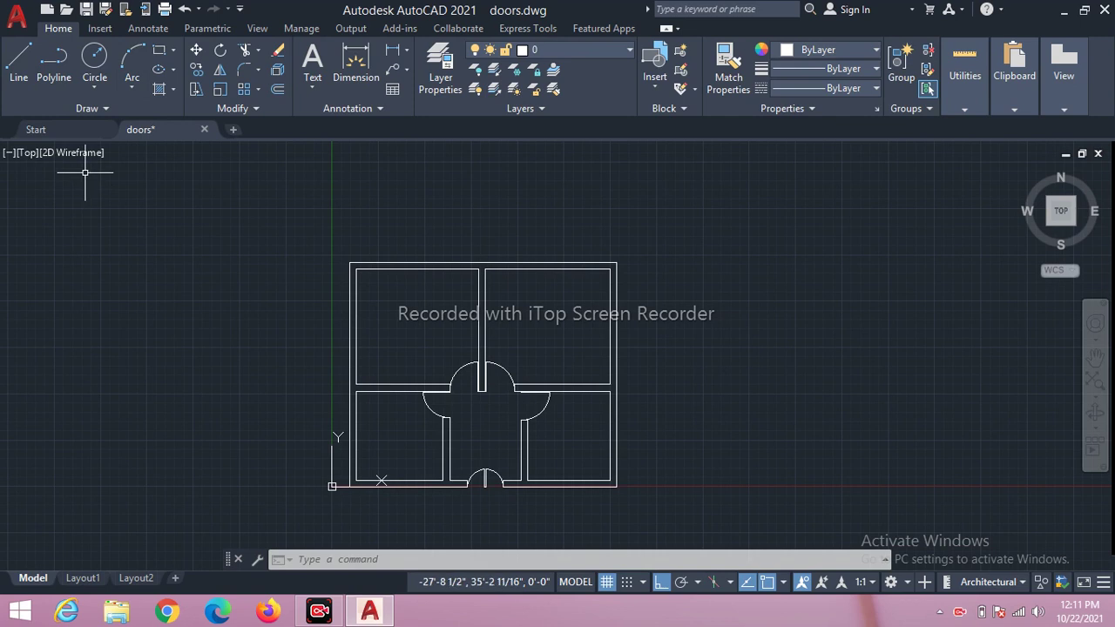
left_click(23, 54)
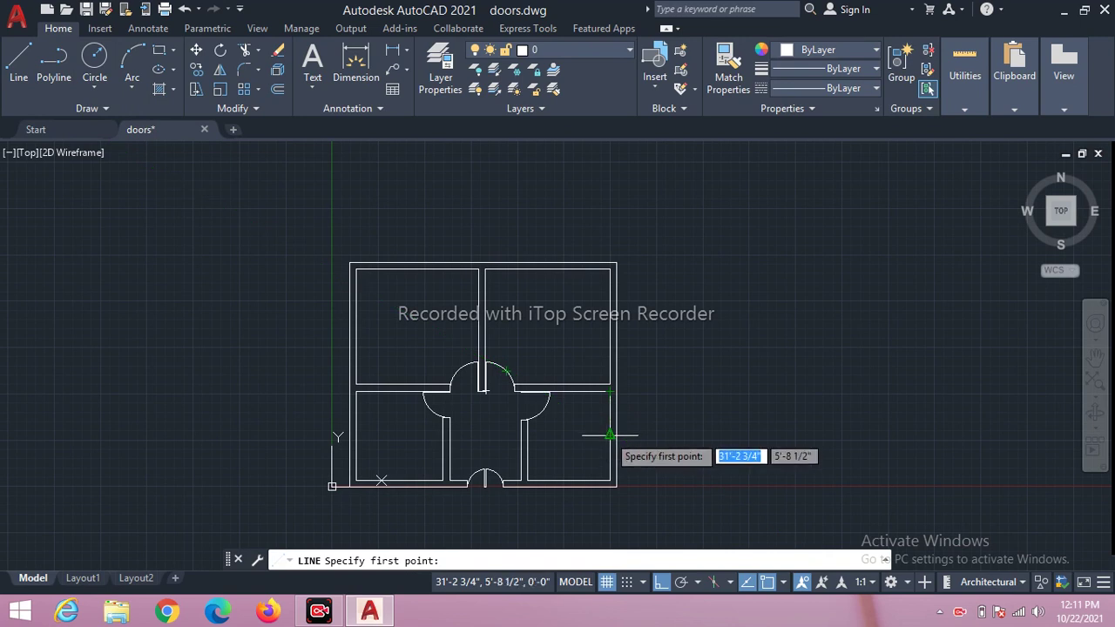
left_click(610, 435)
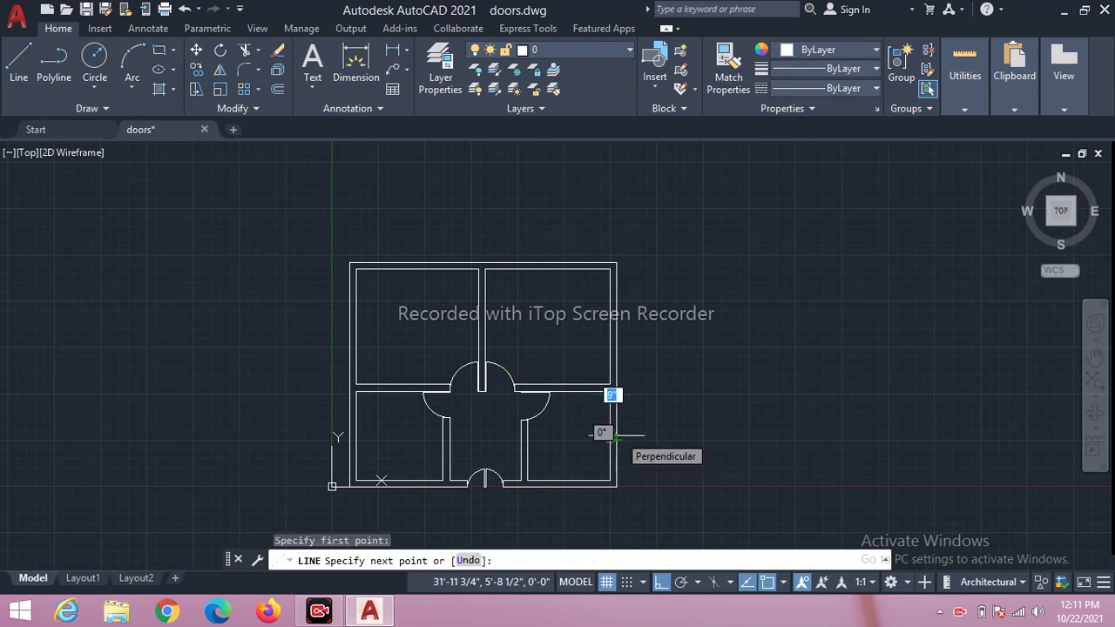
left_click(615, 436)
key("Escape")
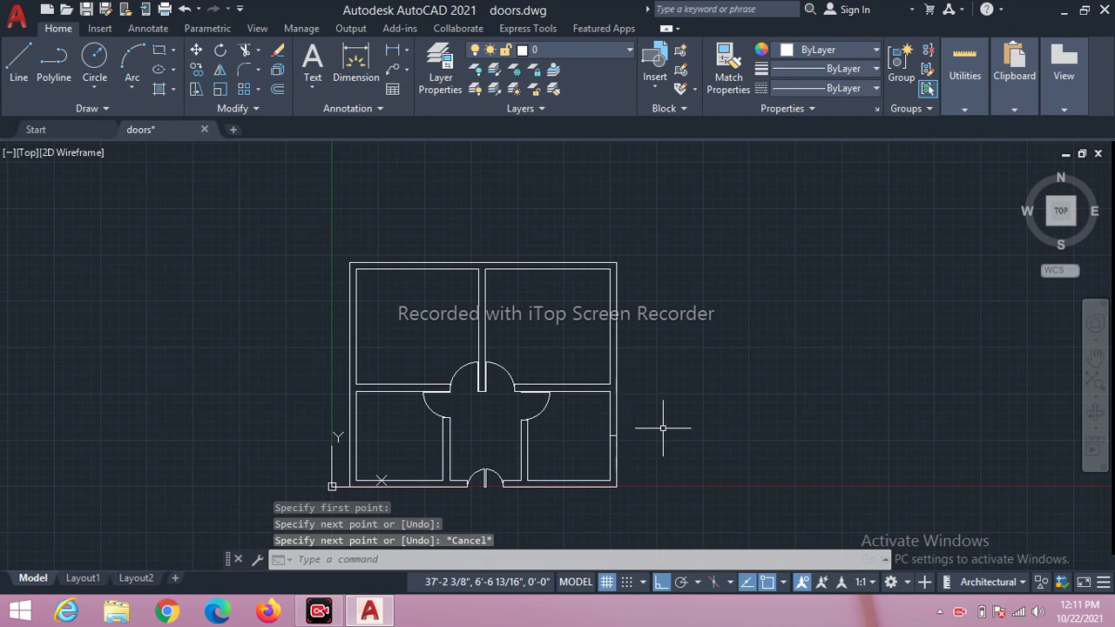
Offset the marker lines 3' along the wall to mark the window edges.
type("o")
key("Return")
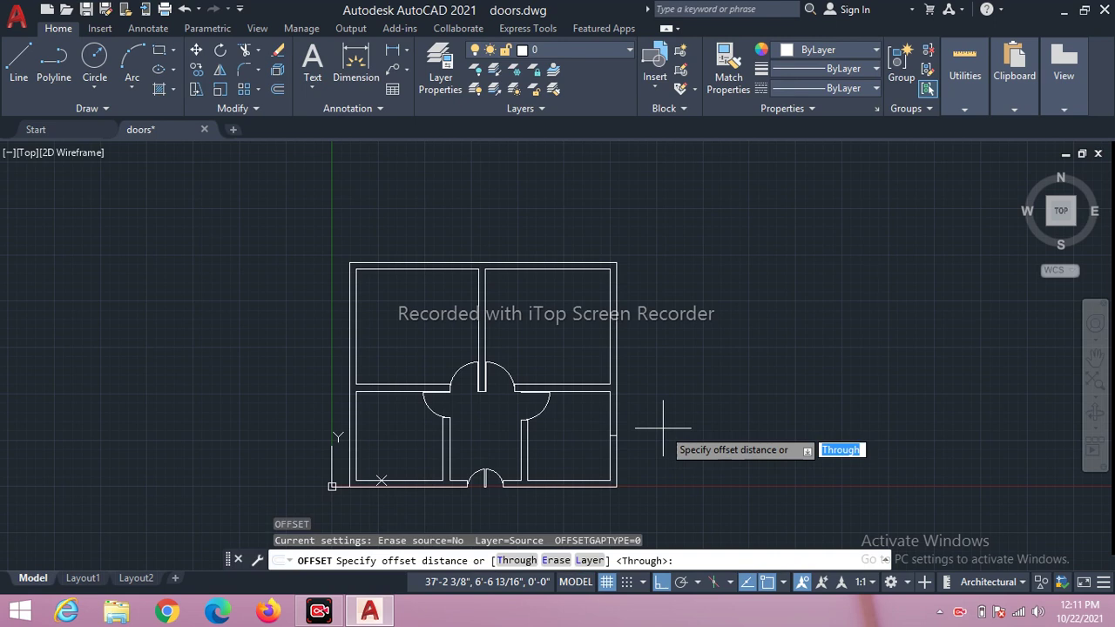
type("3'")
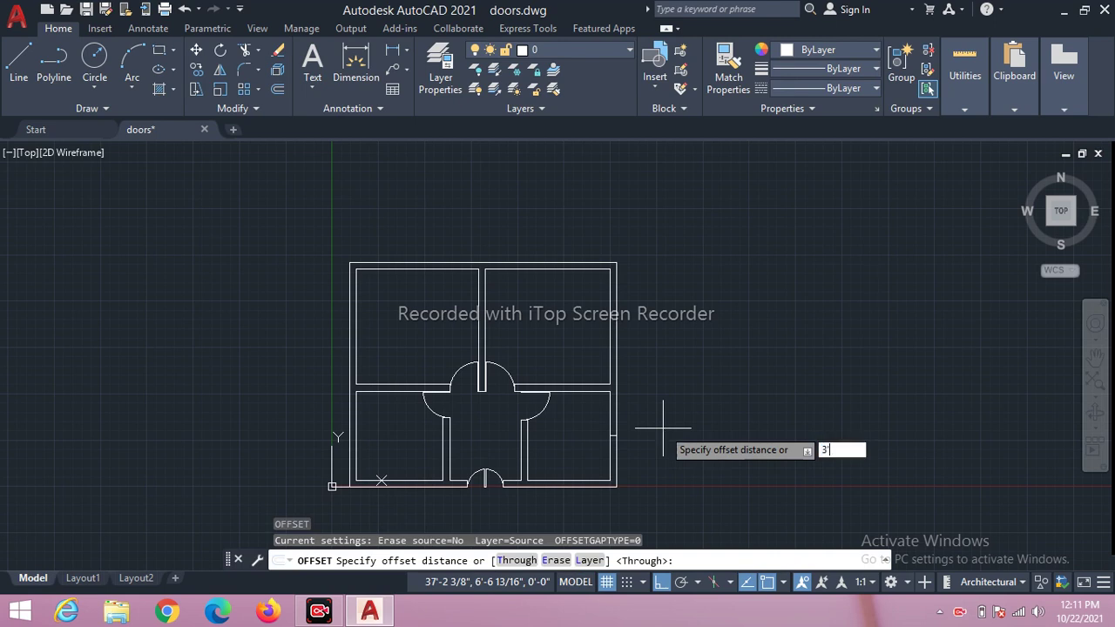
key("Return")
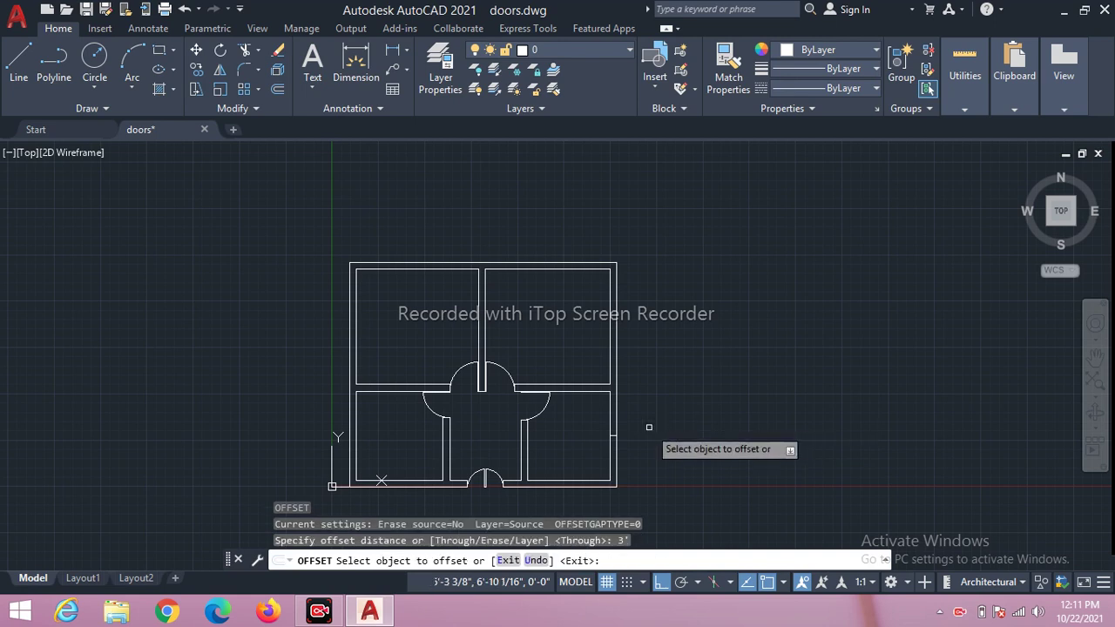
left_click(614, 437)
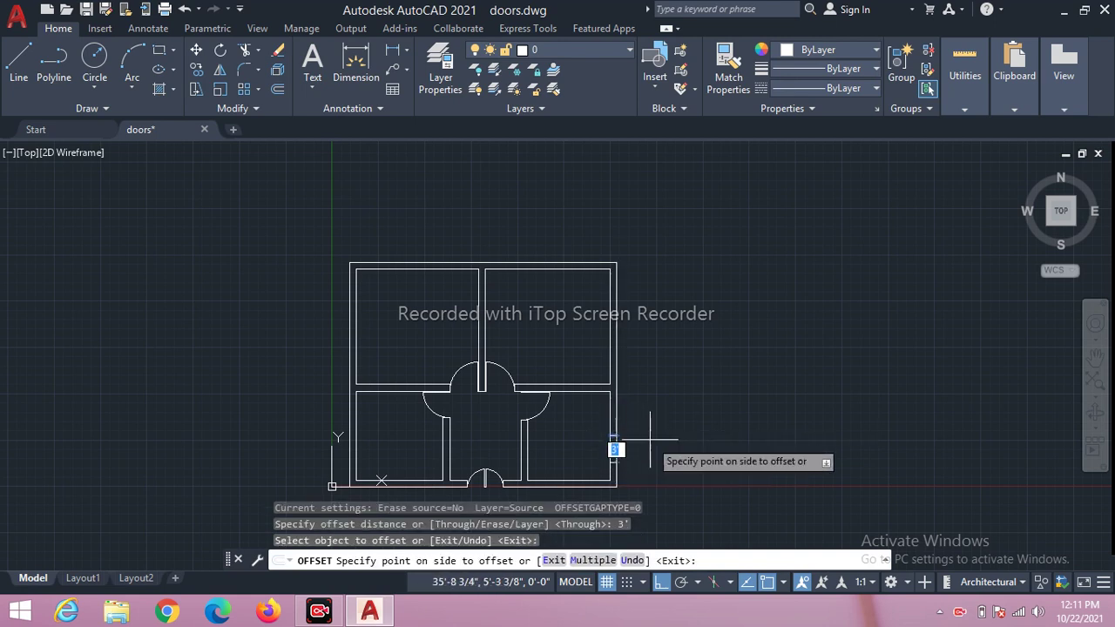
left_click(620, 442)
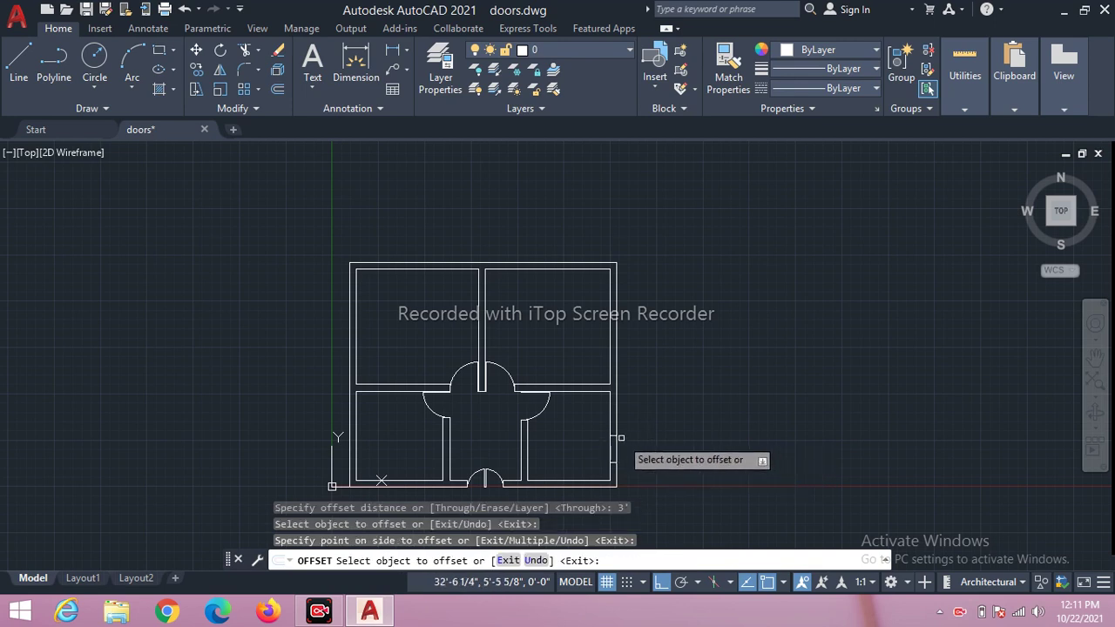
left_click(613, 425)
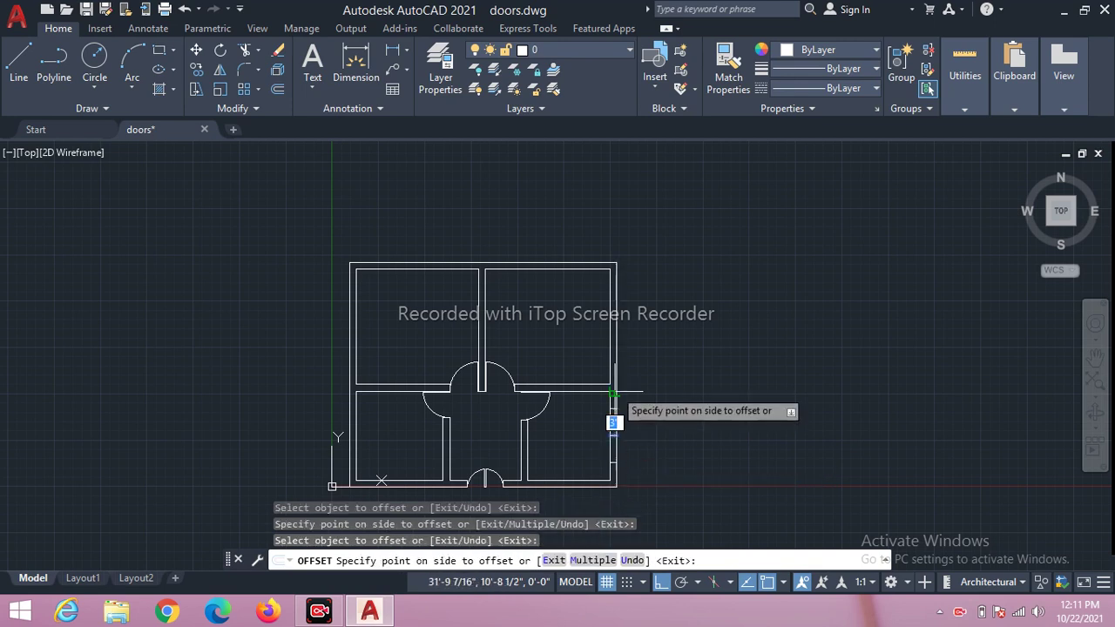
left_click(612, 393)
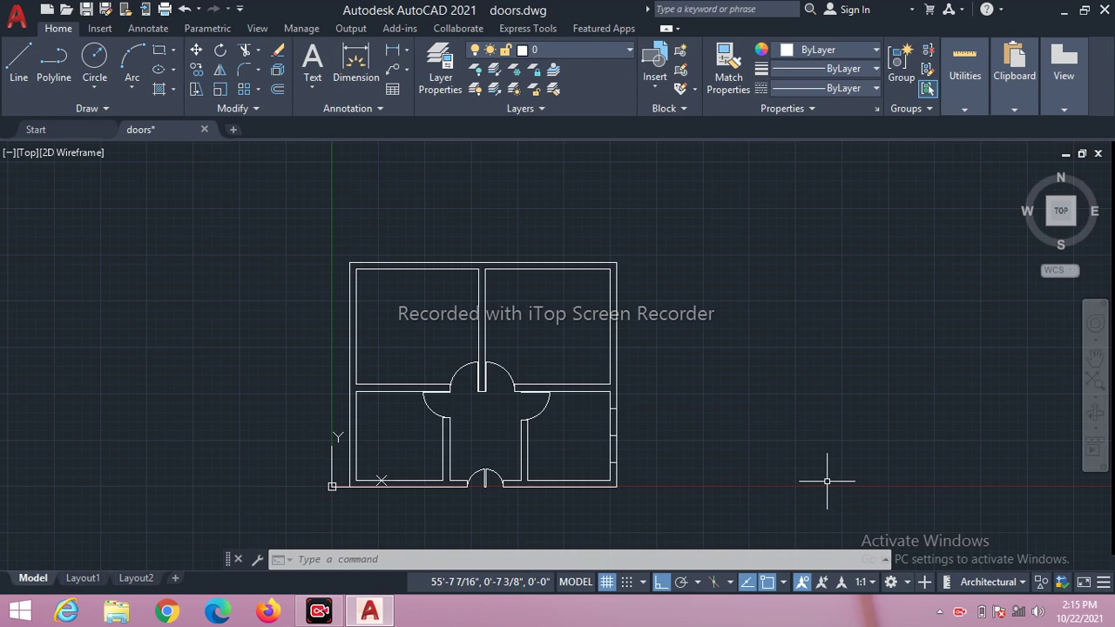
Abandon a 4-unit offset, then select and delete the stray short line on the right wall.
type("o")
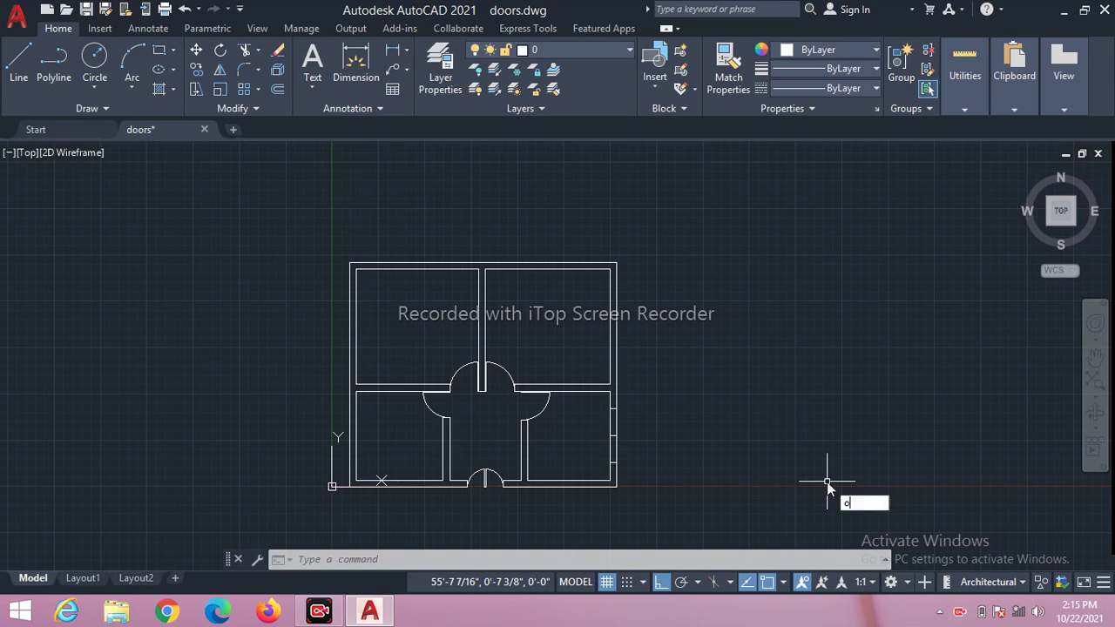
key("Return")
type("4")
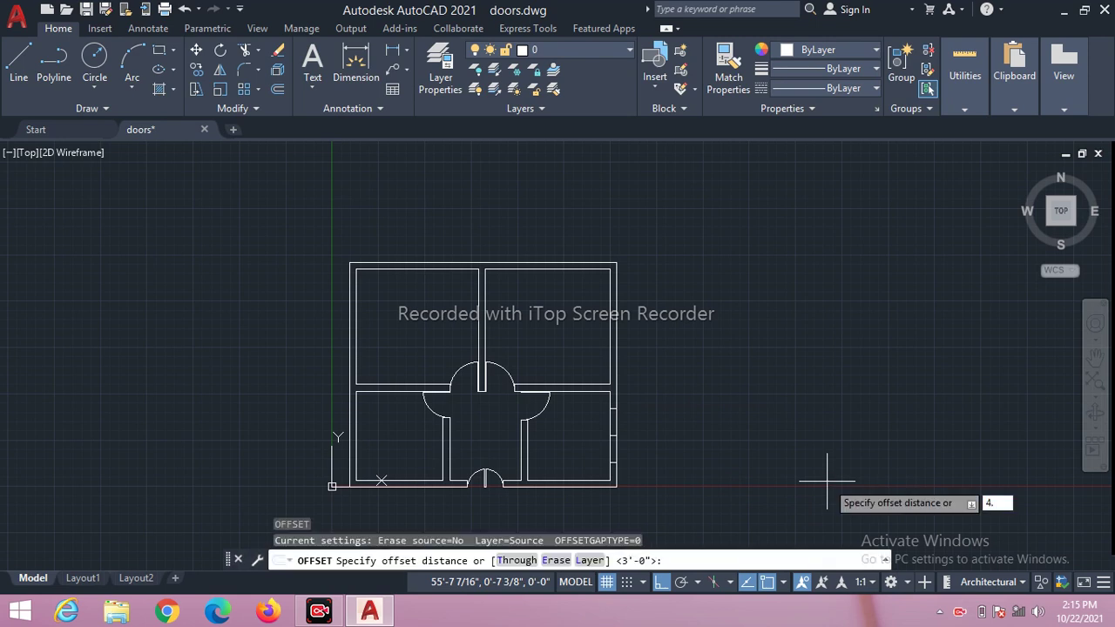
key("BackSpace")
key("Return")
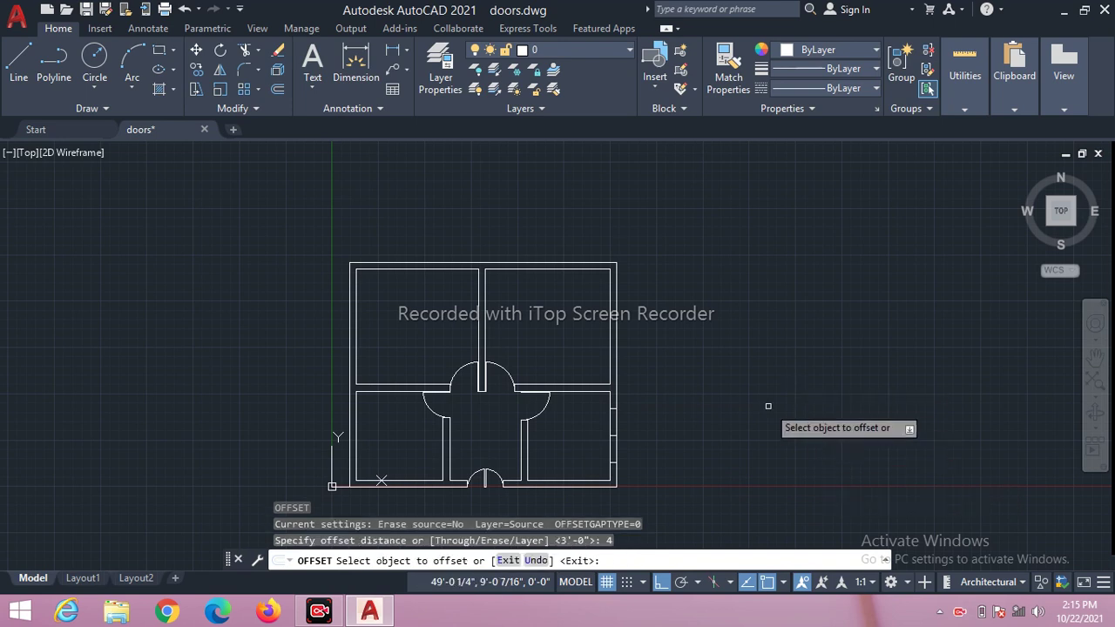
key("Escape")
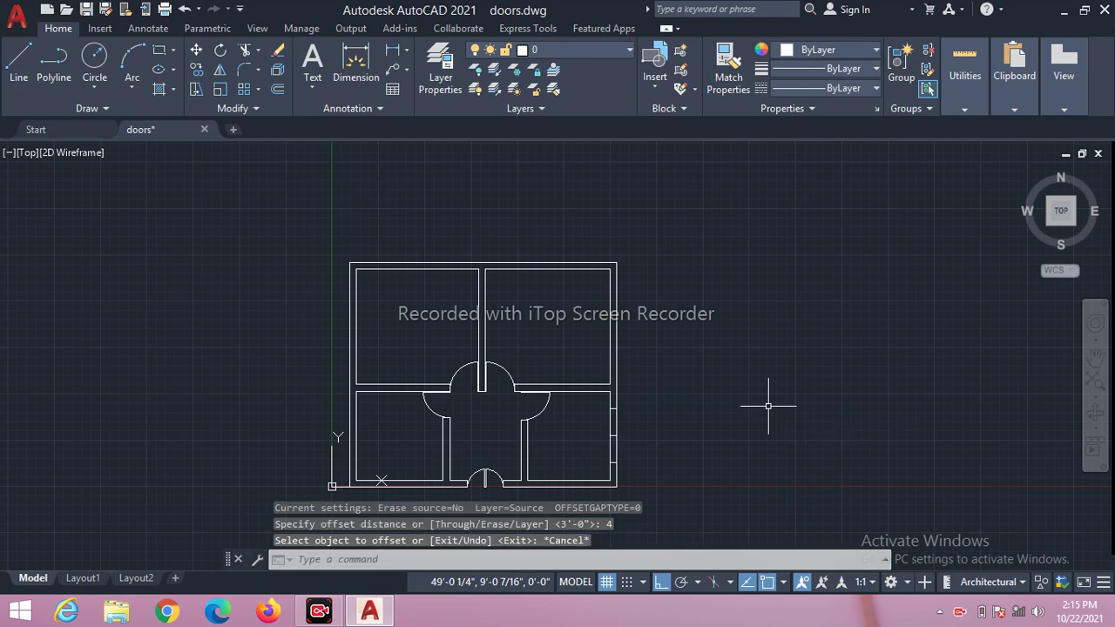
left_click(620, 425)
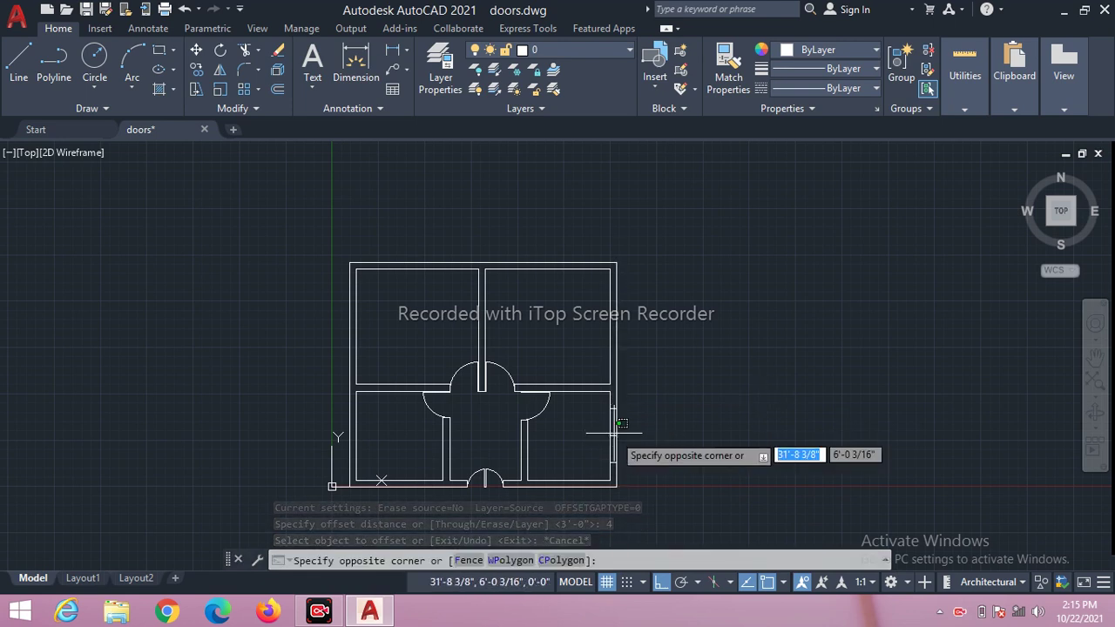
key("Escape")
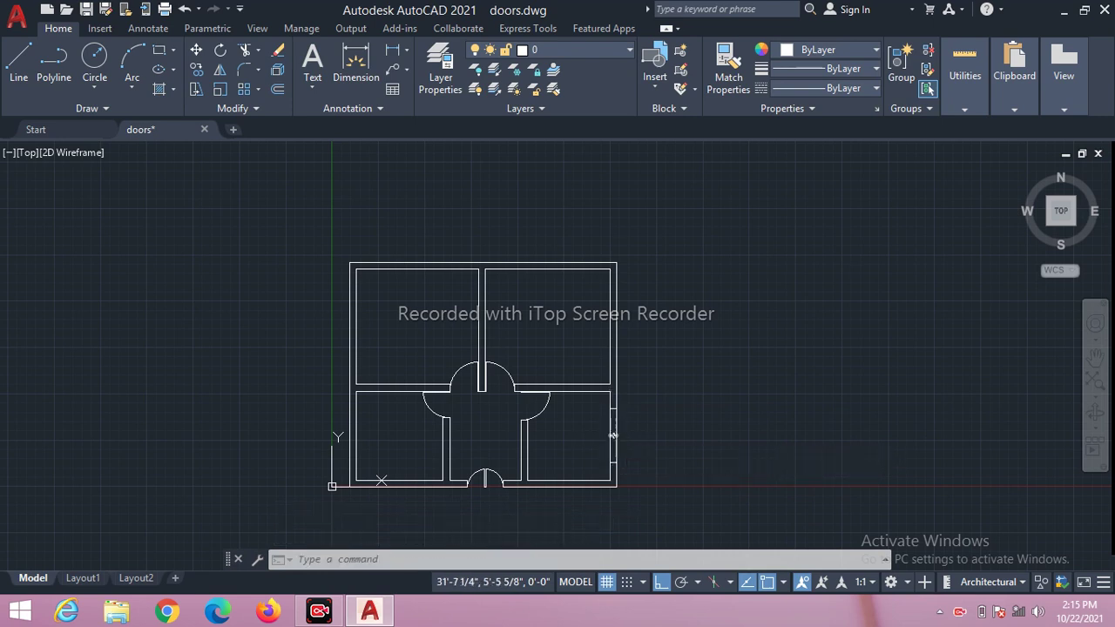
left_click(613, 435)
key("Delete")
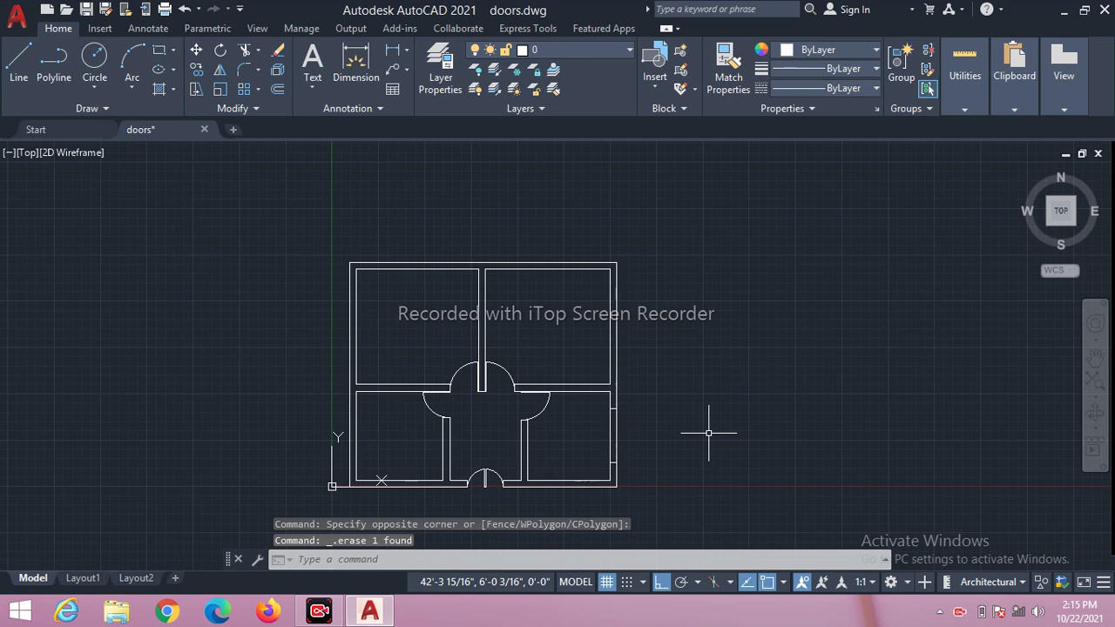
Offset the right wall lines 4 units to add the window lines.
type("o")
key("Return")
type("4")
key("Return")
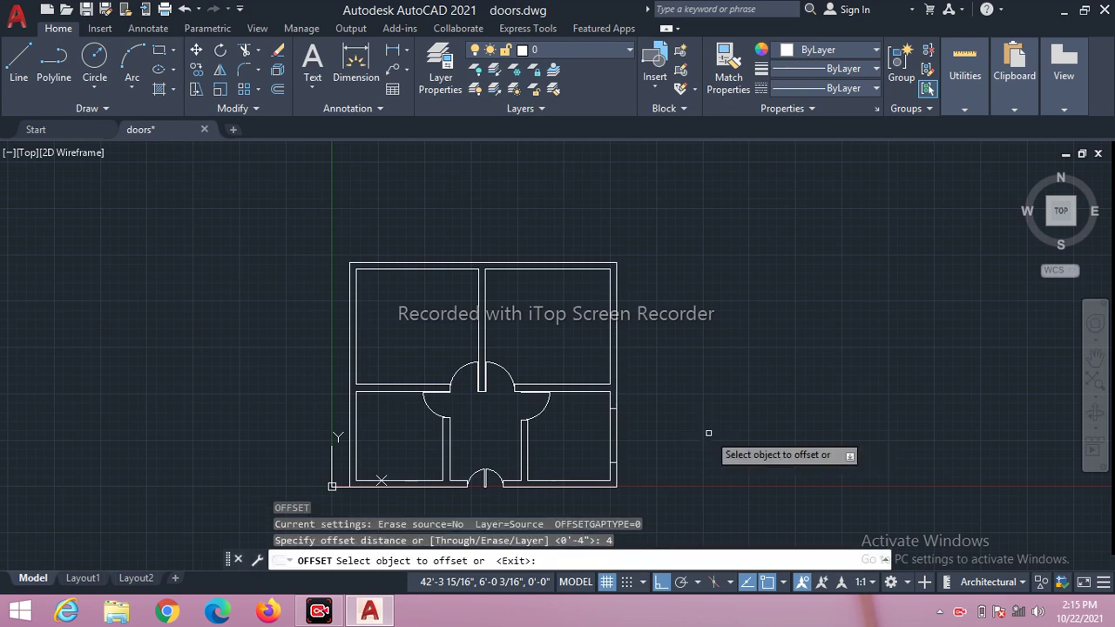
left_click(609, 429)
left_click(624, 429)
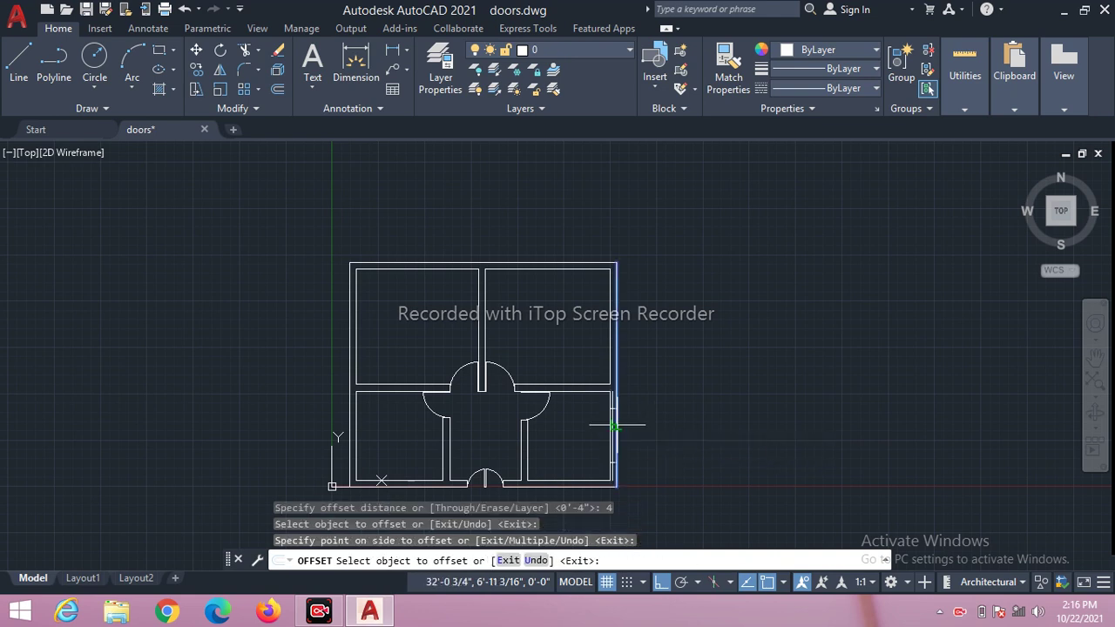
left_click(616, 425)
left_click(702, 421)
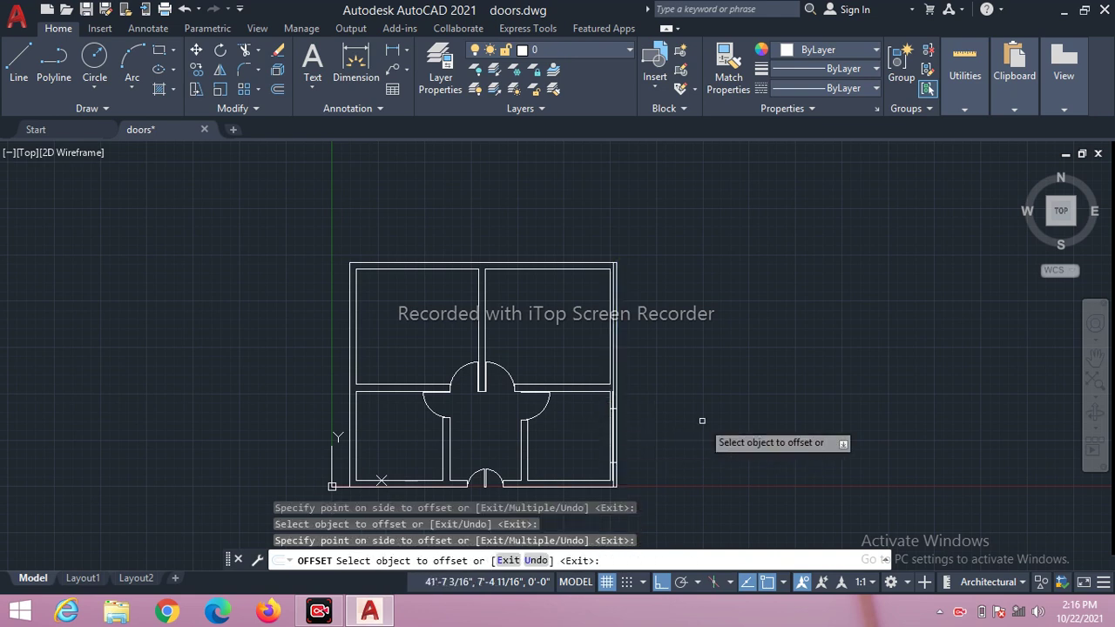
key("Escape")
Trim the two wall lines between the window marks on the lower-right room's wall.
type("t")
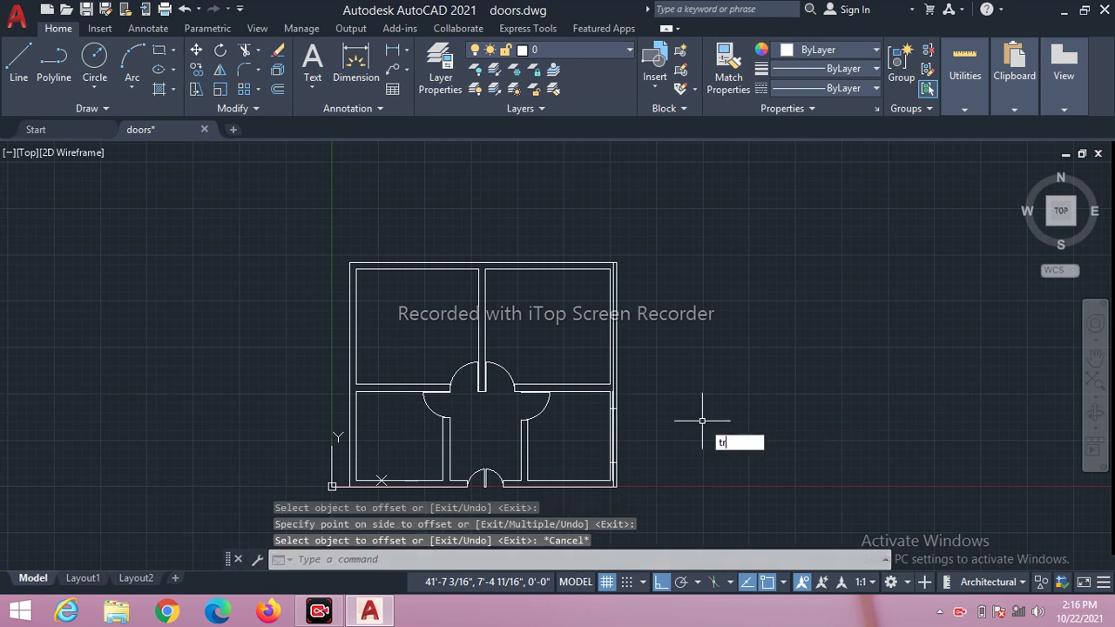
type("r")
key("Return")
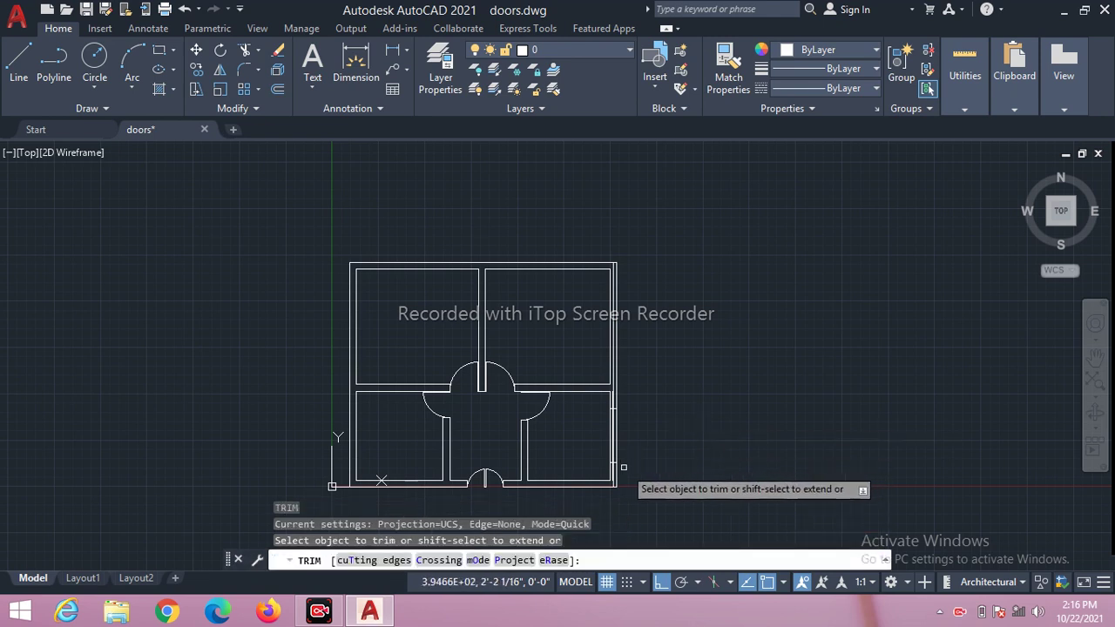
left_click(614, 468)
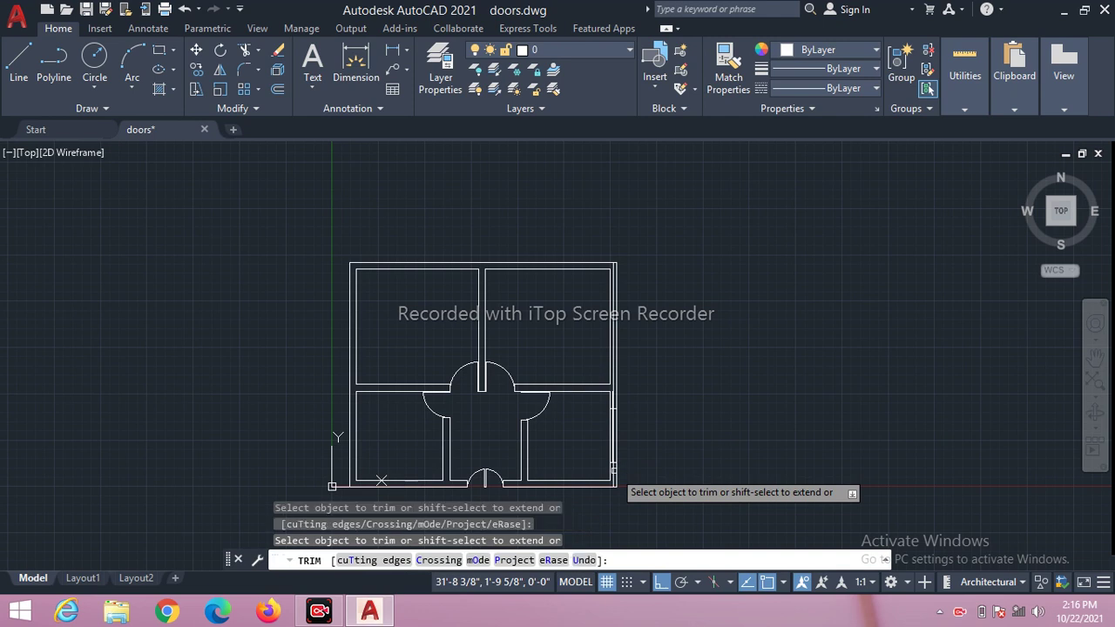
left_click(614, 403)
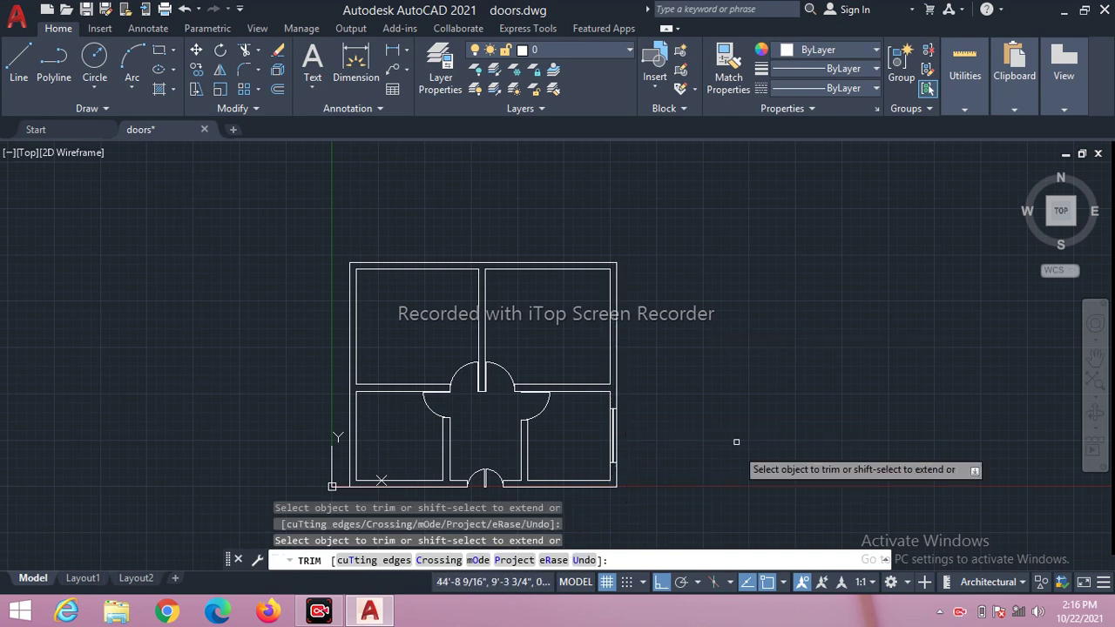
key("Escape")
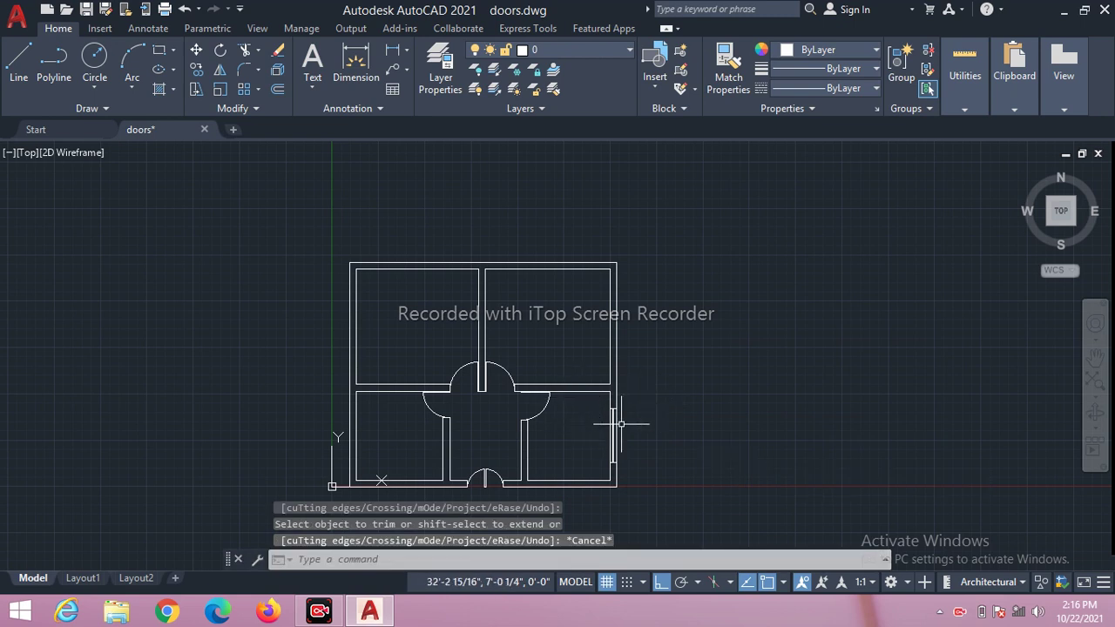
Draw a short marker line across the upper-right room's right wall.
scroll(611, 426, "up", 5)
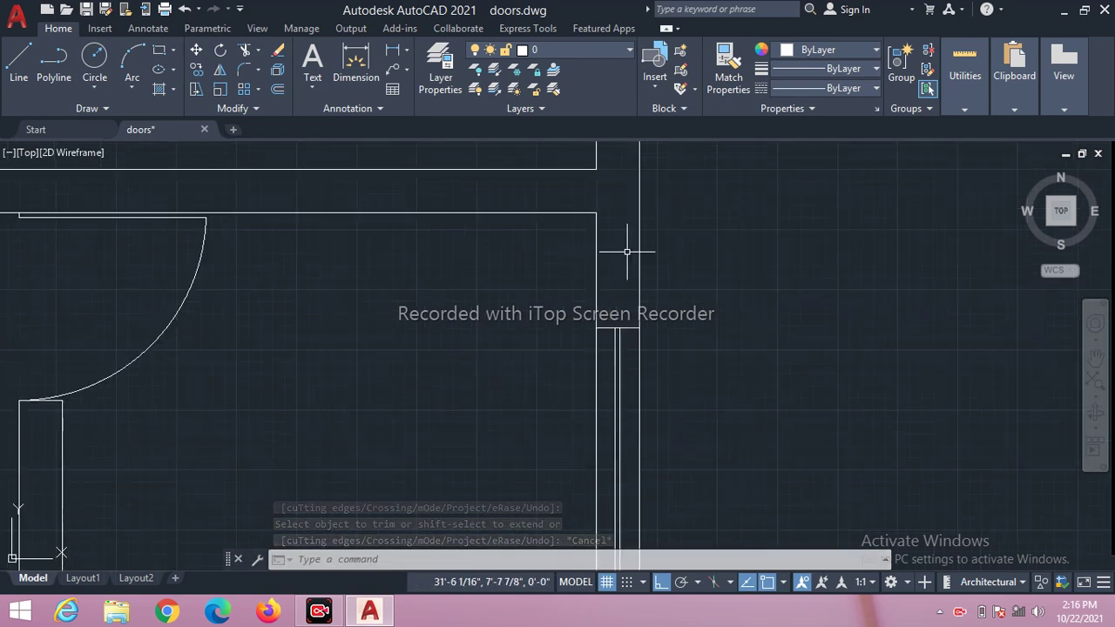
scroll(705, 244, "down", 5)
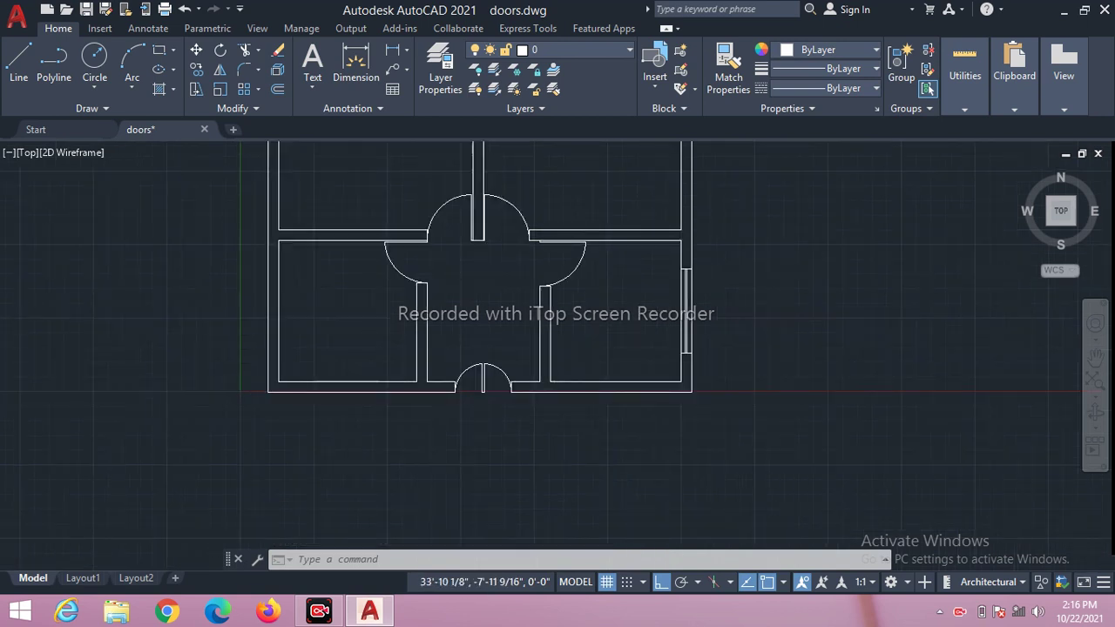
scroll(709, 369, "down", 5)
scroll(709, 368, "up", 5)
scroll(718, 352, "down", 2)
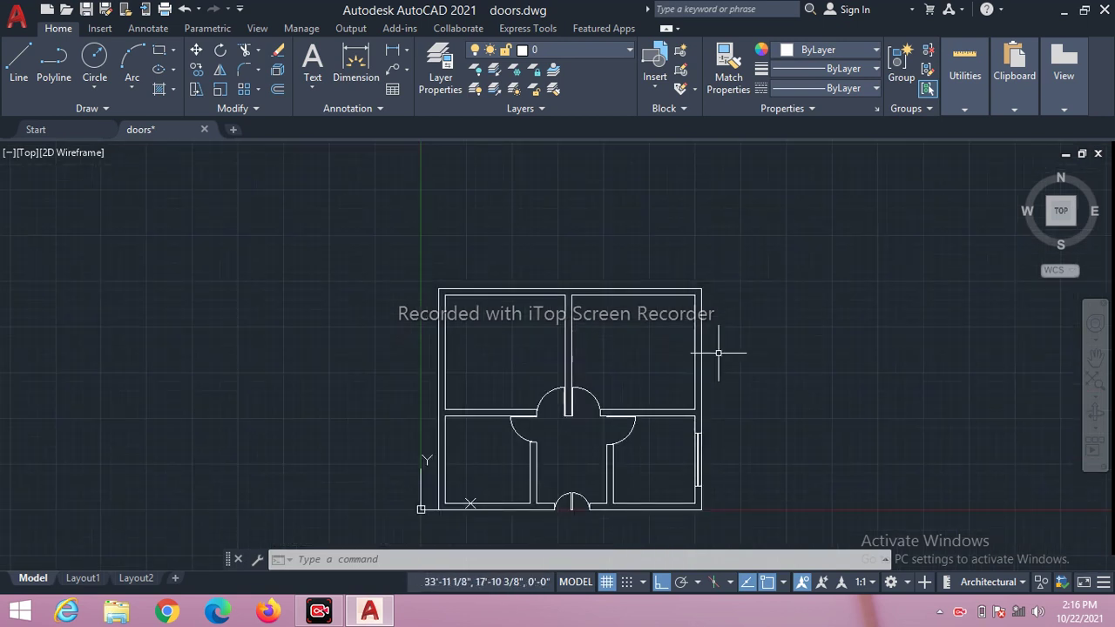
left_click(18, 61)
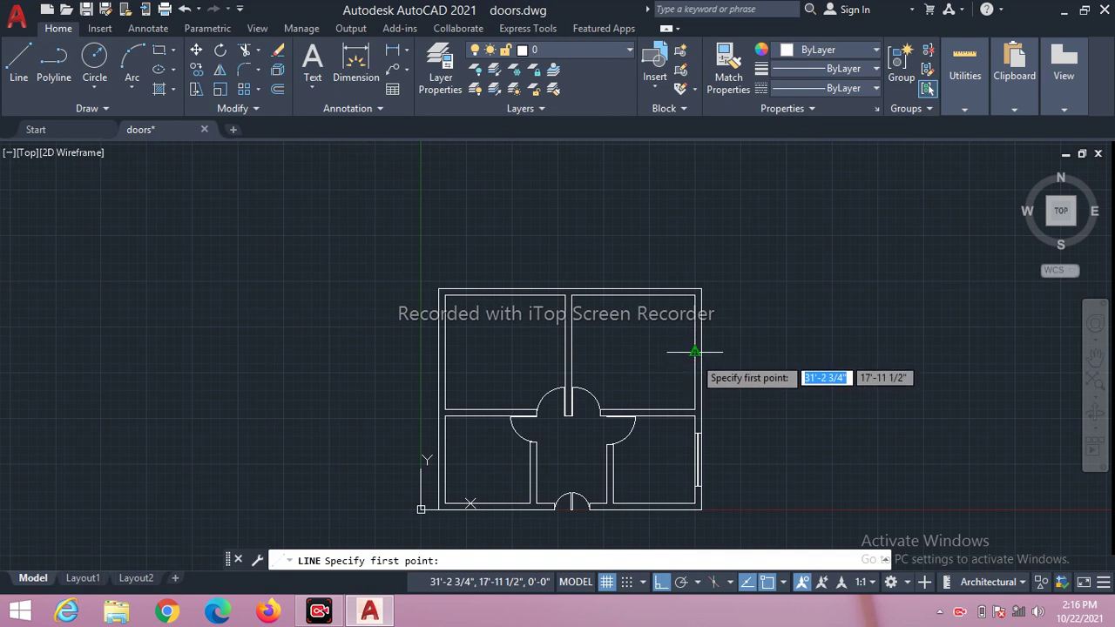
left_click(696, 353)
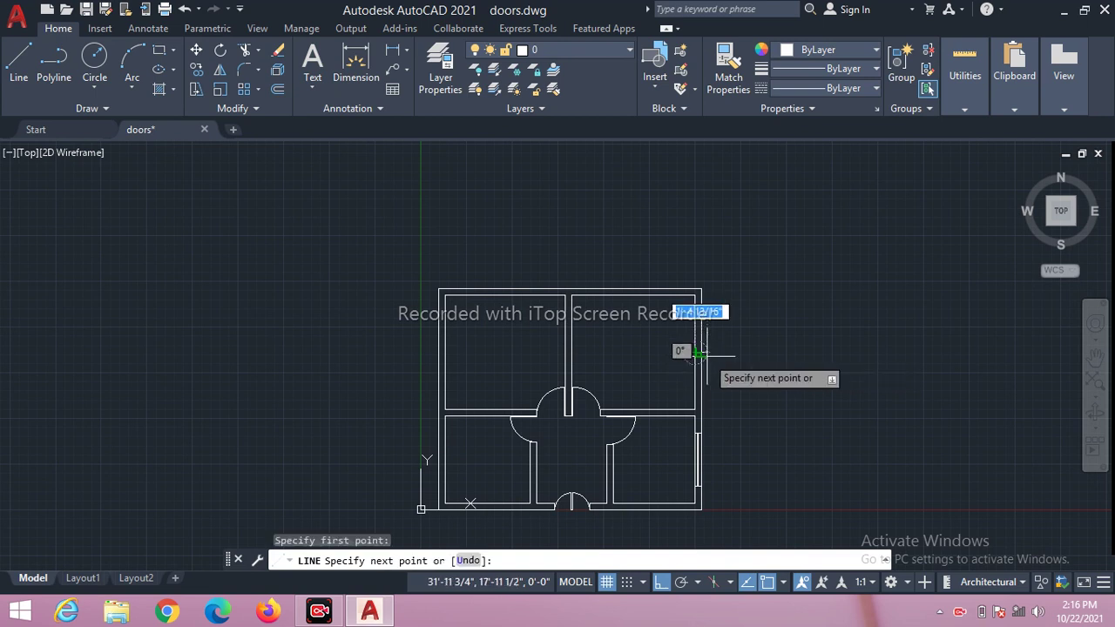
left_click(701, 352)
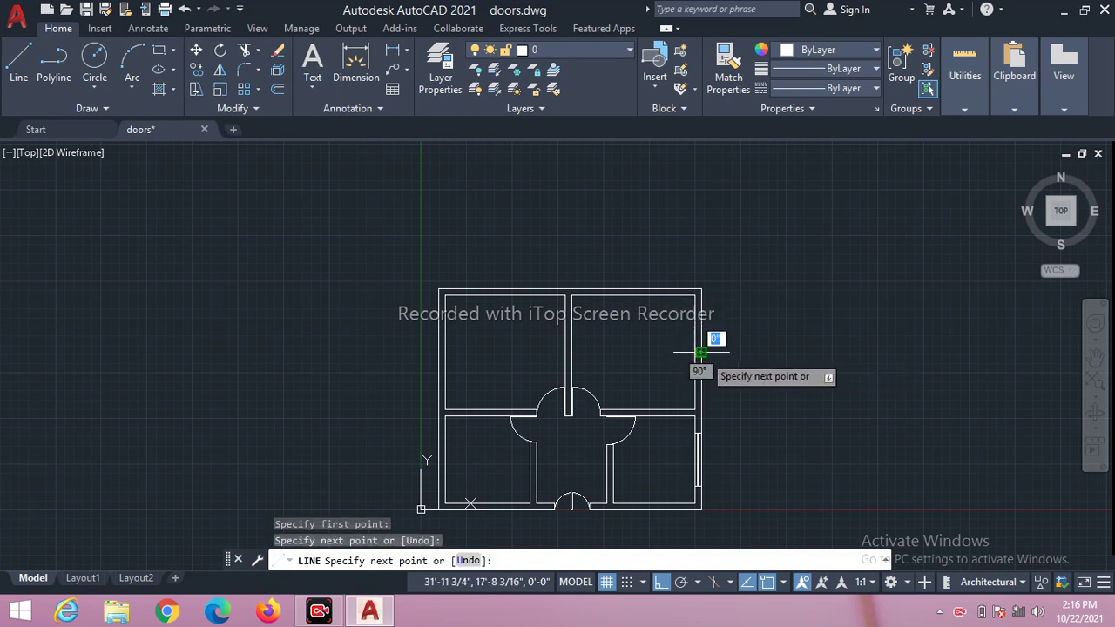
key("Escape")
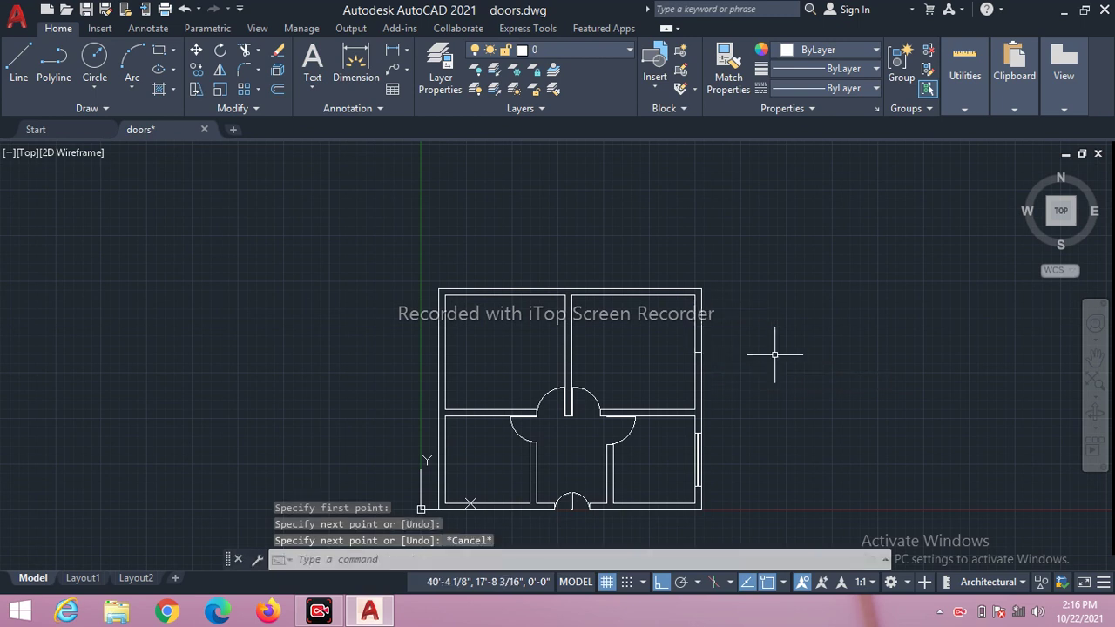
type("o")
key("Return")
Offset the marker line 3' to each side and delete the original line.
type("3")
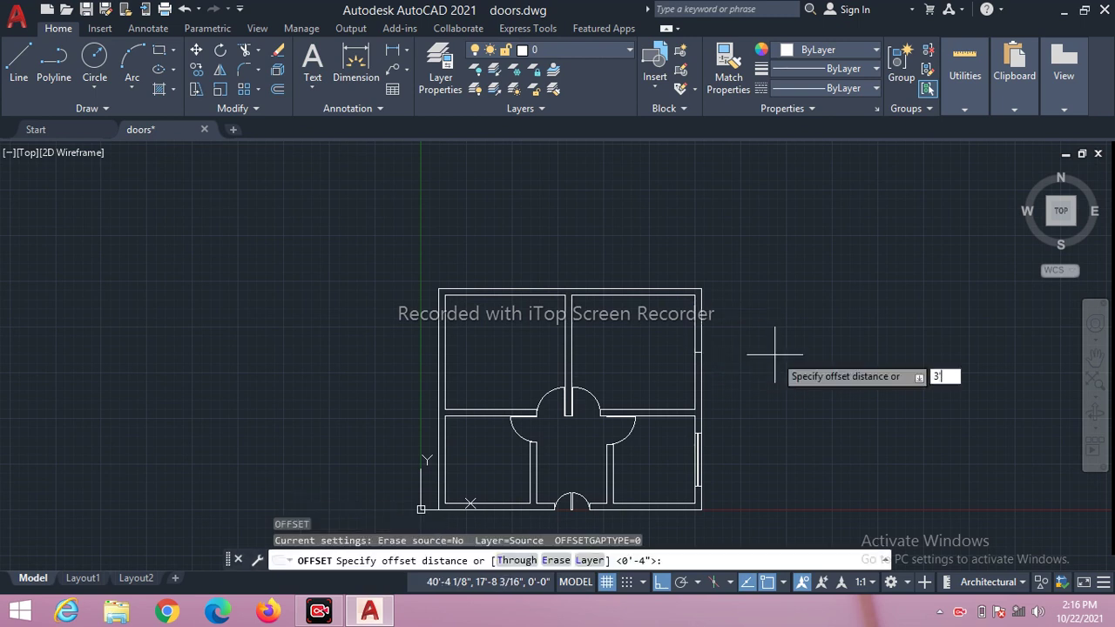
type("'")
key("Return")
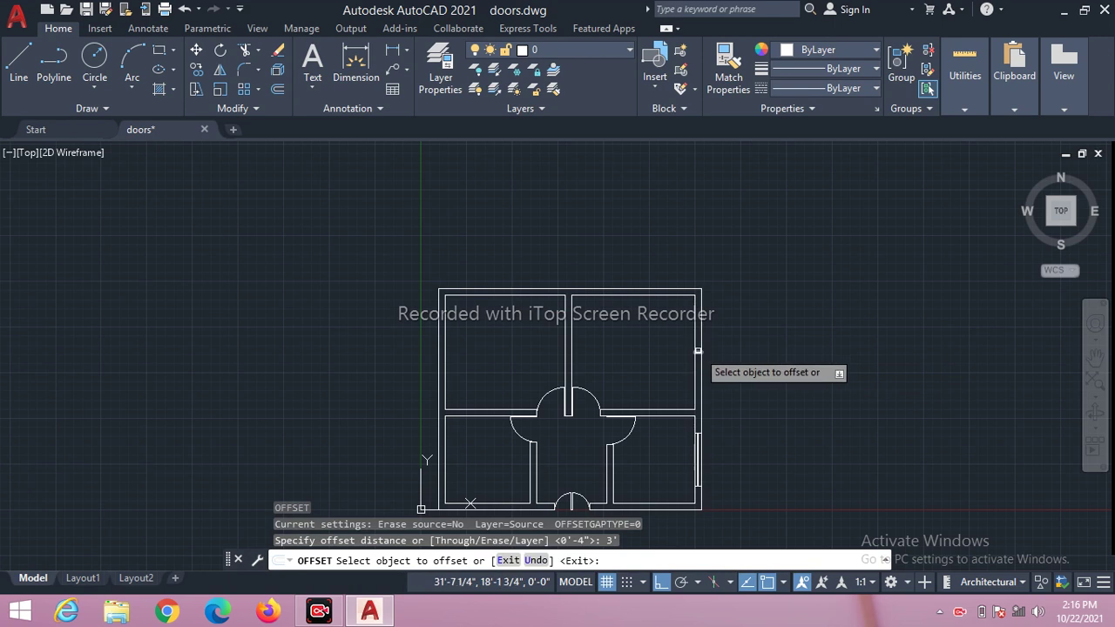
left_click(697, 351)
left_click(705, 385)
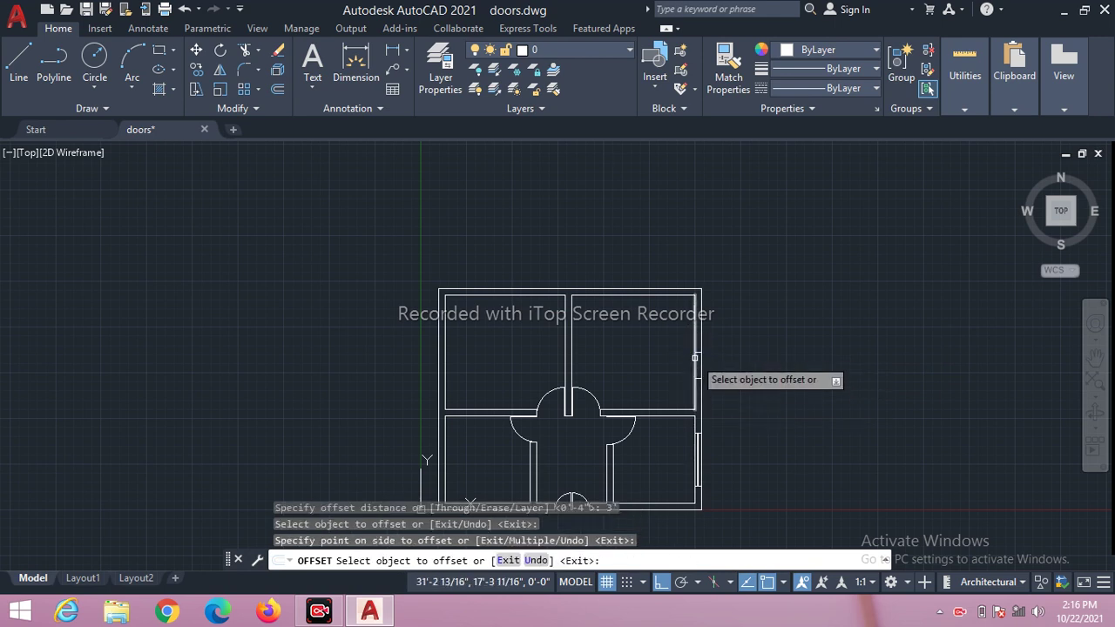
left_click(697, 353)
left_click(713, 282)
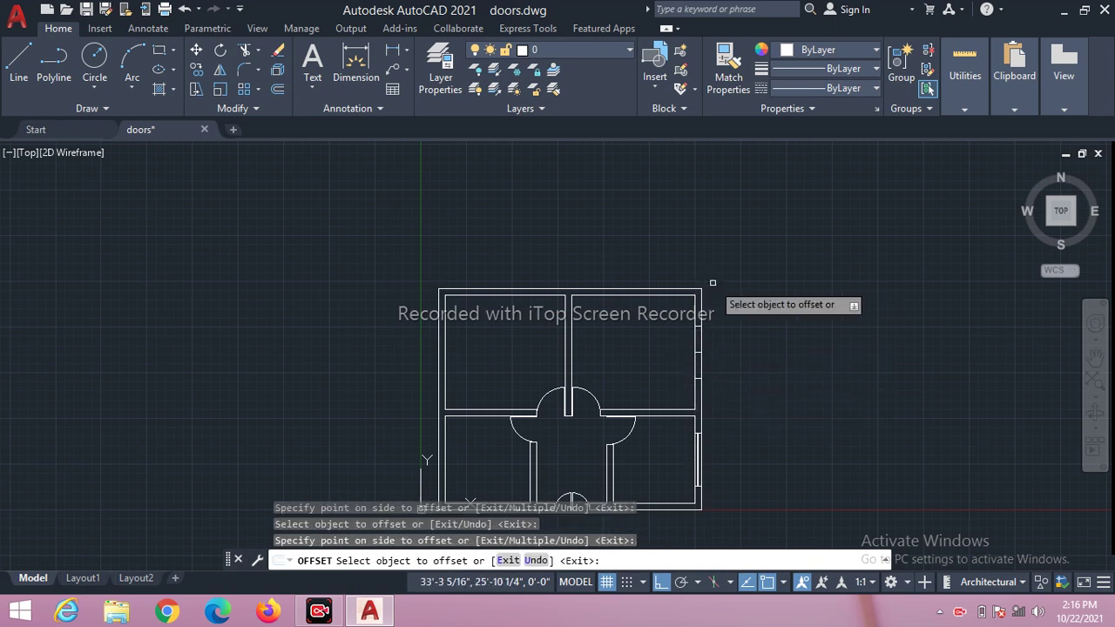
key("Escape")
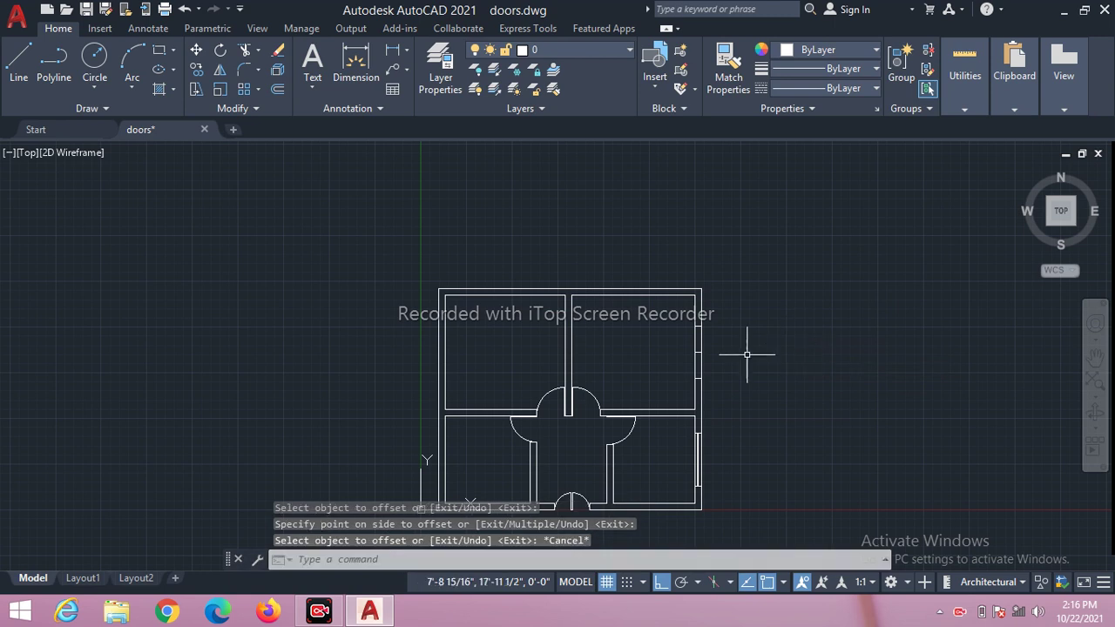
left_click(697, 351)
key("Delete")
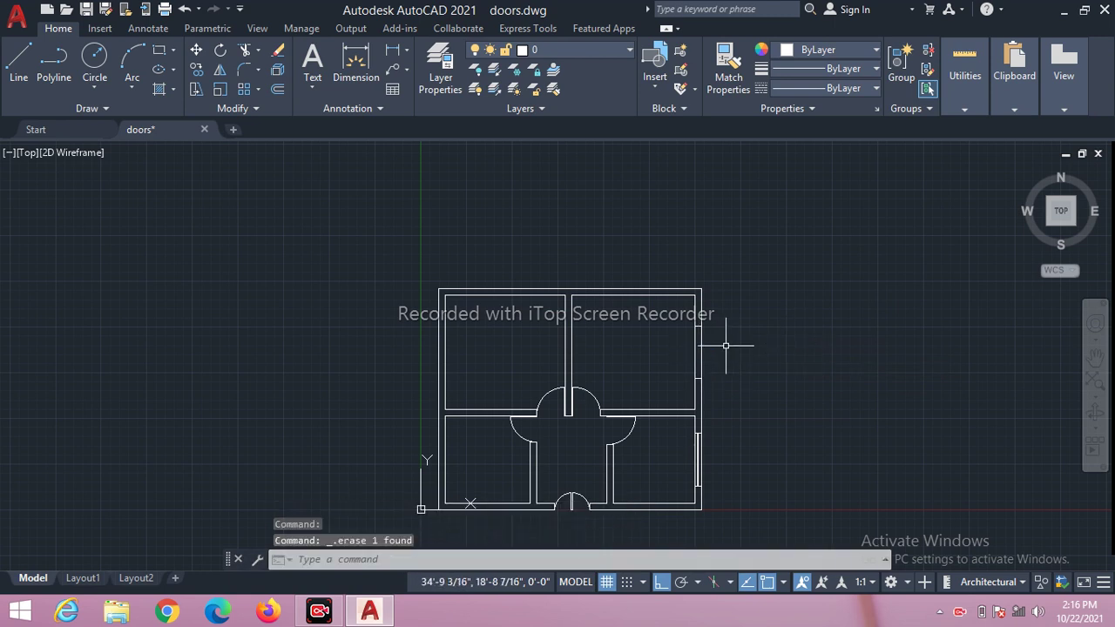
Offset the window and wall lines 4 units to form the window's parallel lines.
type("o")
key("Return")
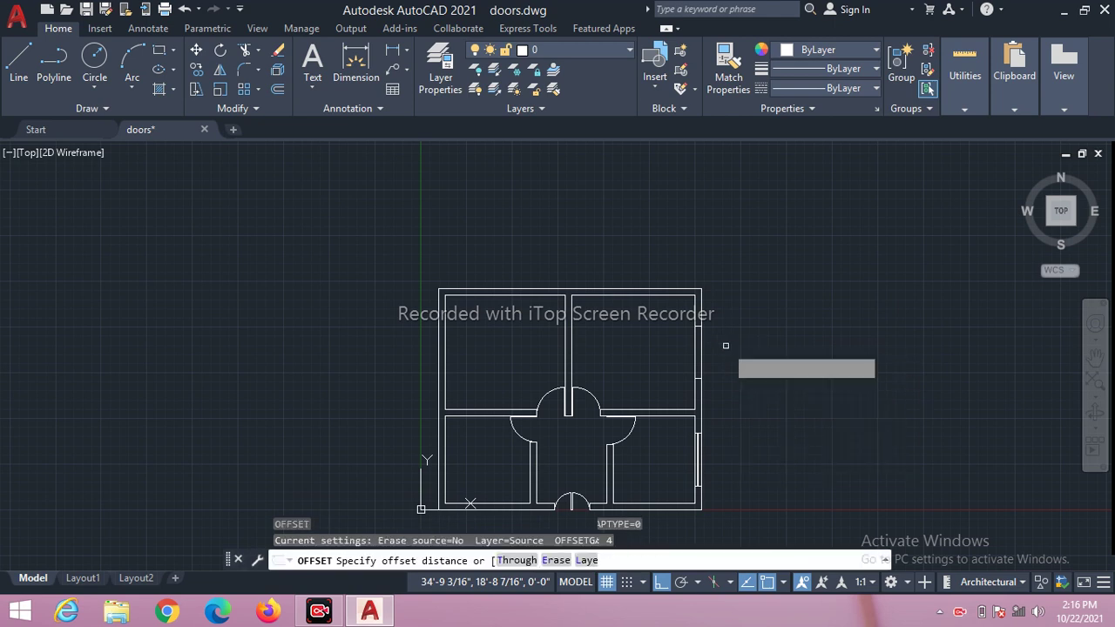
key("Return")
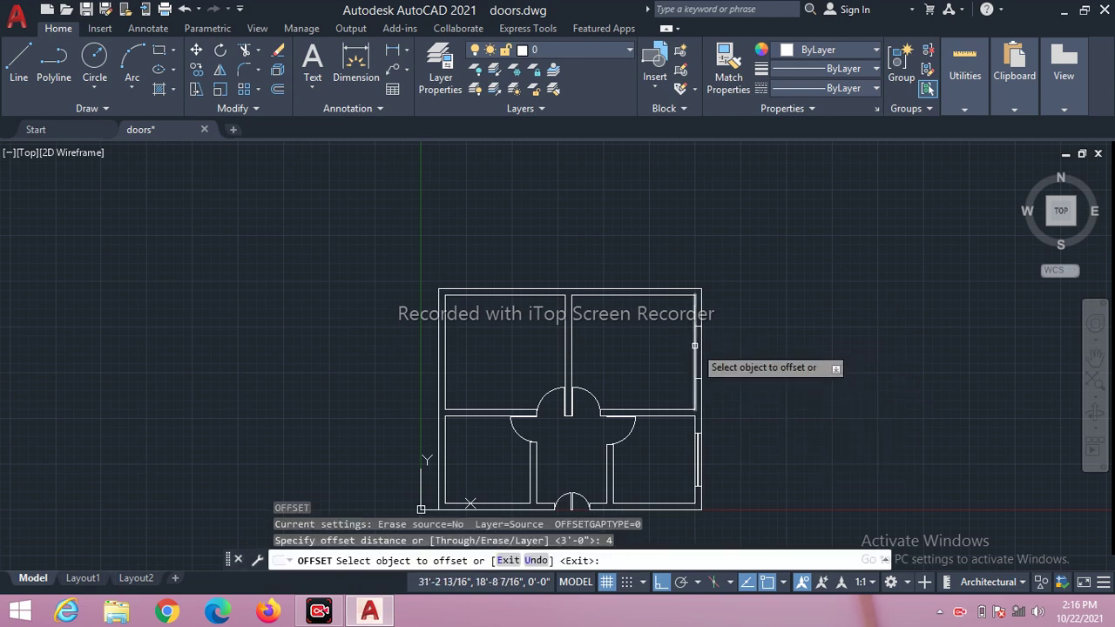
left_click(694, 346)
left_click(694, 341)
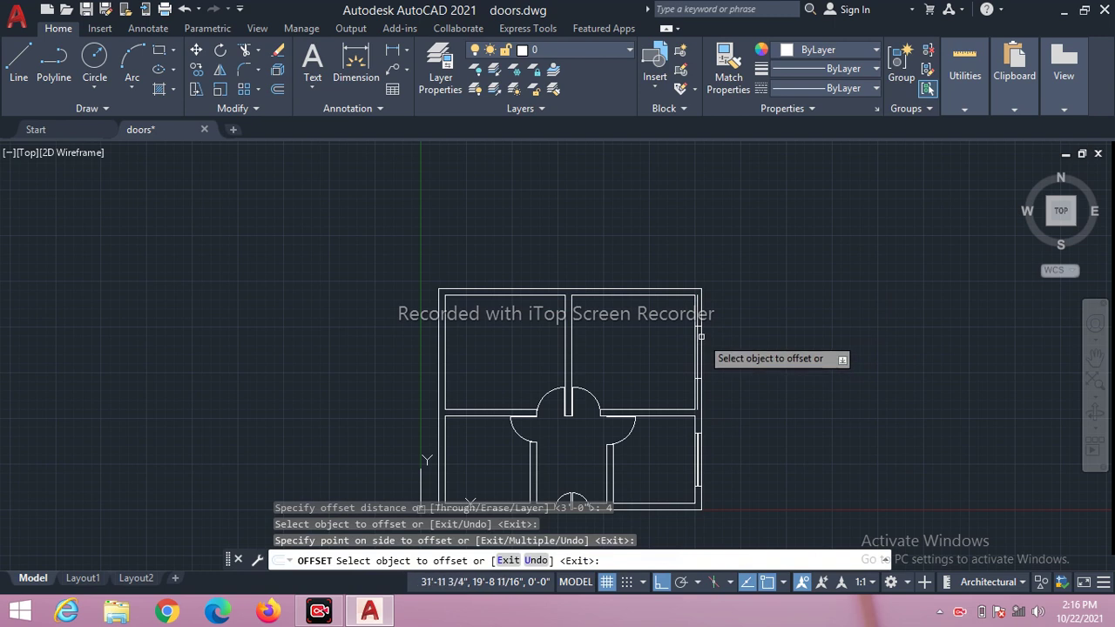
left_click(700, 336)
left_click(802, 350)
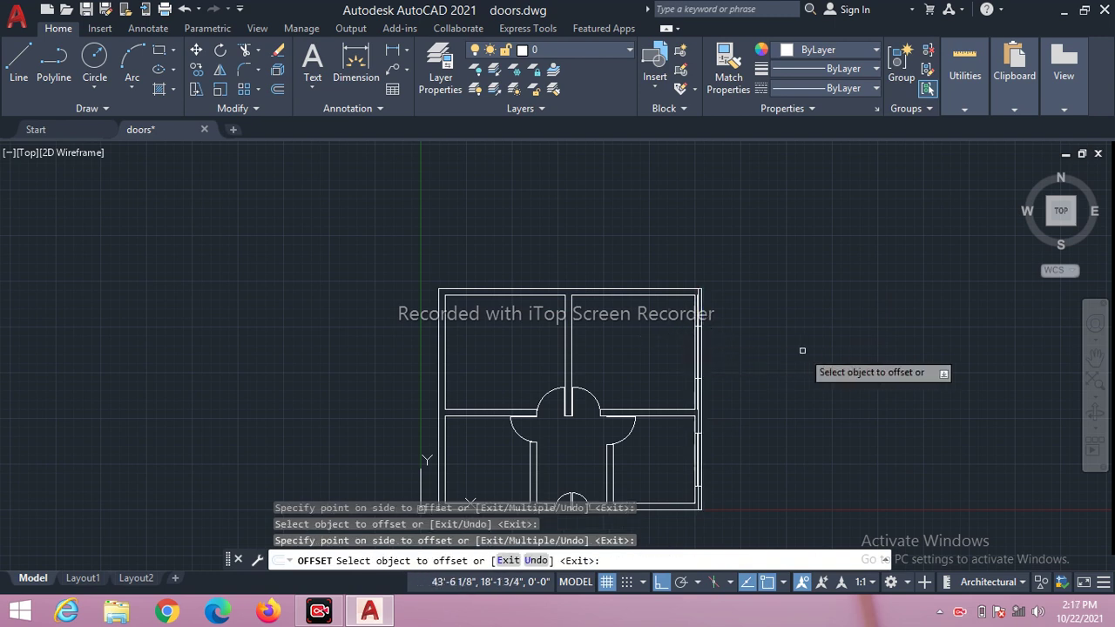
key("Escape")
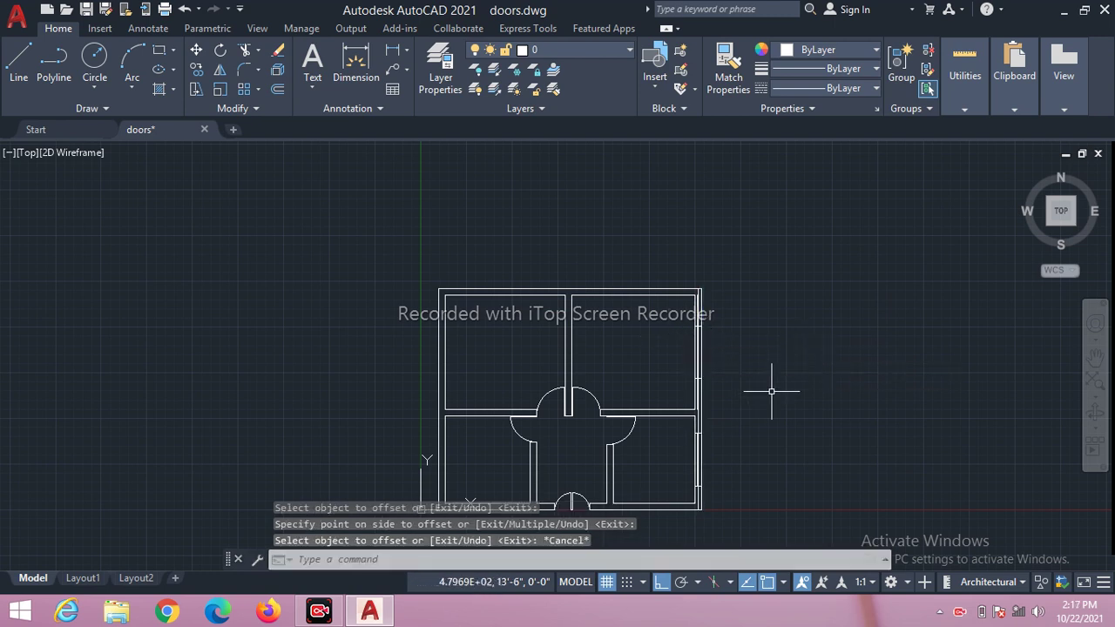
Trim the three wall segments between the window marks on the upper-right room's right wall.
type("tr")
key("Return")
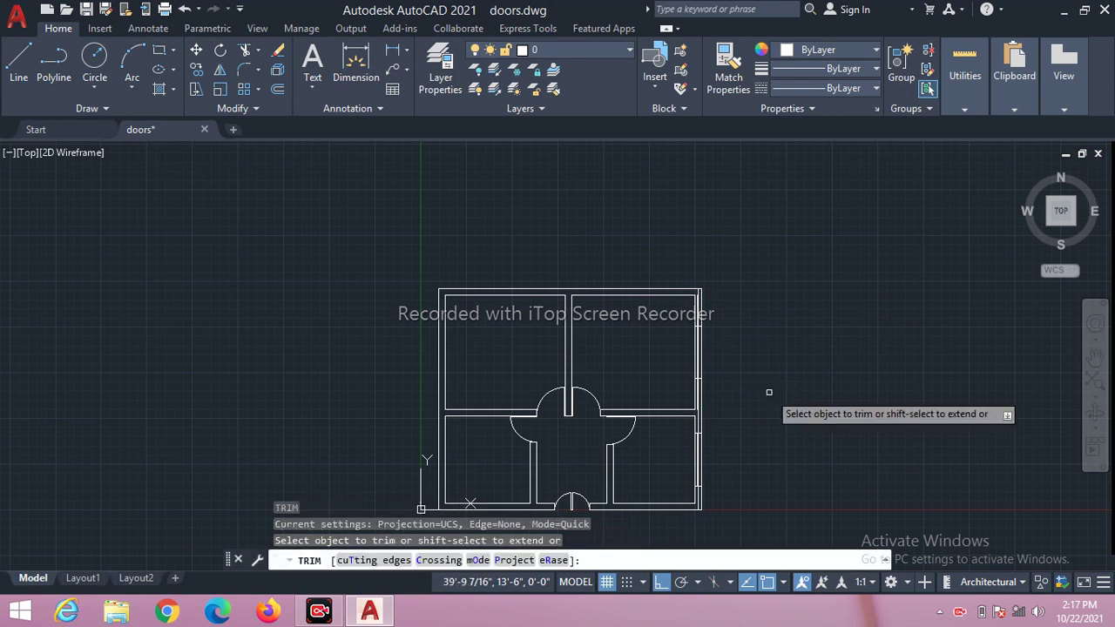
left_click(704, 384)
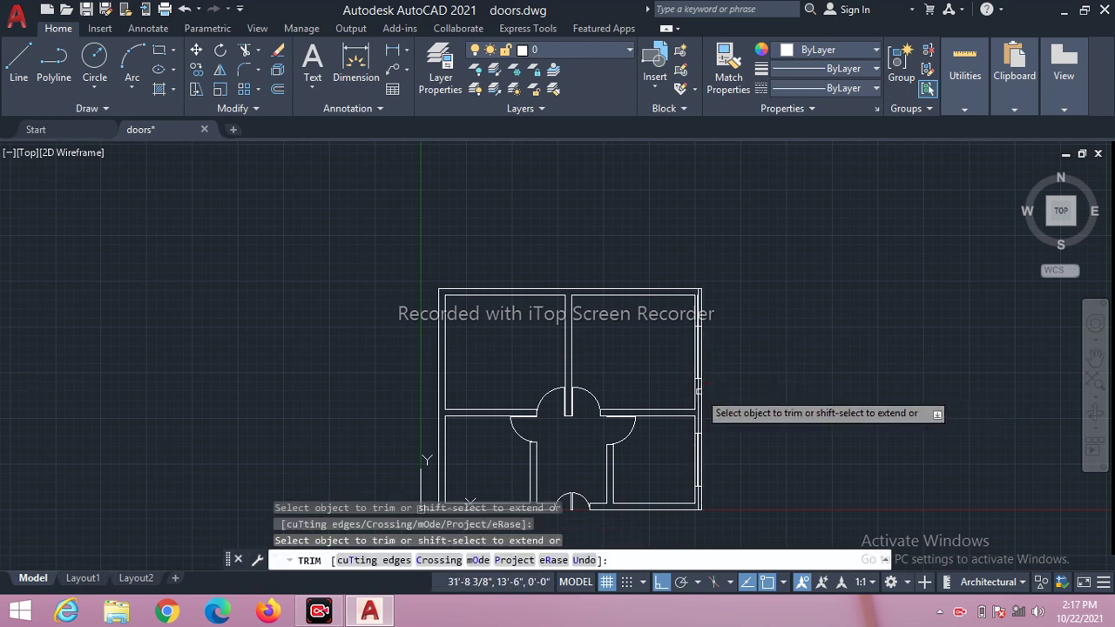
left_click(702, 310)
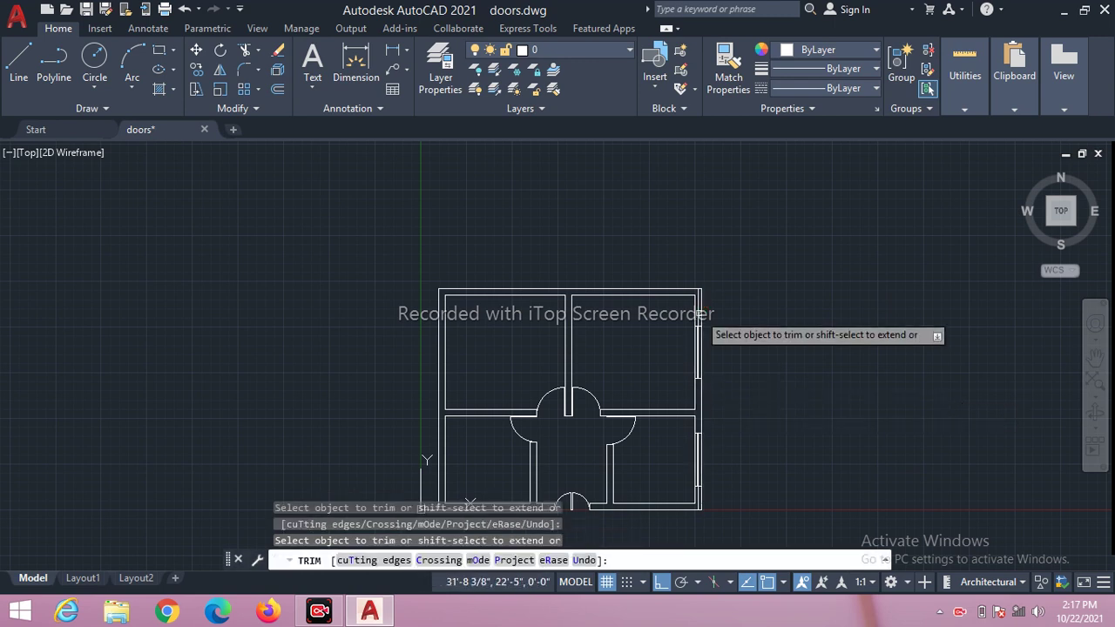
left_click(699, 313)
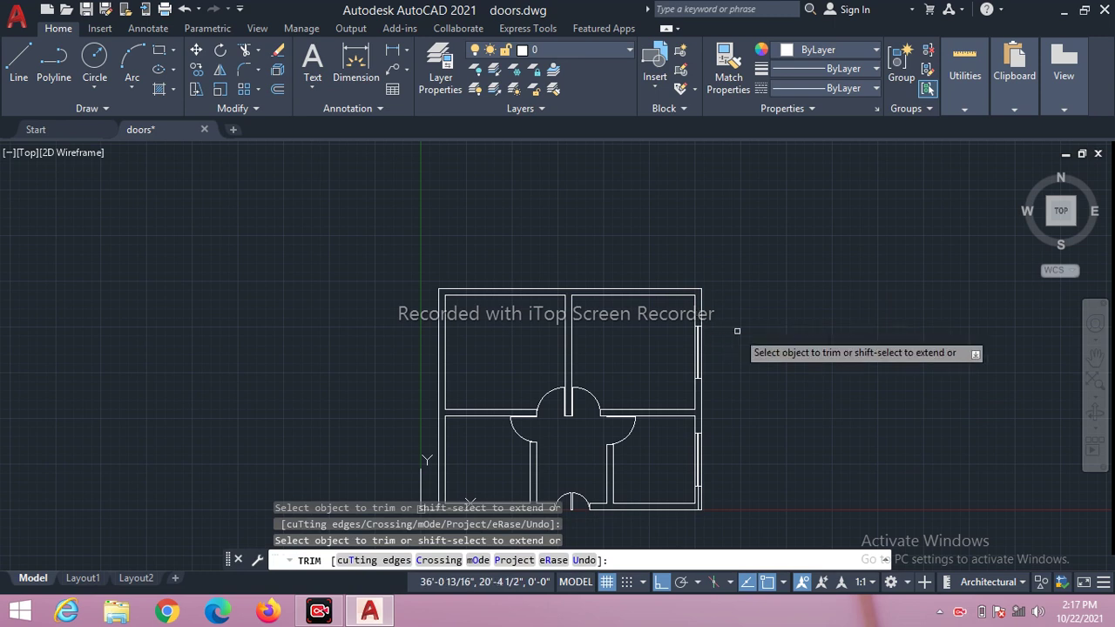
scroll(704, 346, "up", 1)
scroll(688, 365, "up", 3)
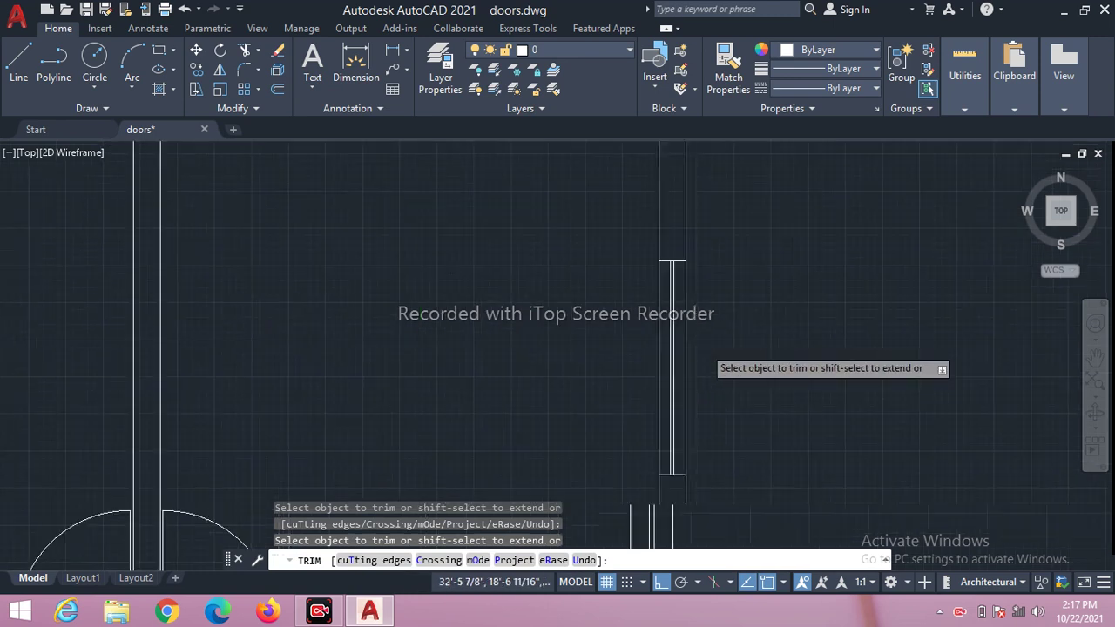
scroll(645, 409, "up", 2)
scroll(623, 391, "down", 3)
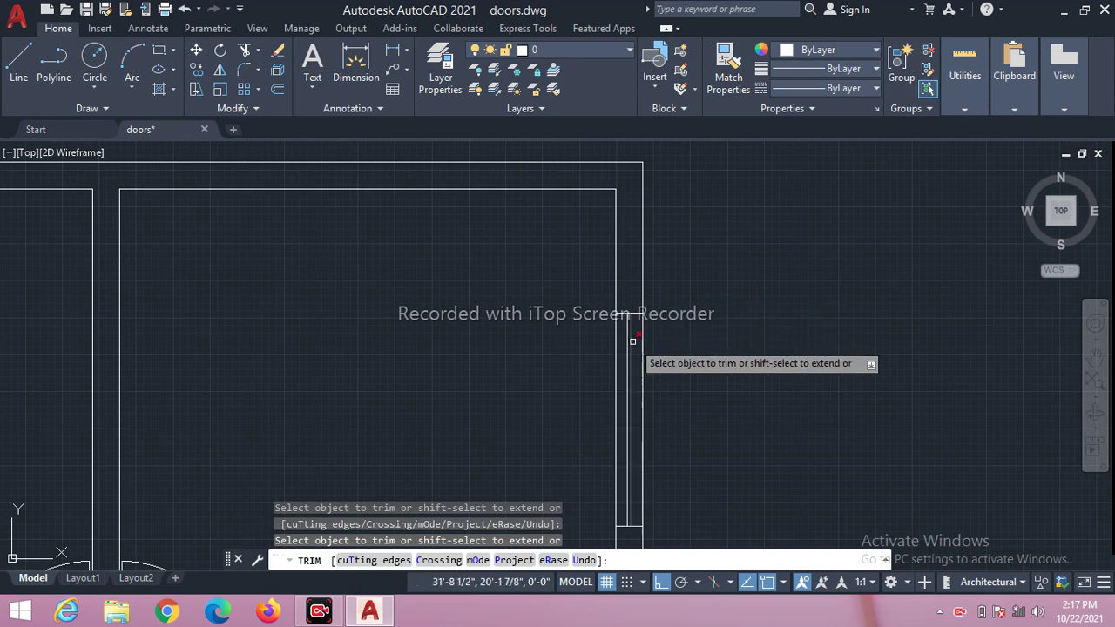
scroll(631, 339, "up", 3)
scroll(537, 253, "up", 2)
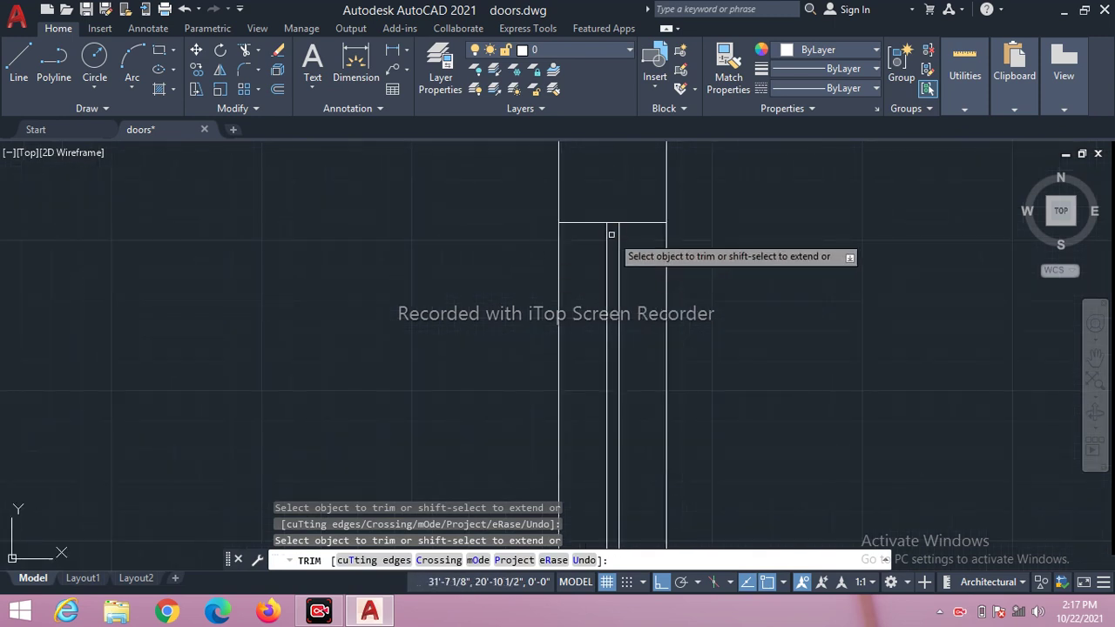
scroll(612, 234, "up", 3)
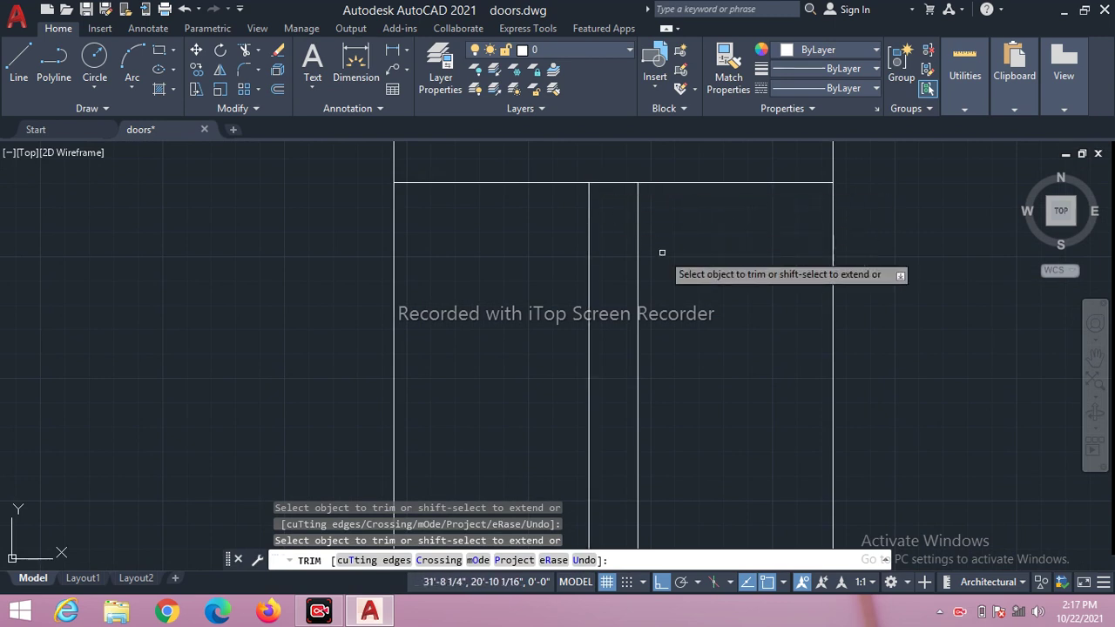
scroll(660, 252, "down", 5)
scroll(784, 262, "down", 4)
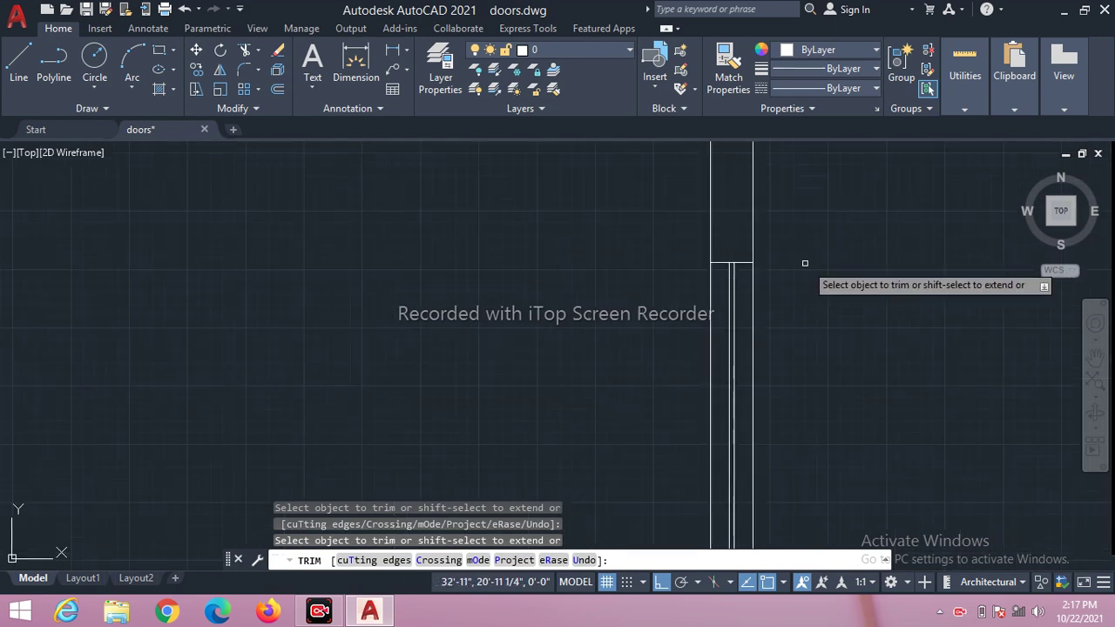
scroll(806, 266, "down", 3)
Draw a short marker line across the upper-right room's top wall.
key("Escape")
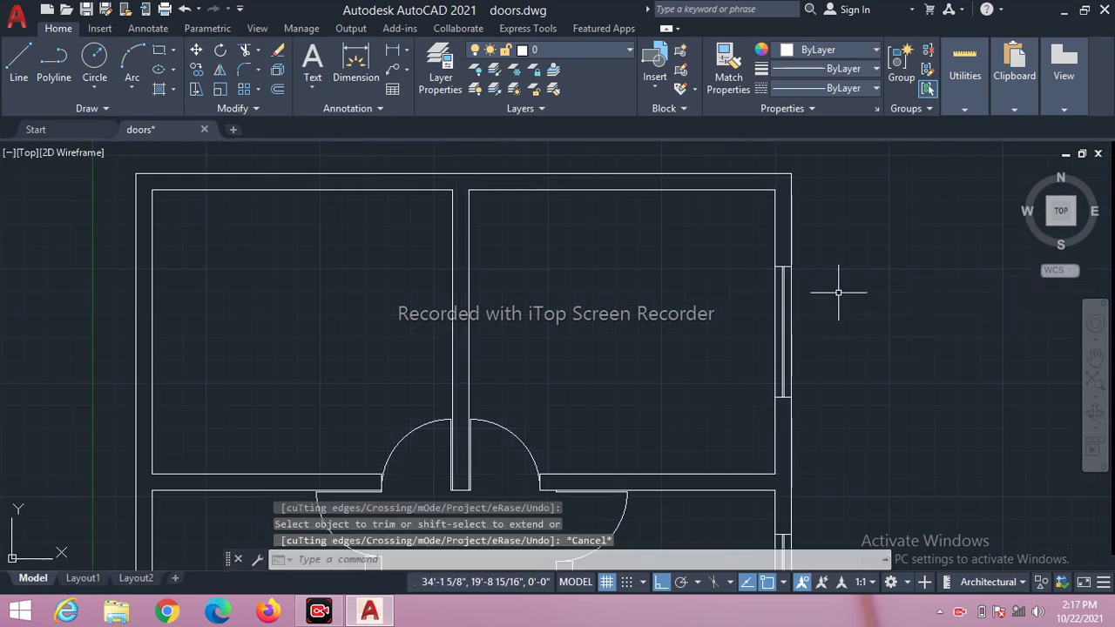
type("O")
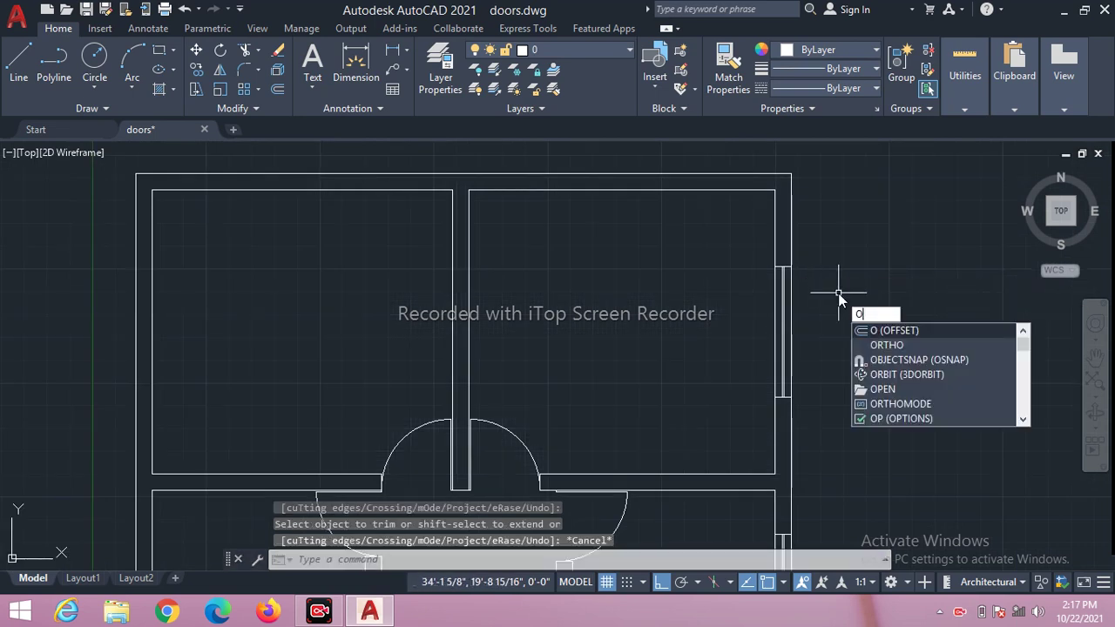
key("Escape")
type("l")
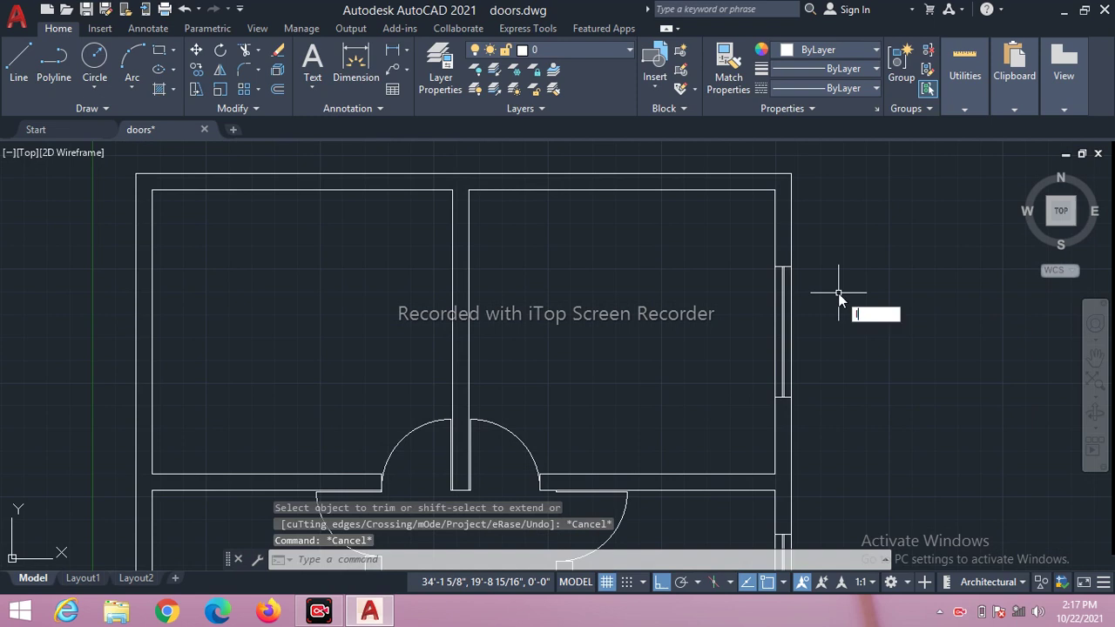
key("Return")
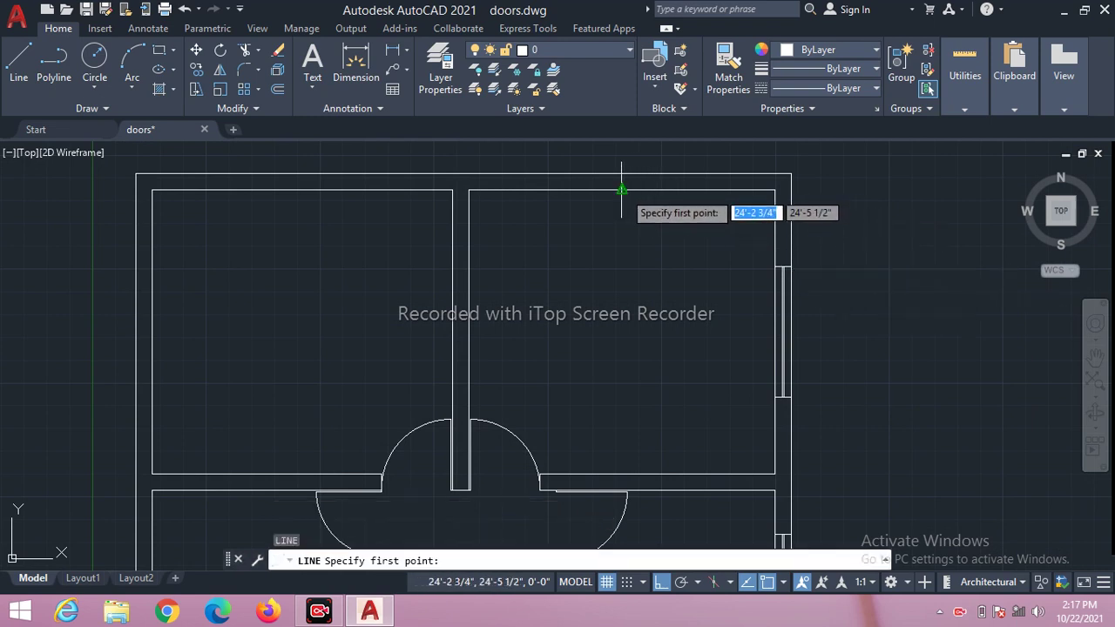
left_click(621, 189)
left_click(621, 174)
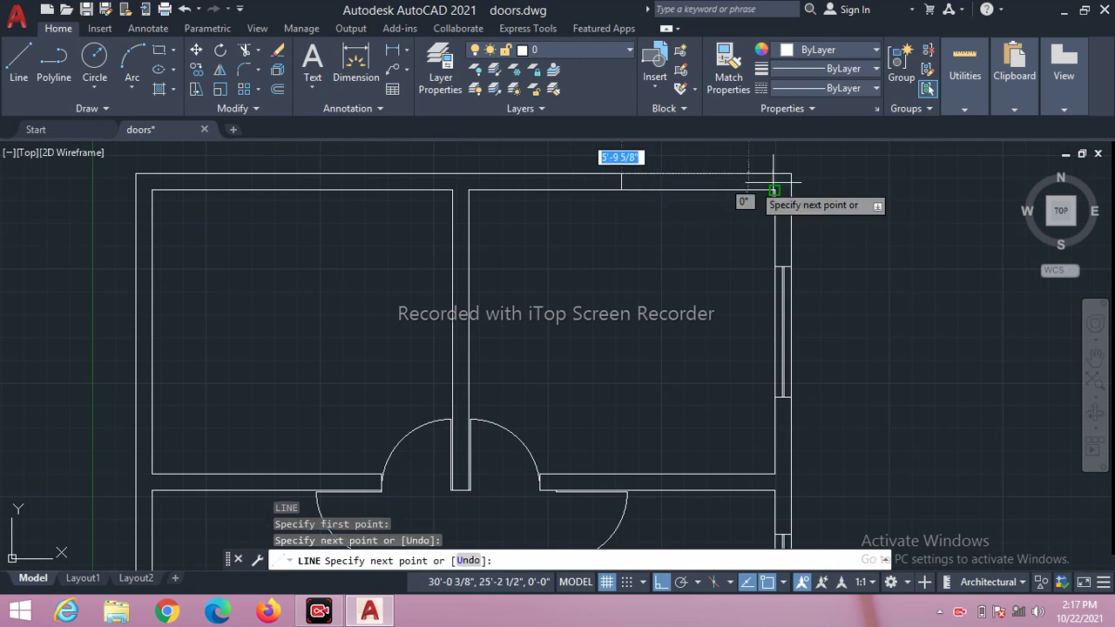
key("Escape")
Offset the marker 3' left and right, then delete the middle marker line.
key("Return")
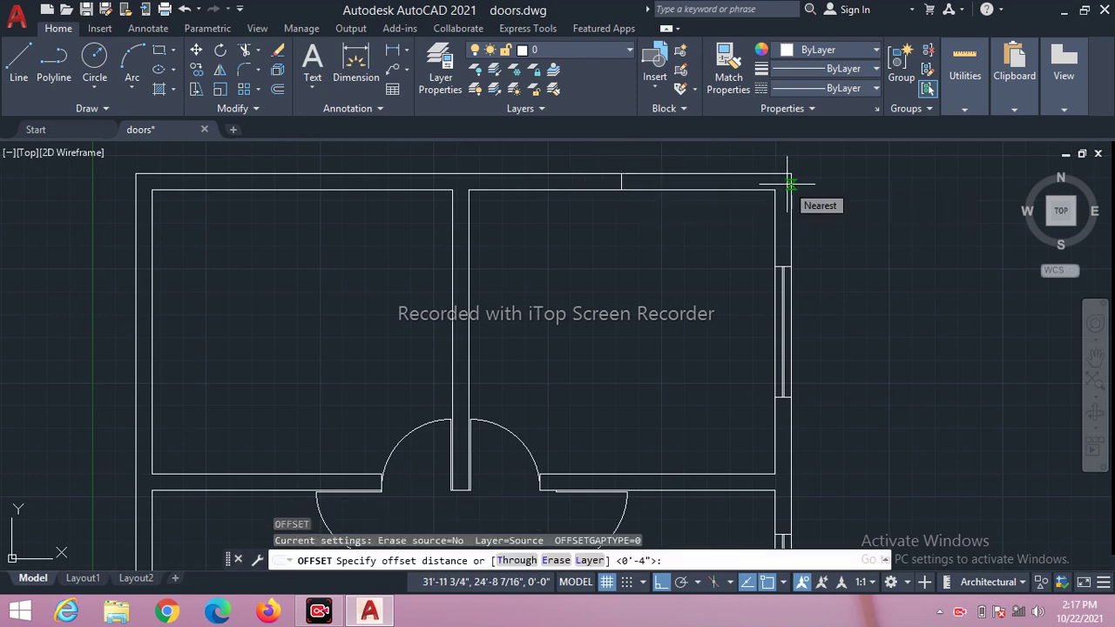
type("3")
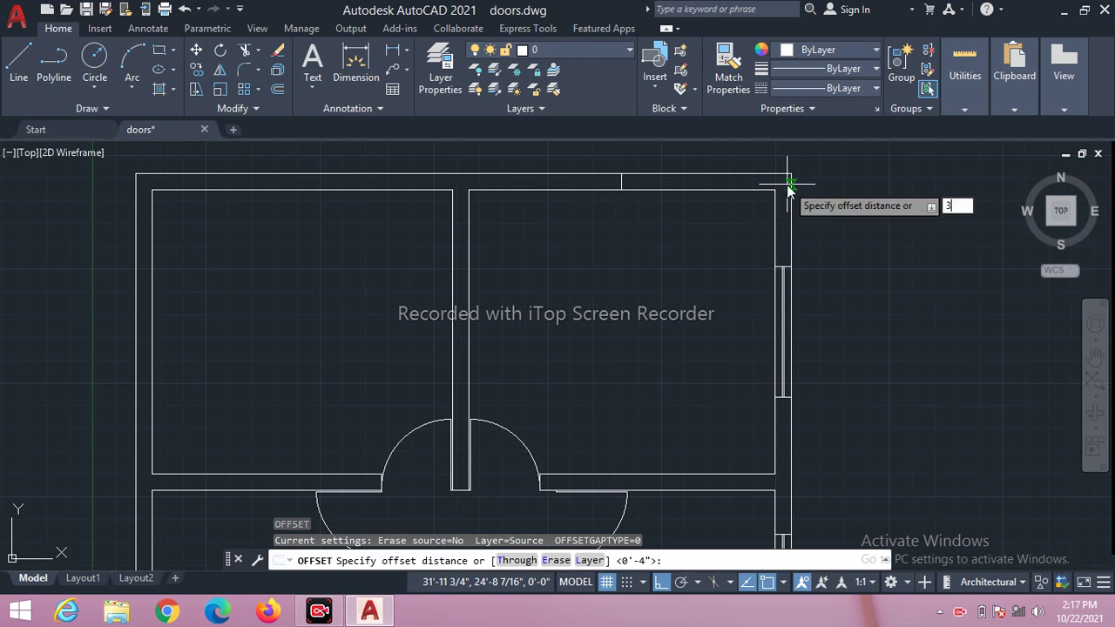
key("Return")
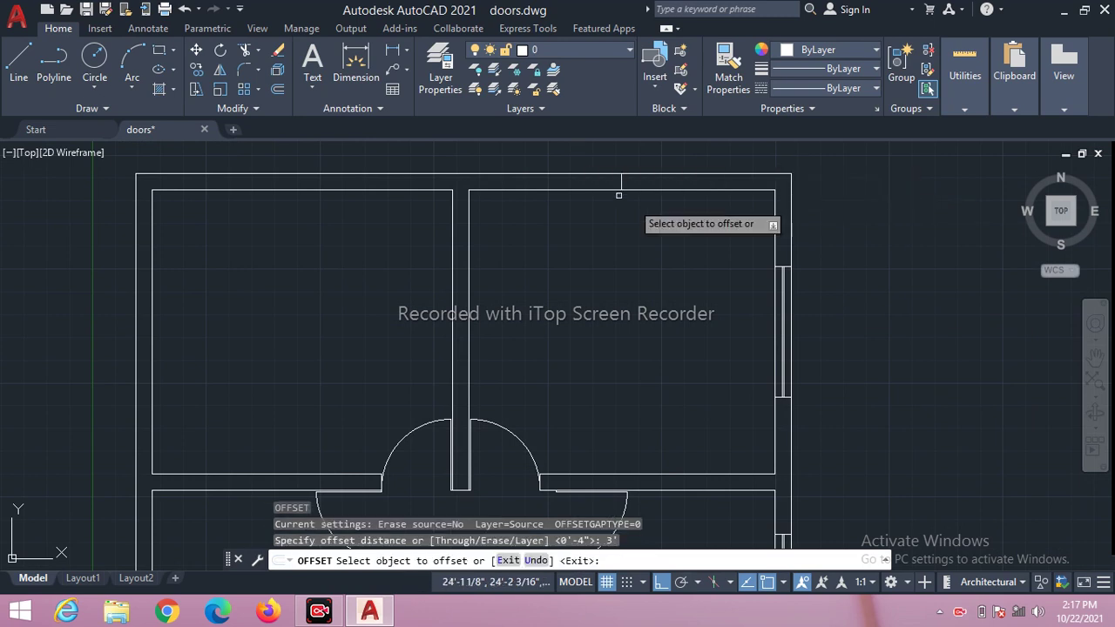
left_click(621, 177)
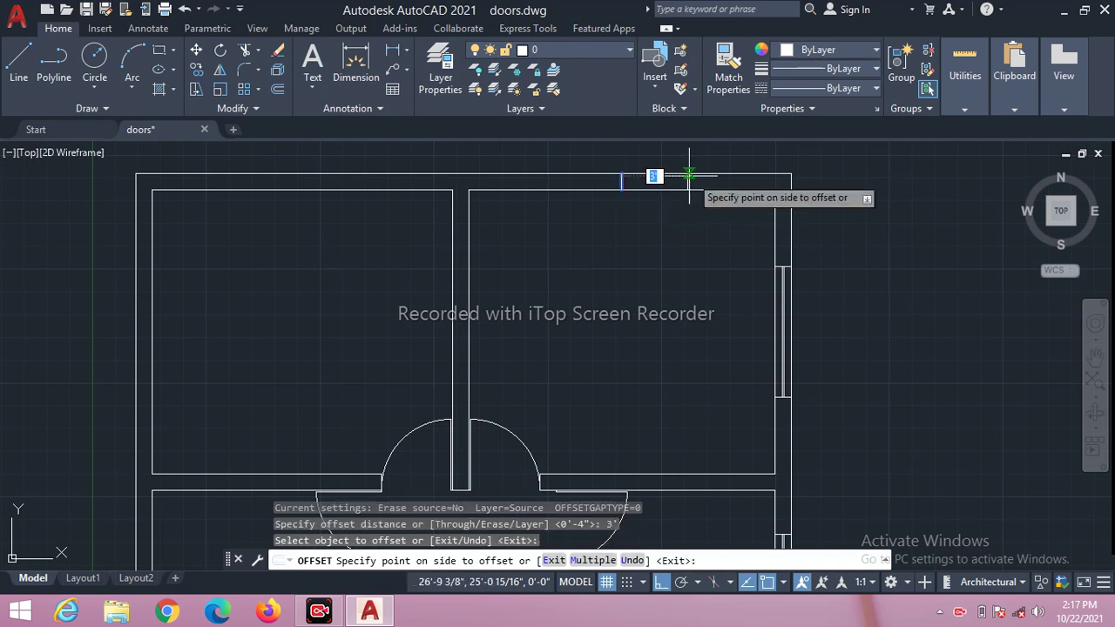
left_click(690, 176)
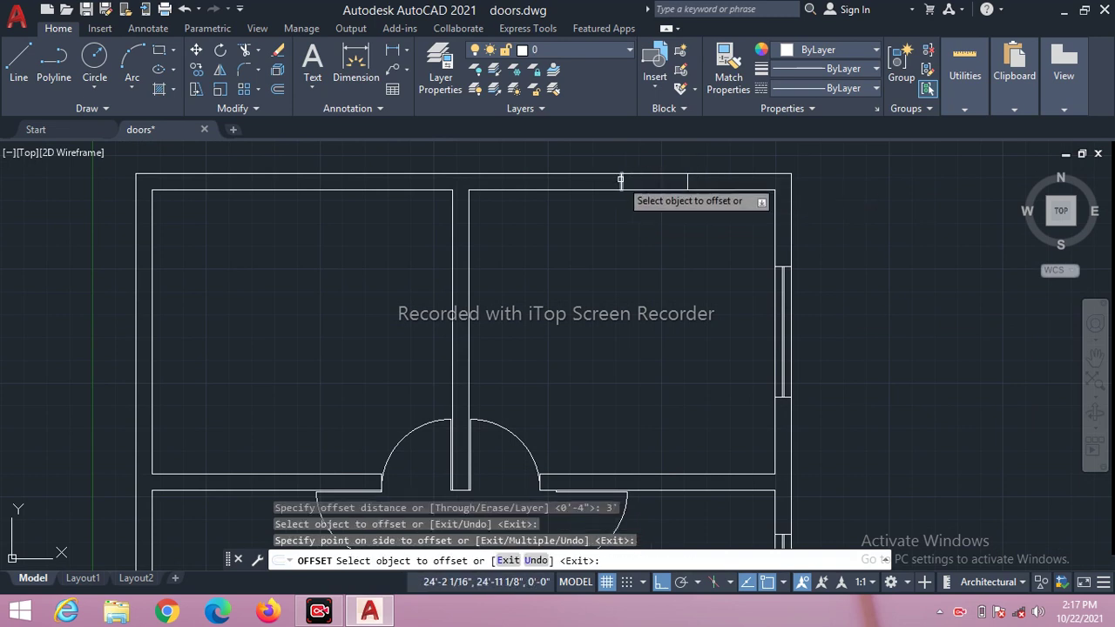
left_click(621, 180)
left_click(450, 182)
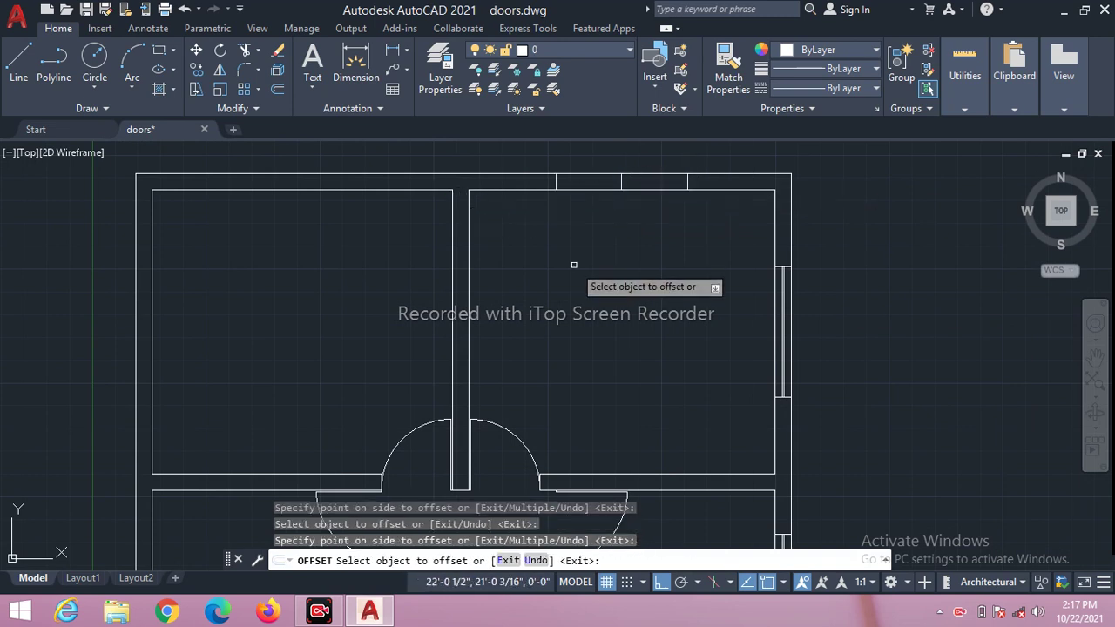
key("Escape")
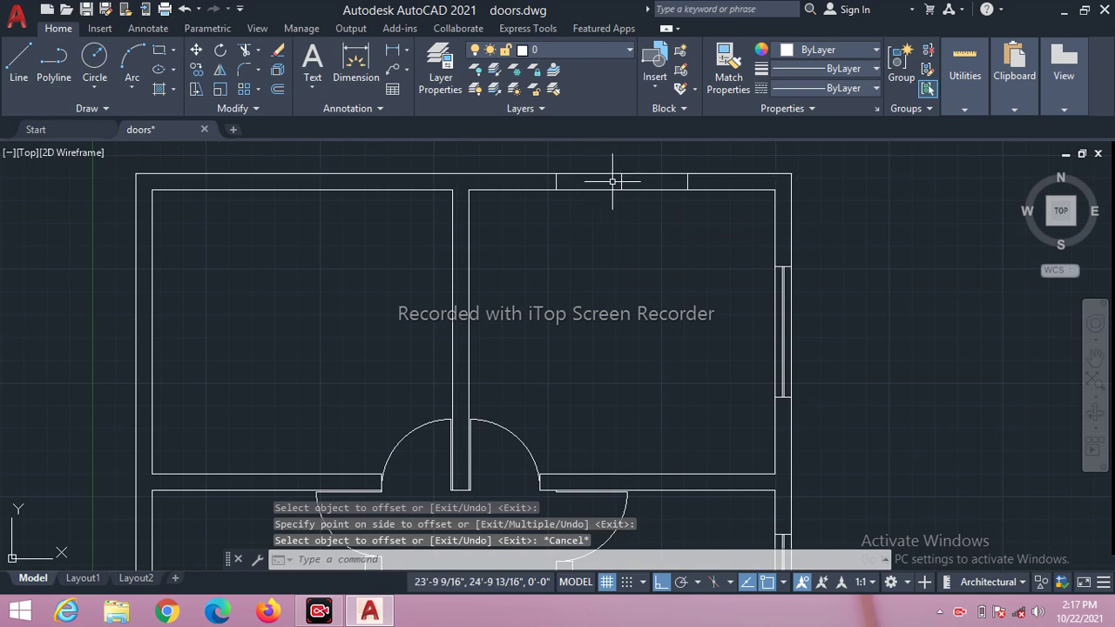
left_click(622, 181)
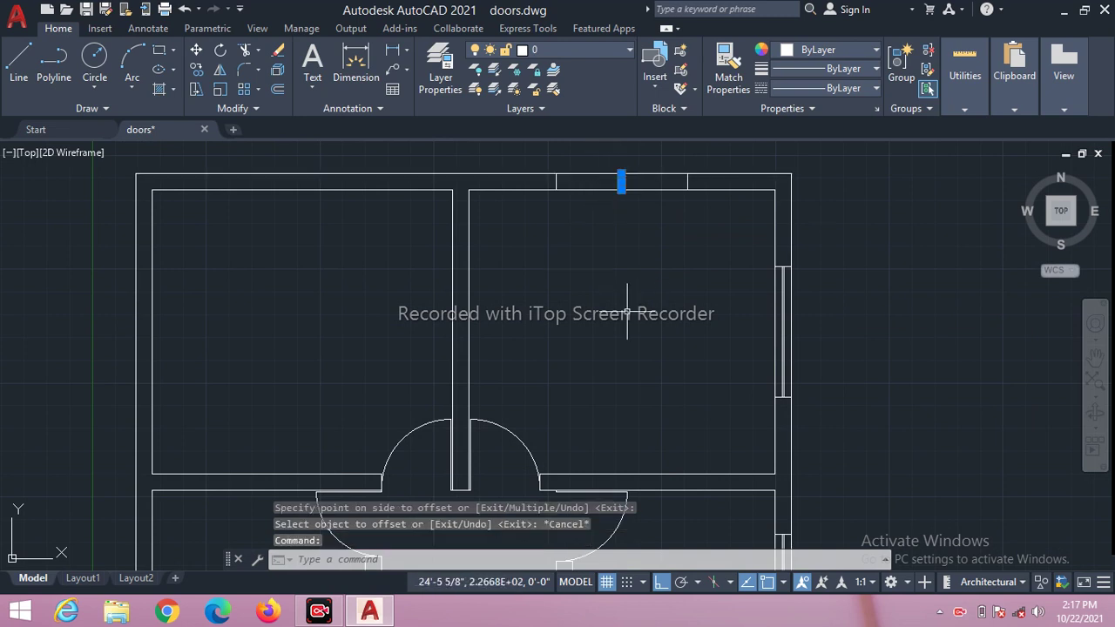
key("Delete")
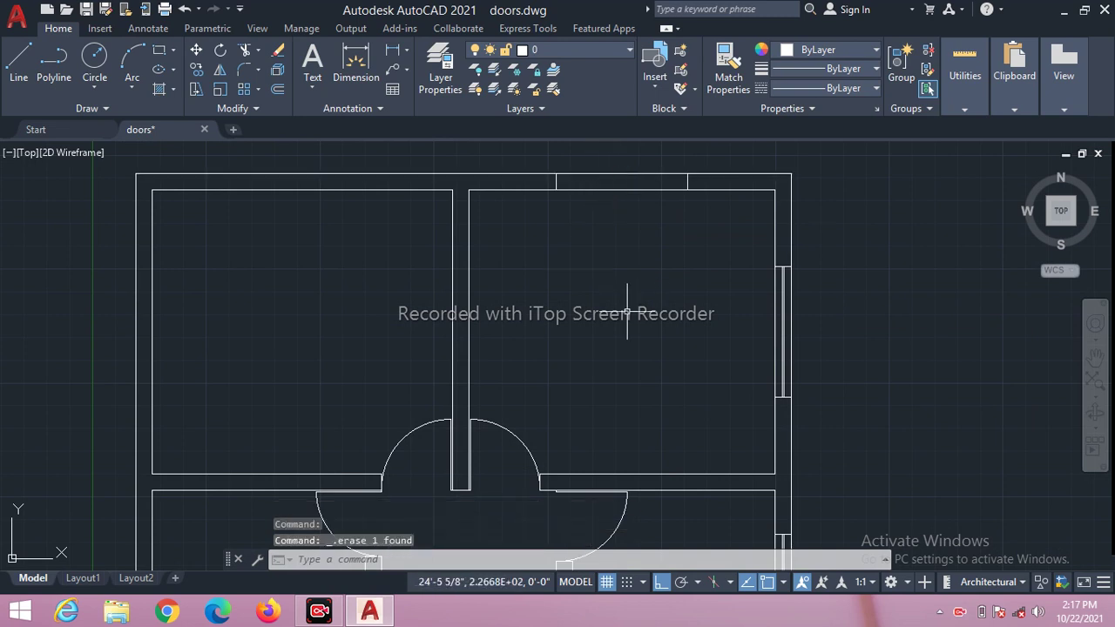
type("o")
key("Return")
Offset the outer and inner top wall lines 4 inches into the wall.
type("4")
key("Return")
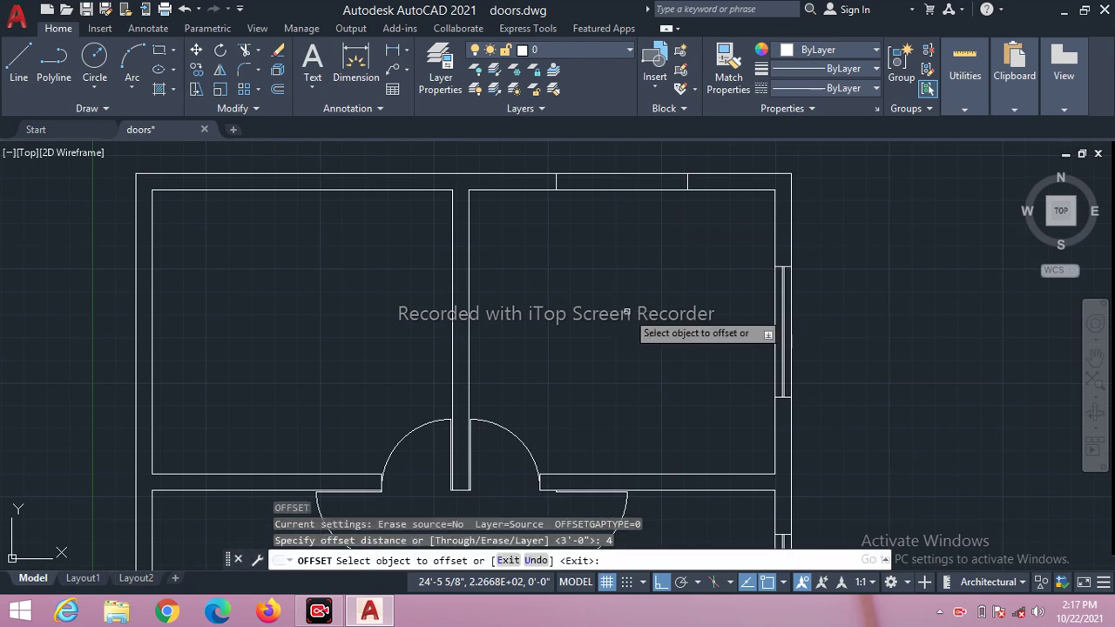
left_click(605, 175)
left_click(601, 214)
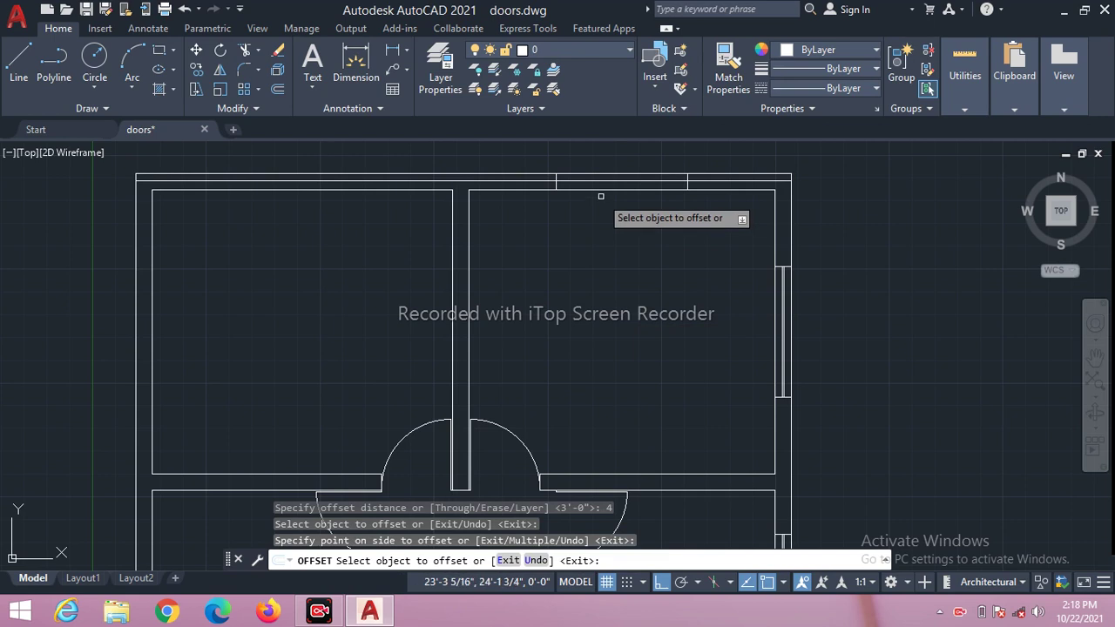
left_click(608, 157)
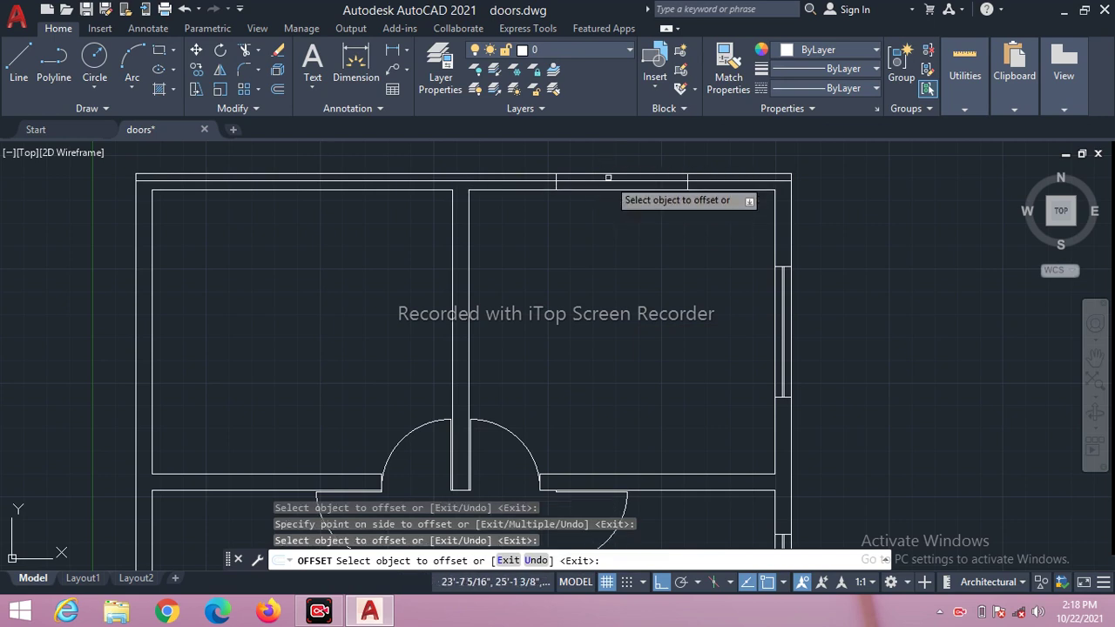
left_click(608, 188)
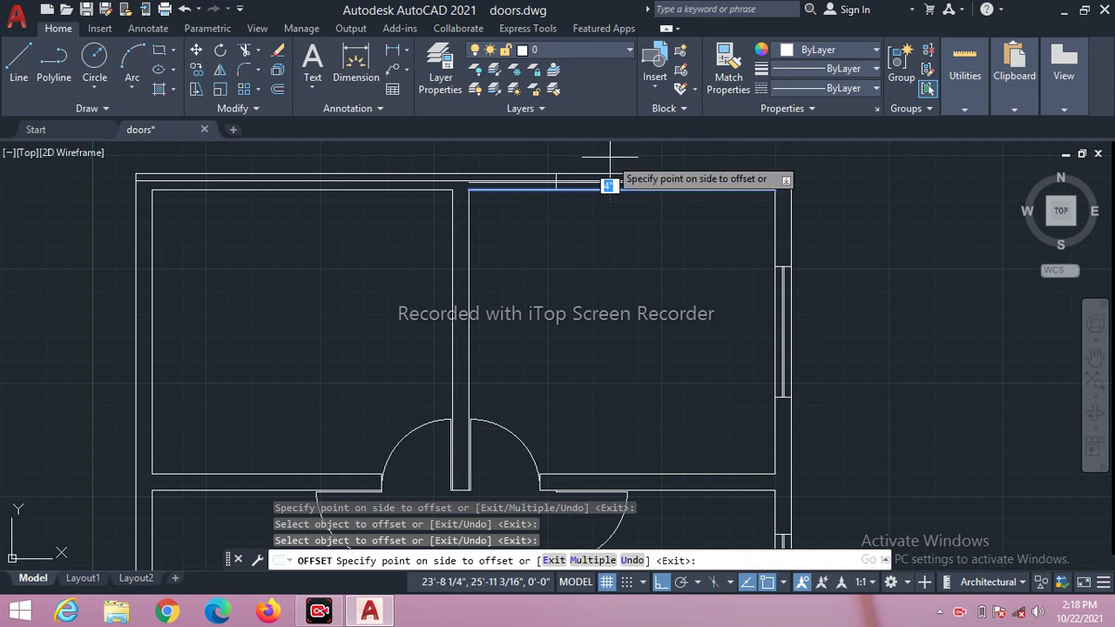
left_click(610, 159)
key("Escape")
Trim the new lines to the left and right of the top-wall opening.
type("T")
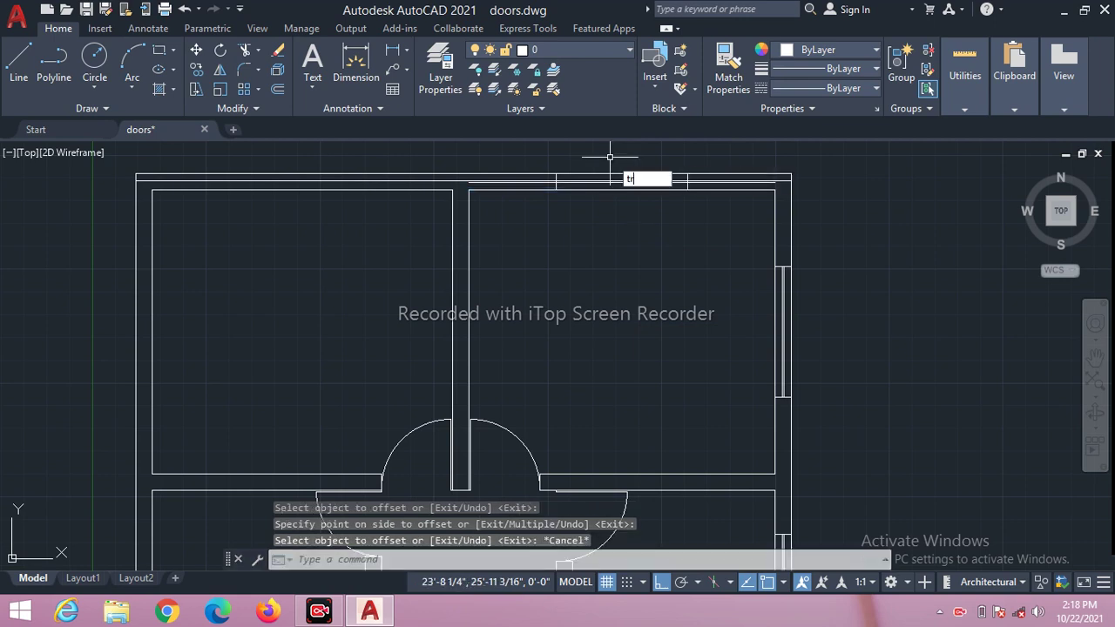
type("R")
key("Return")
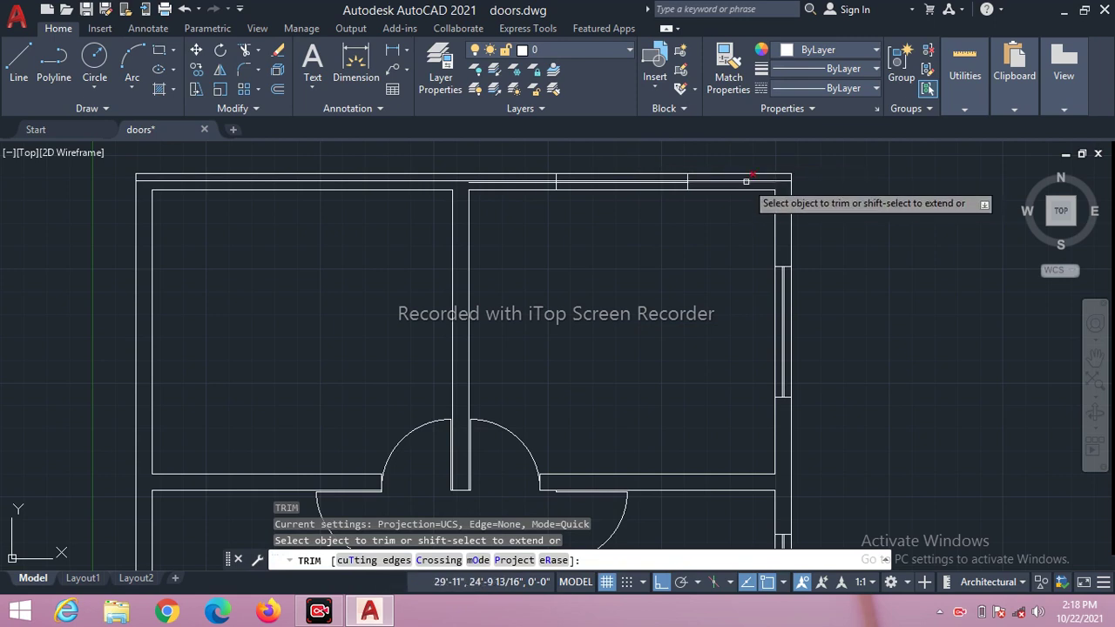
left_click(745, 182)
left_click(745, 181)
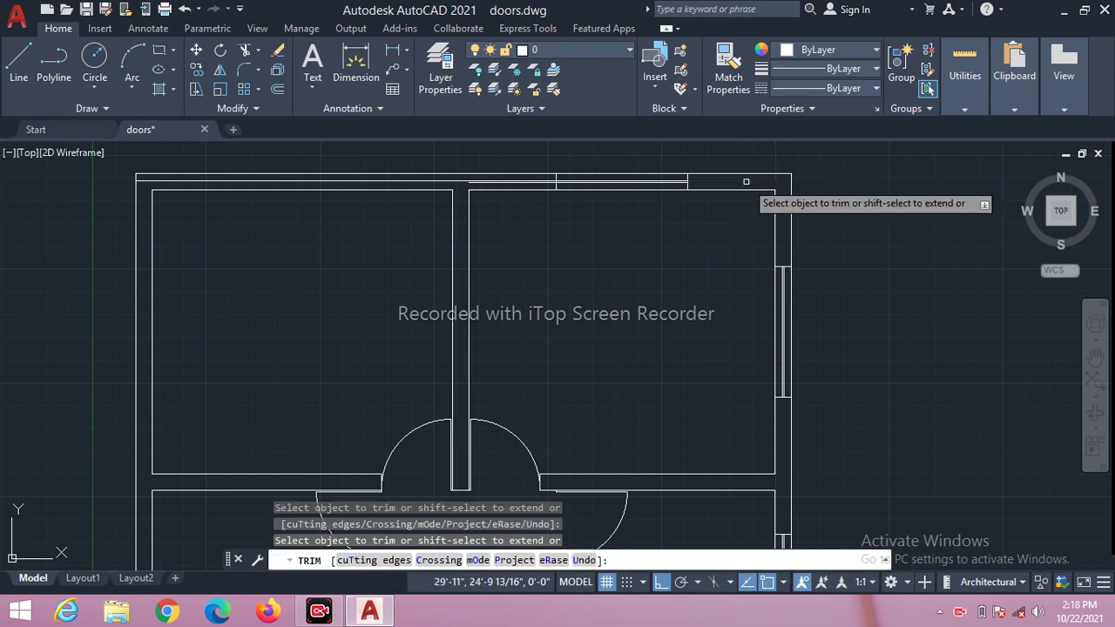
left_click(538, 181)
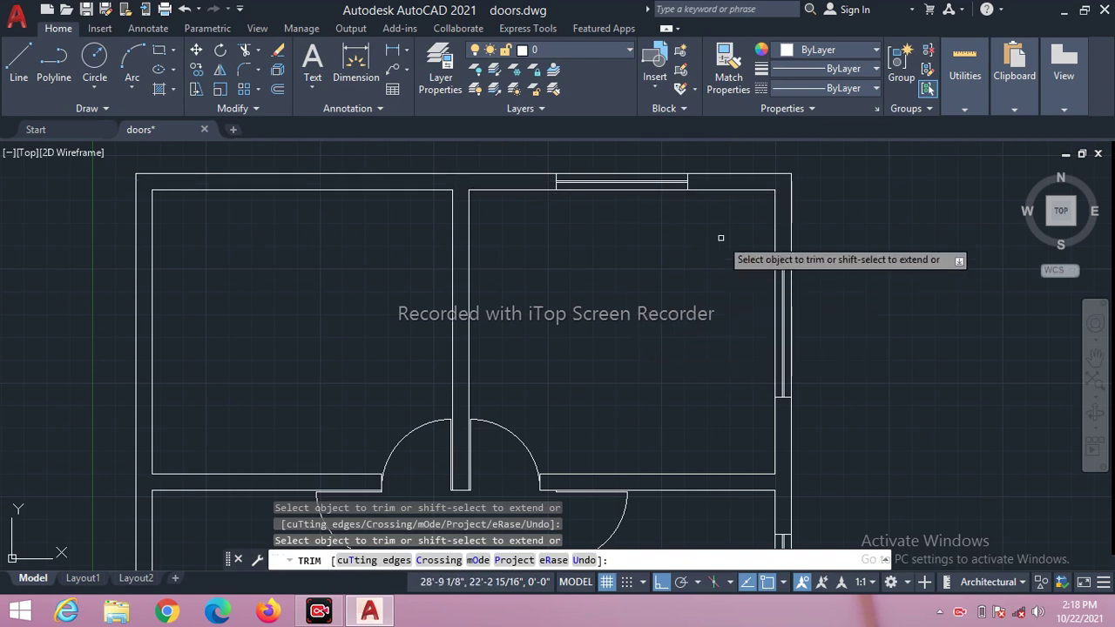
scroll(722, 236, "up", 2)
scroll(779, 450, "down", 2)
scroll(877, 256, "down", 2)
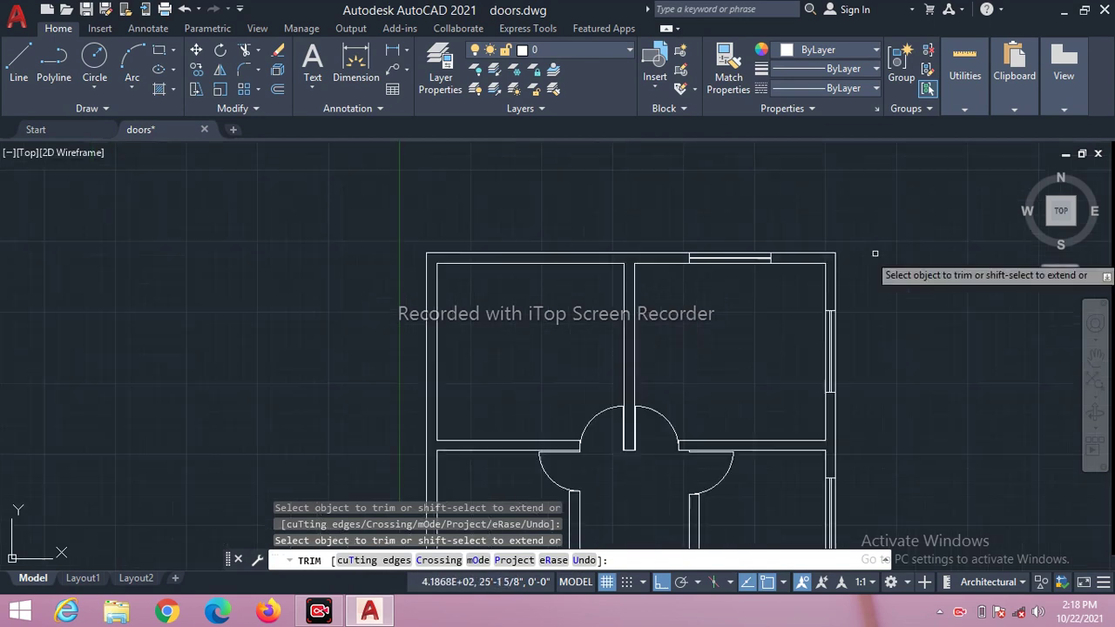
key("Escape")
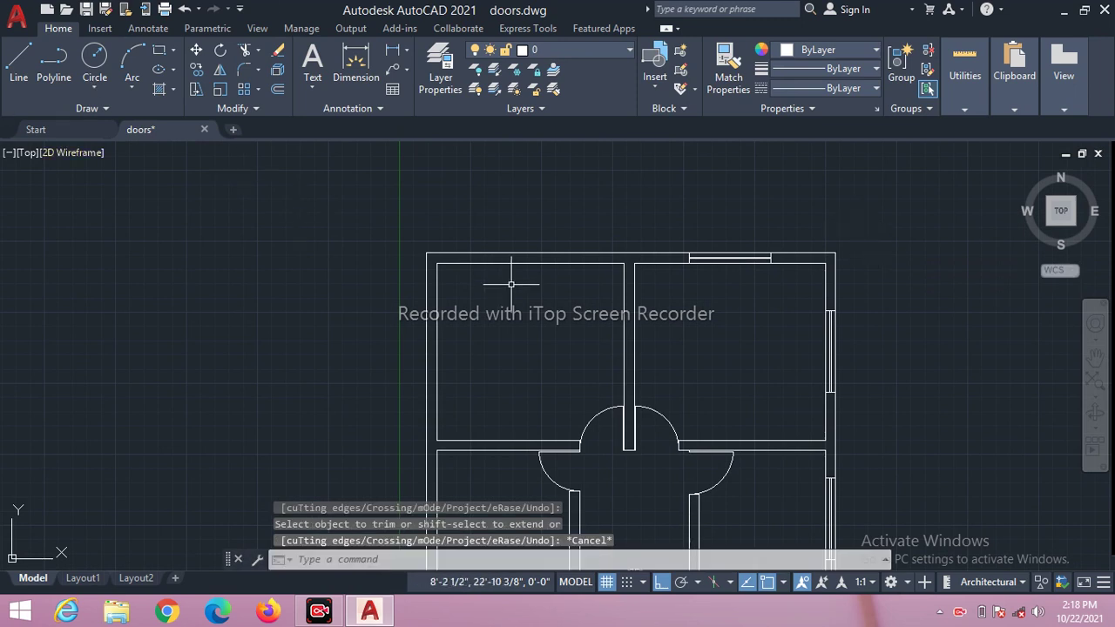
scroll(511, 284, "up", 2)
scroll(570, 243, "down", 2)
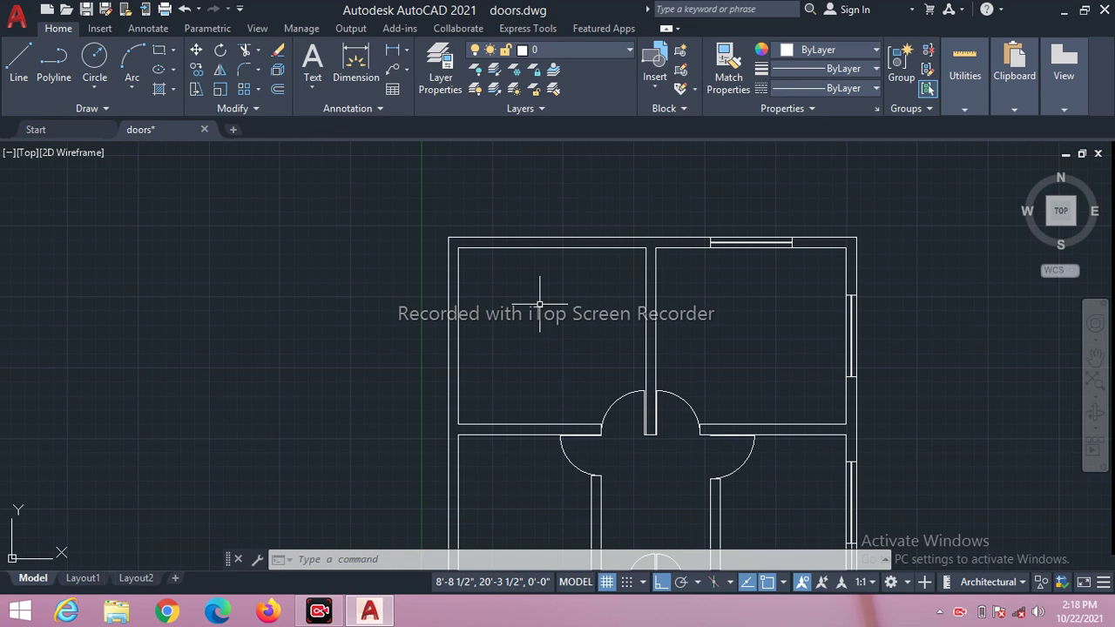
Draw a short marker line across the upper-left room's top wall.
type("l")
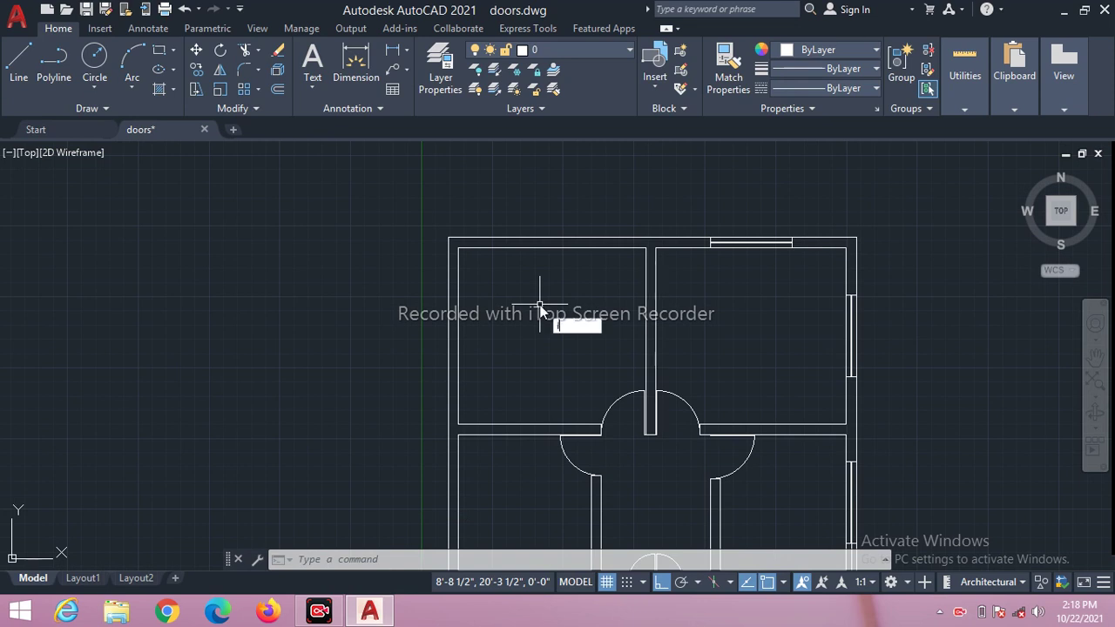
key("Return")
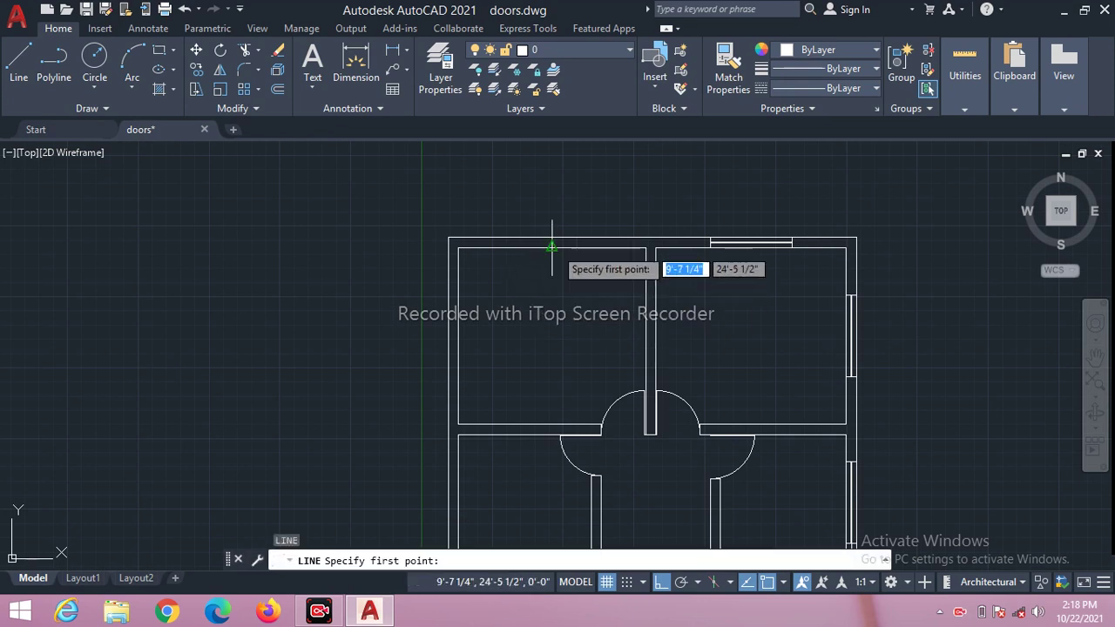
left_click(551, 248)
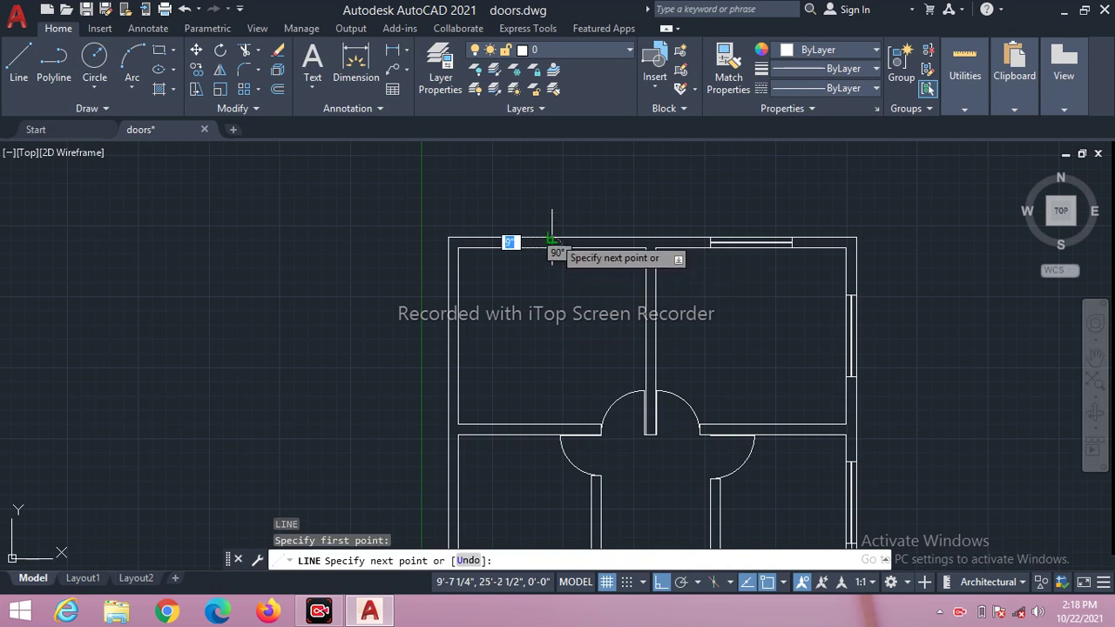
left_click(551, 237)
key("Escape")
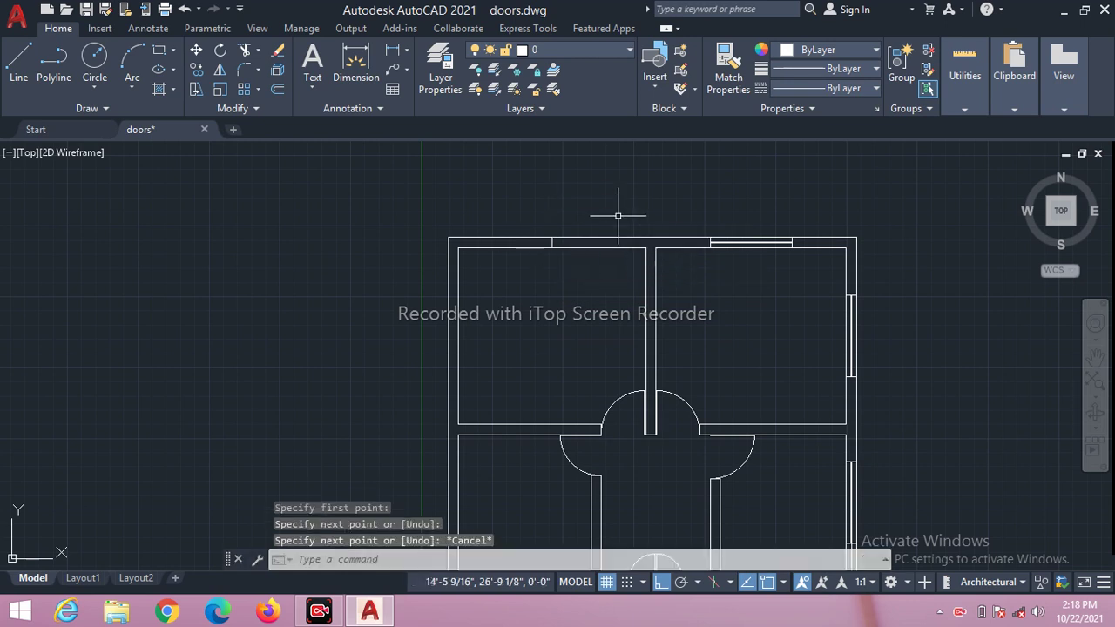
Offset the marker line 2'6 to each side as window jambs, then delete the middle line.
type("o")
key("Return")
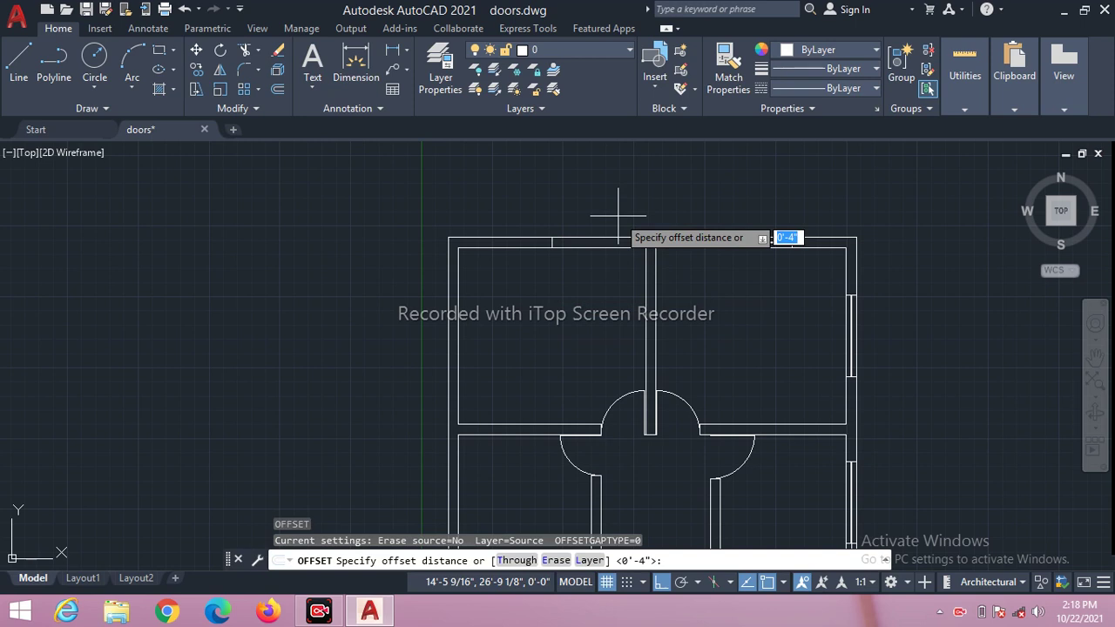
type("2'6")
key("Return")
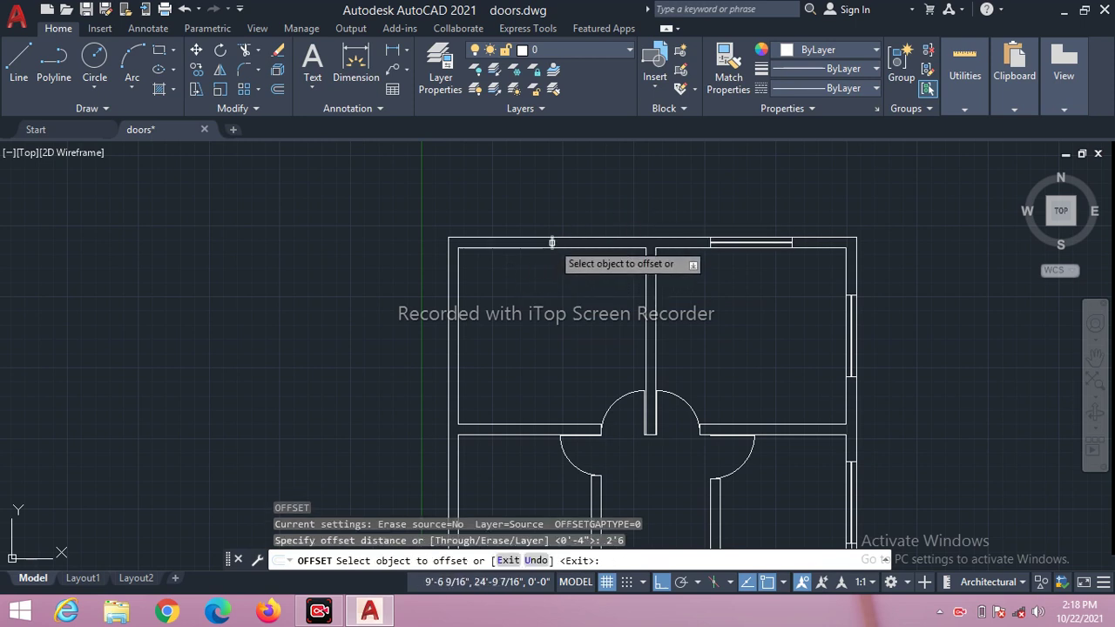
left_click(552, 242)
left_click(584, 241)
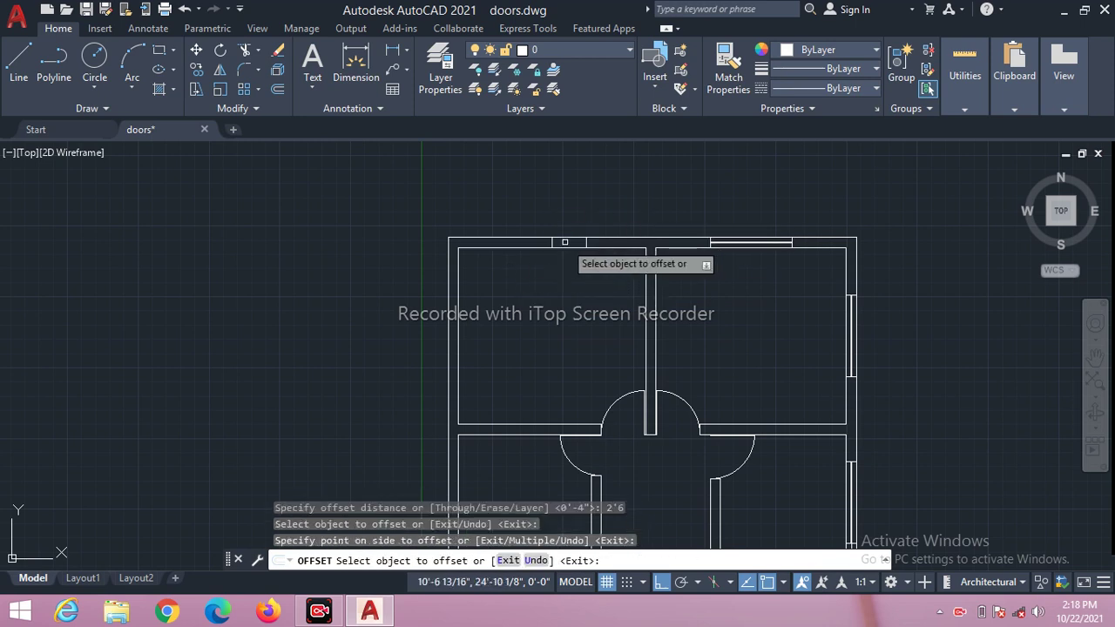
left_click(552, 238)
left_click(553, 306)
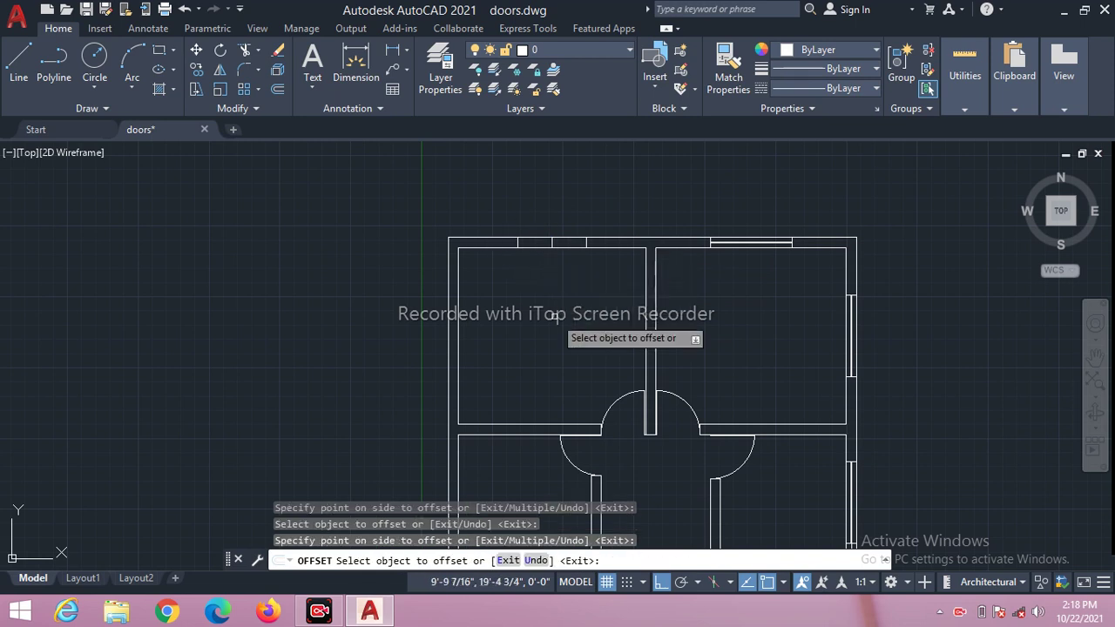
key("Escape")
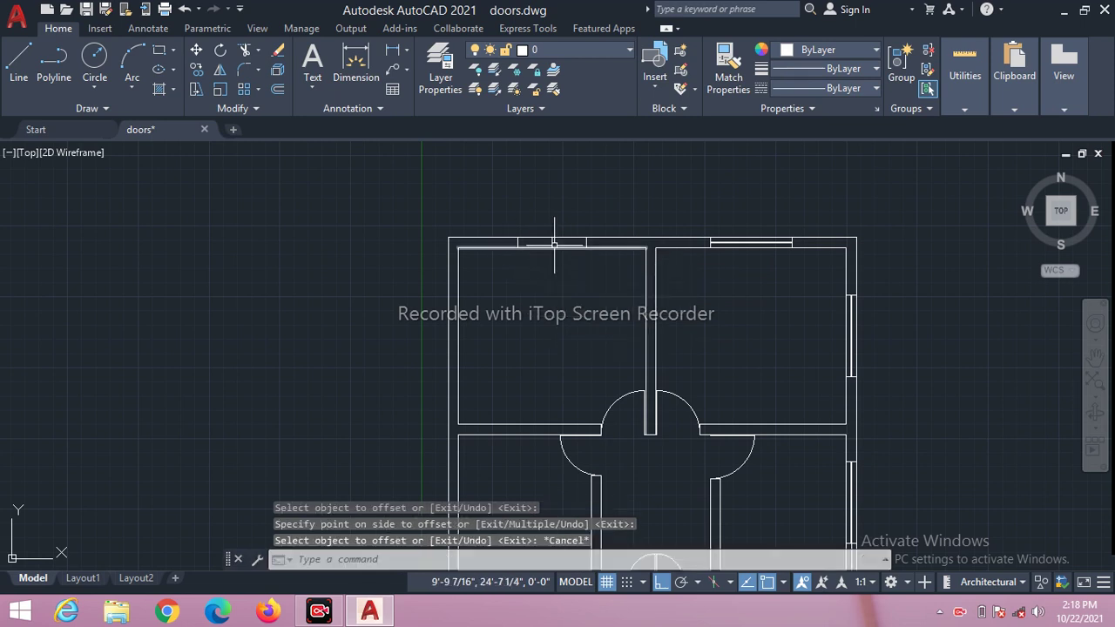
left_click(553, 242)
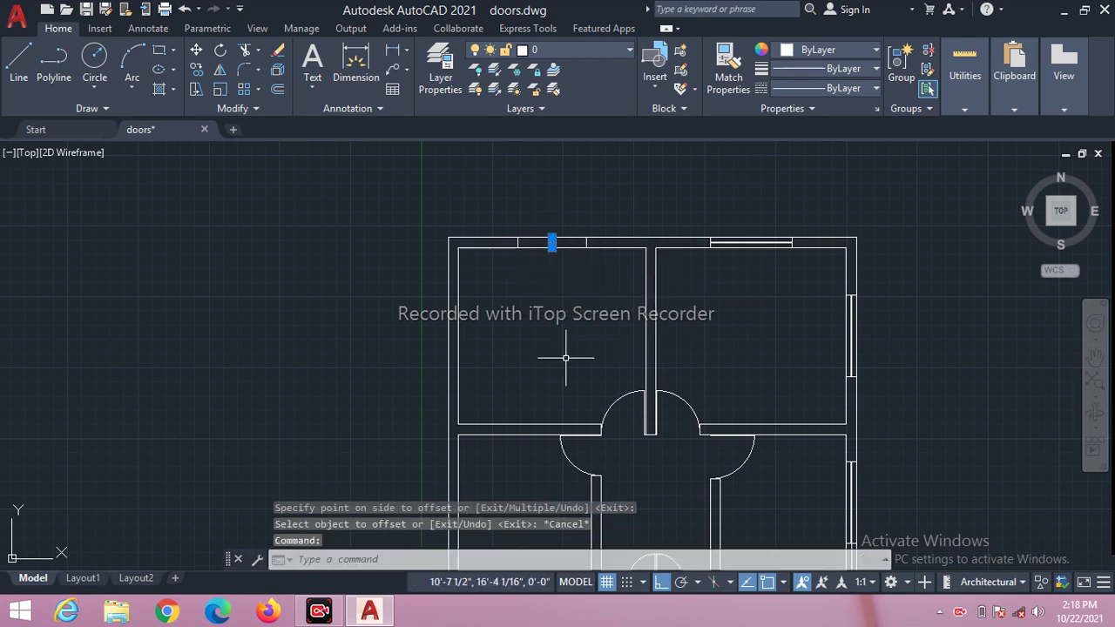
key("Delete")
Offset the top wall's inner and outer lines 4 inches into the wall.
type("o")
key("Return")
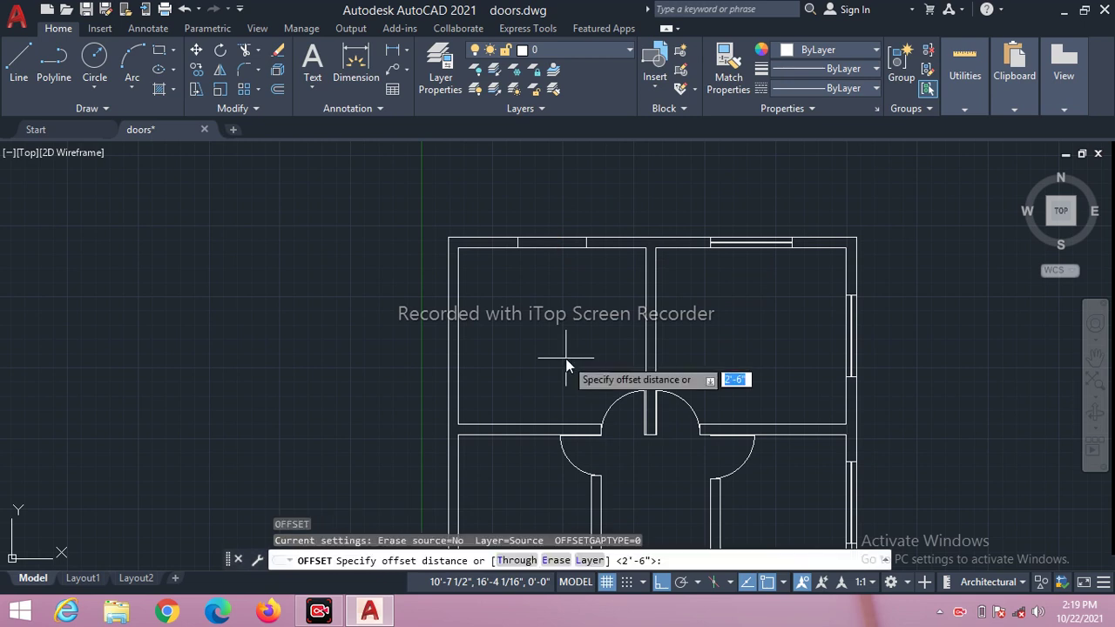
type("4")
key("Return")
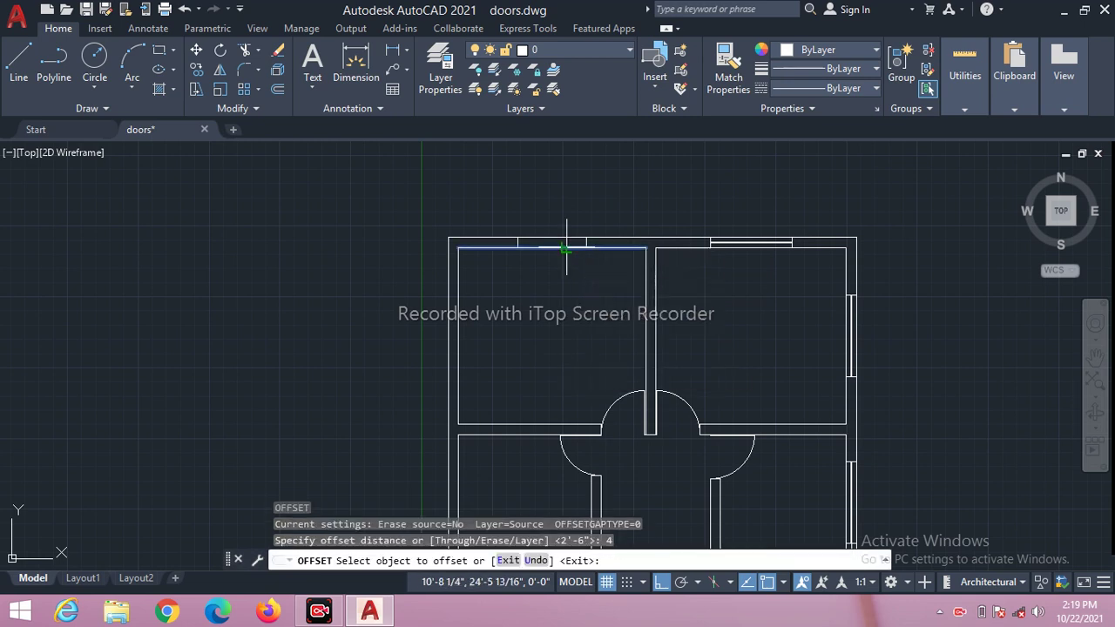
left_click(566, 248)
left_click(584, 106)
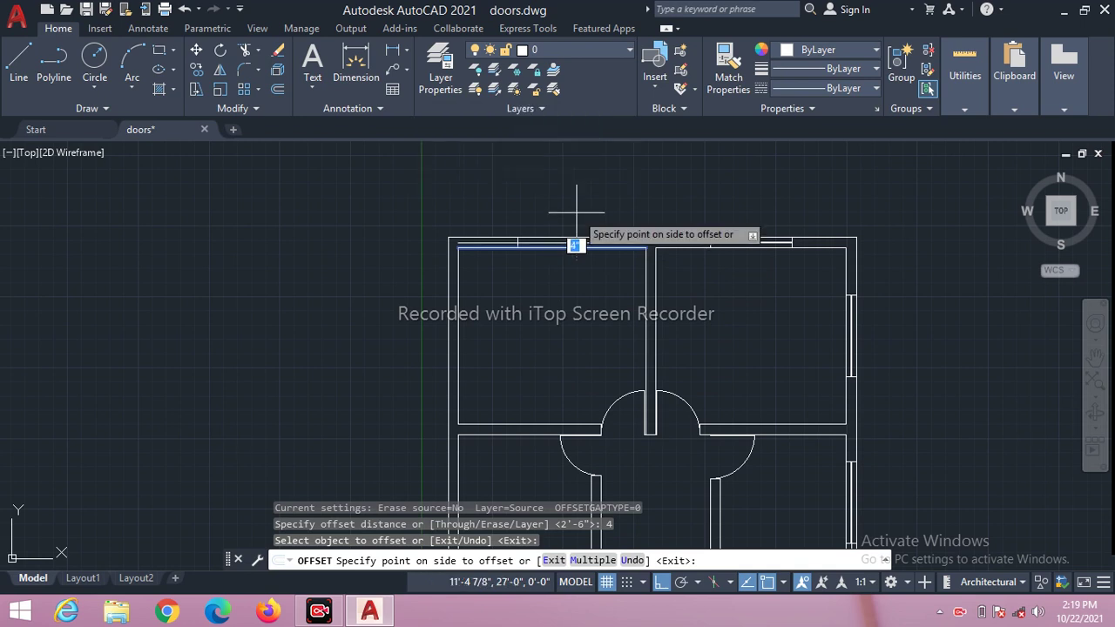
left_click(576, 218)
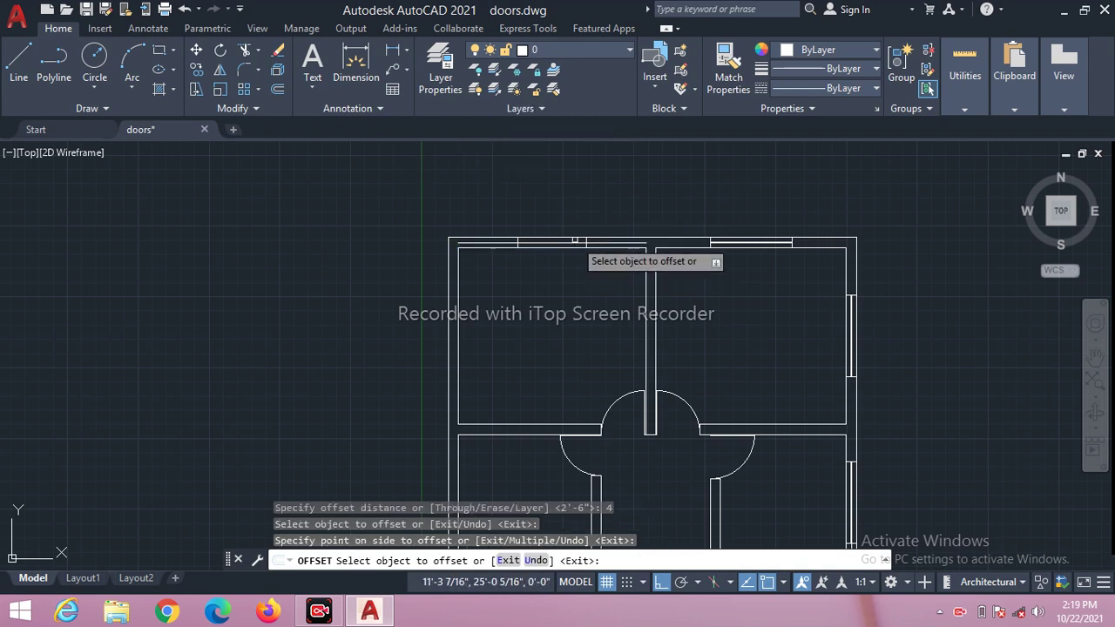
left_click(572, 238)
left_click(574, 318)
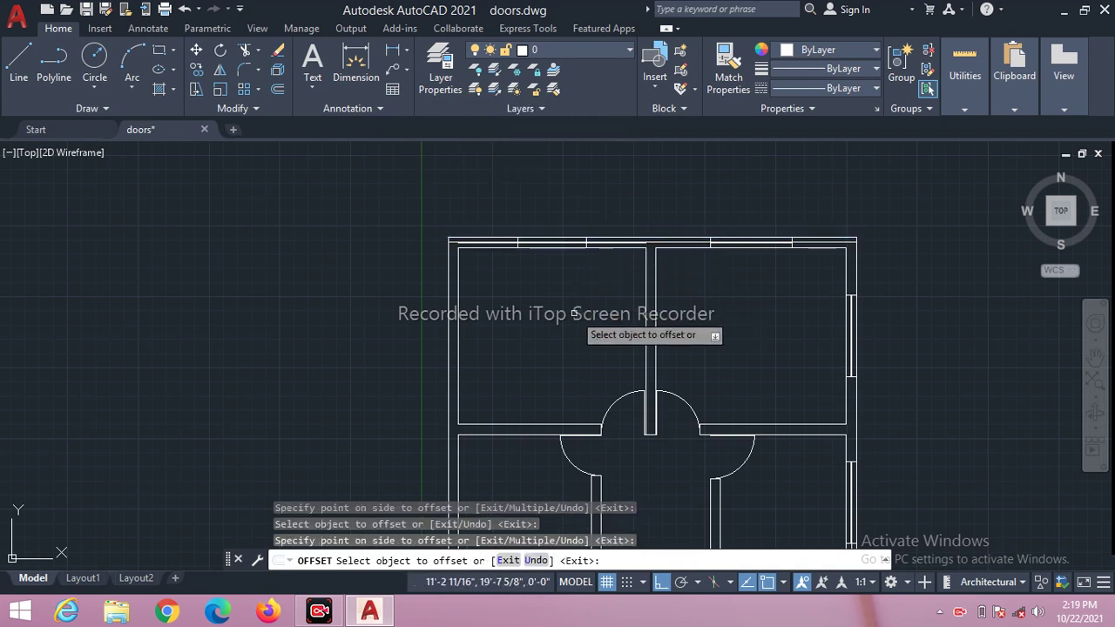
key("Escape")
Trim the wall segment between the window marks on the upper-left room's top wall.
type("tr")
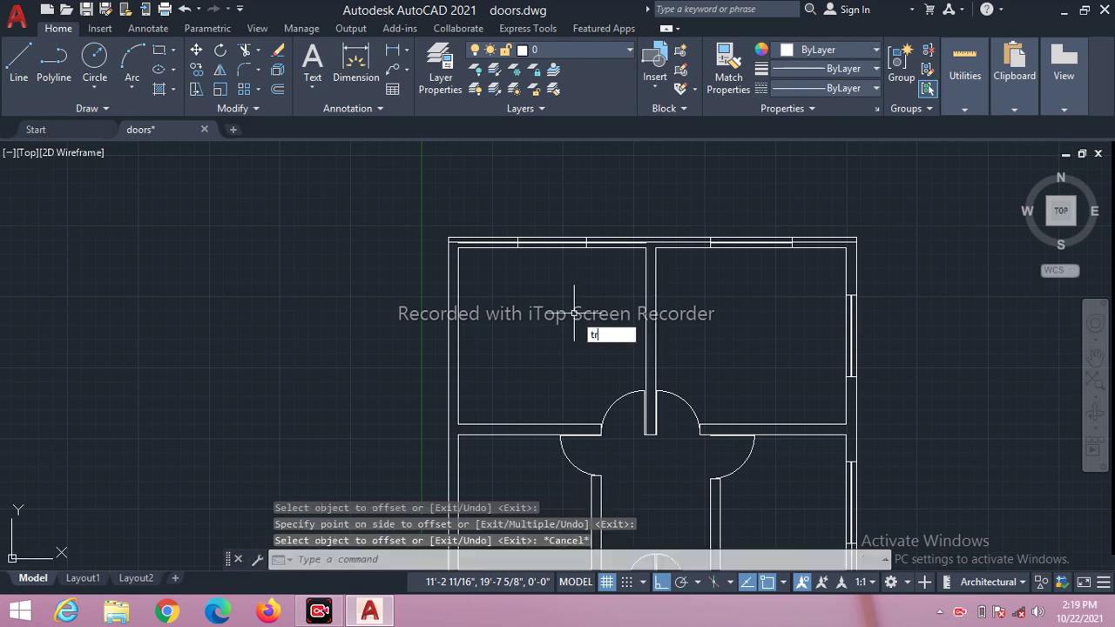
key("Return")
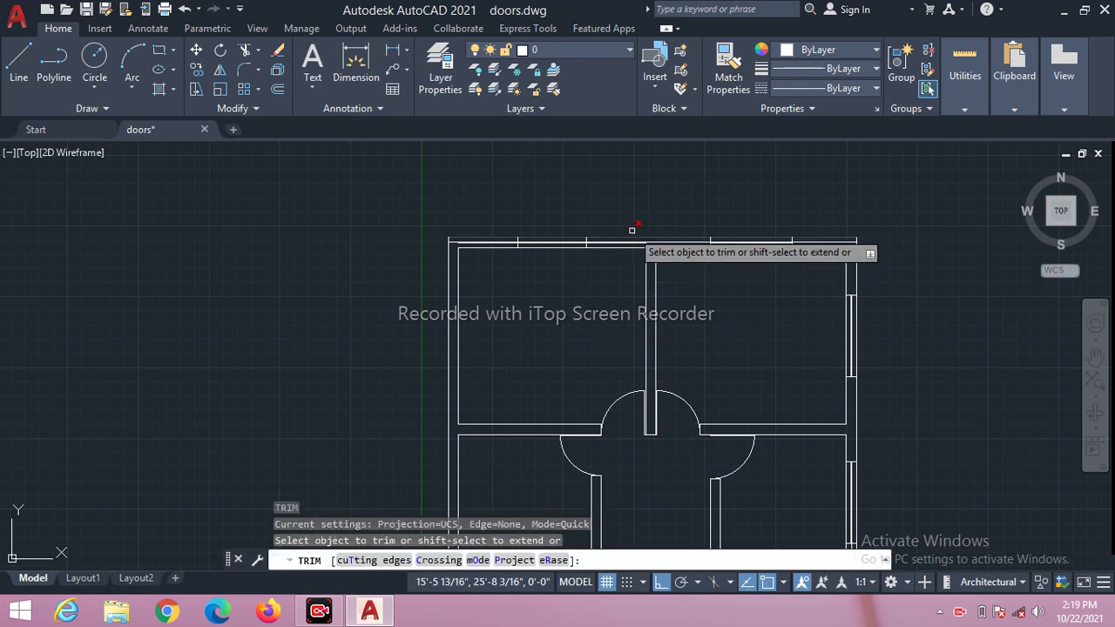
left_click(633, 242)
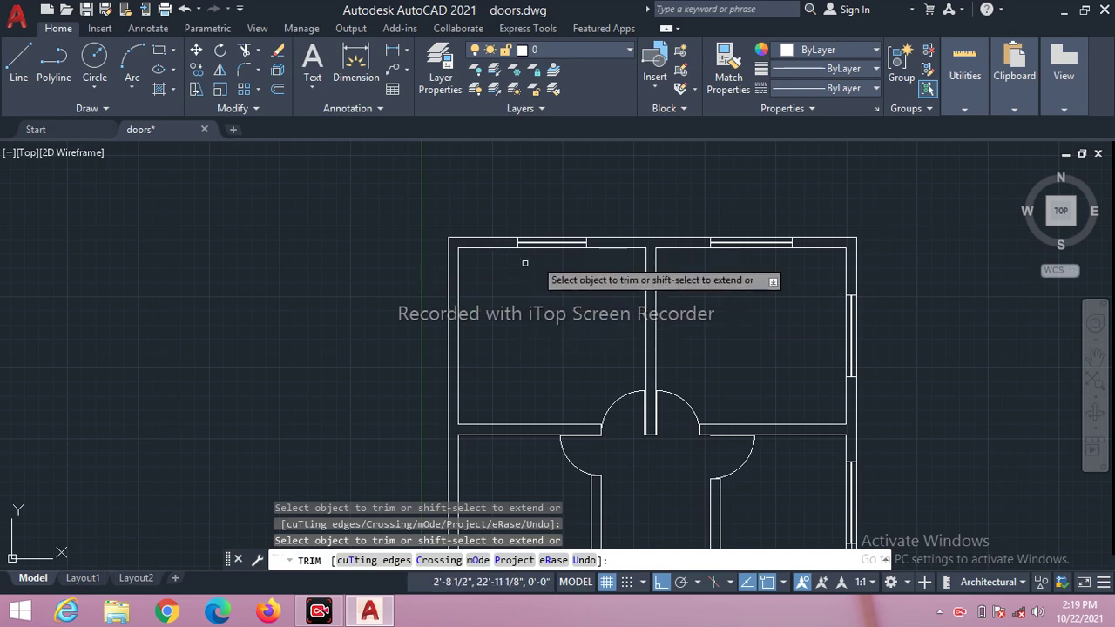
scroll(526, 268, "down", 2)
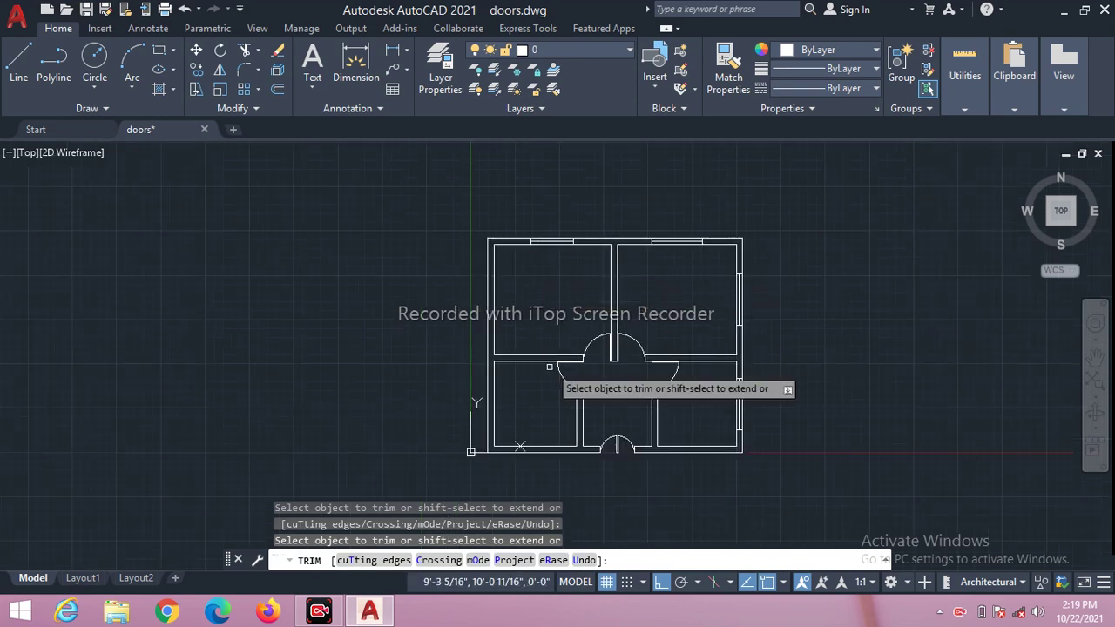
scroll(549, 367, "up", 2)
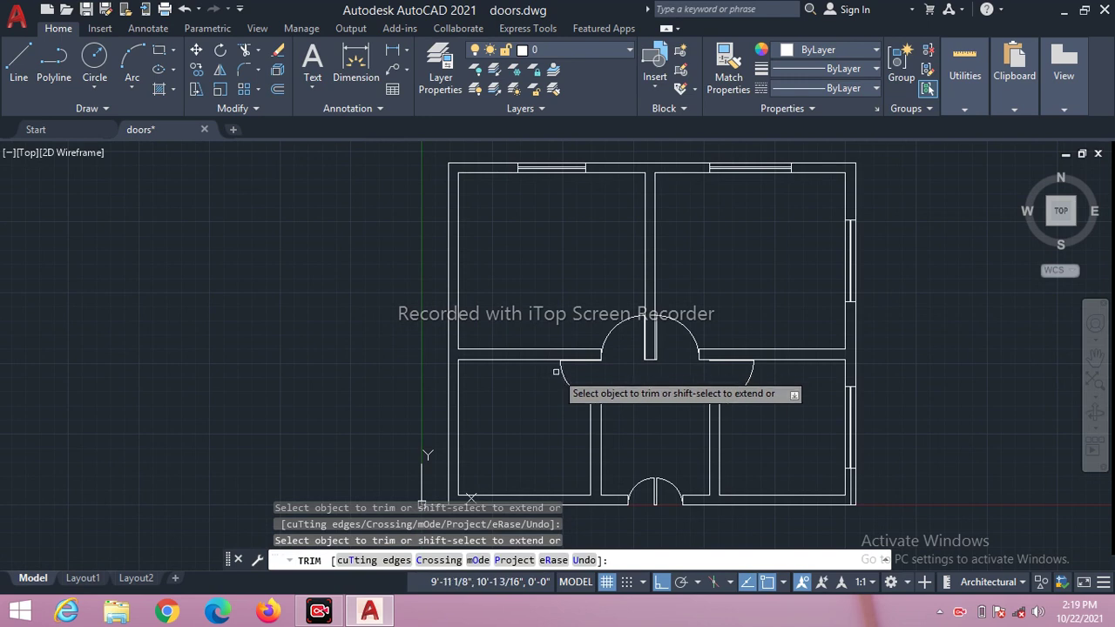
key("Escape")
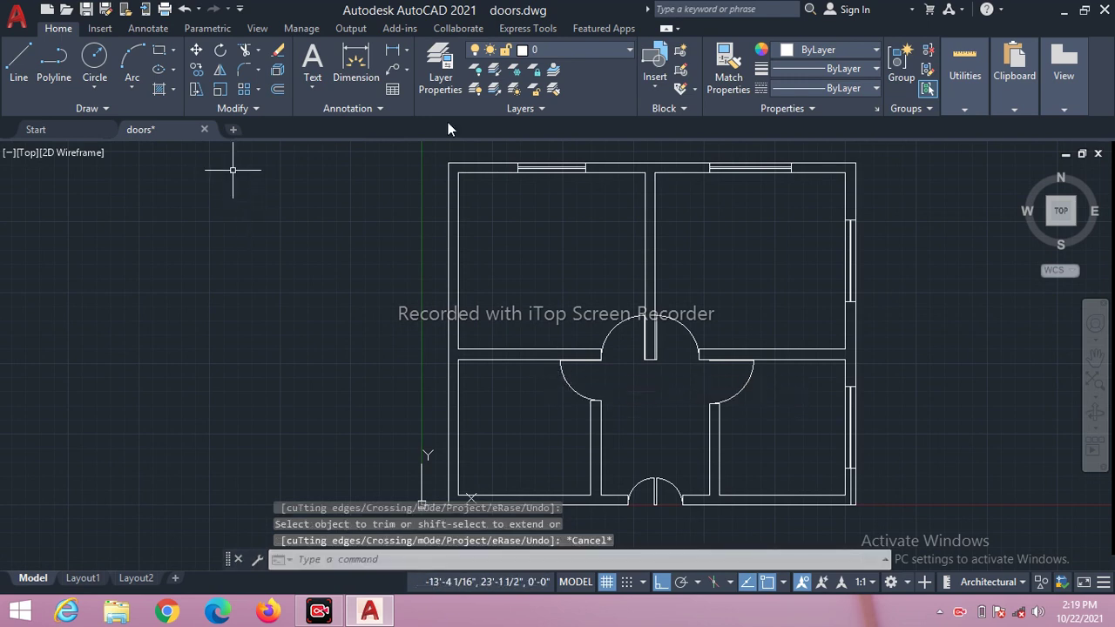
Draw short marker lines on the left exterior wall.
left_click(18, 61)
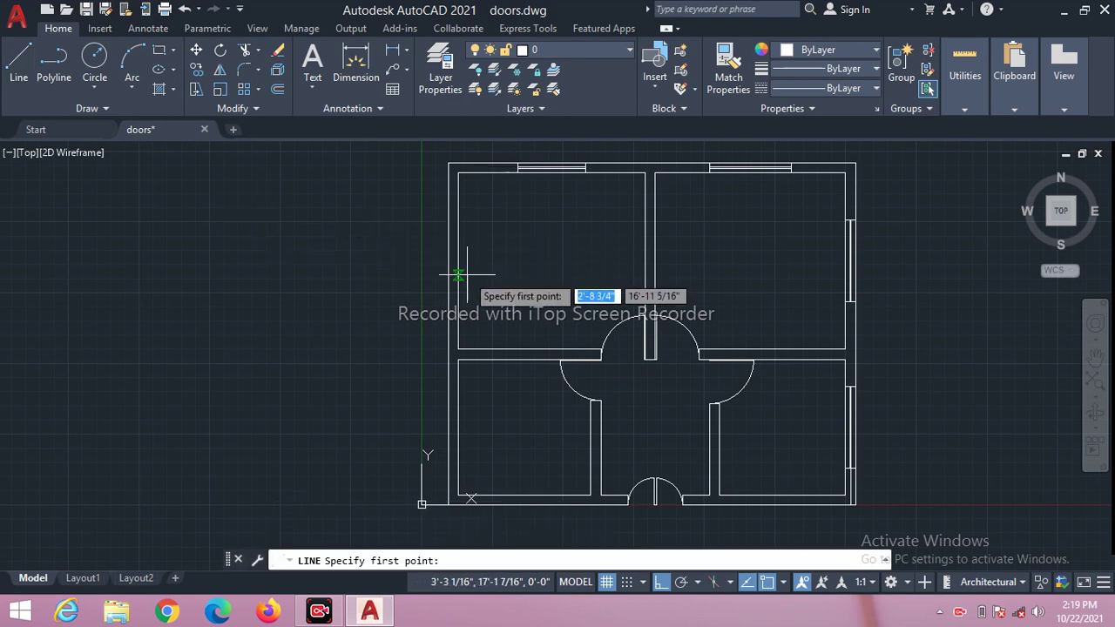
left_click(458, 259)
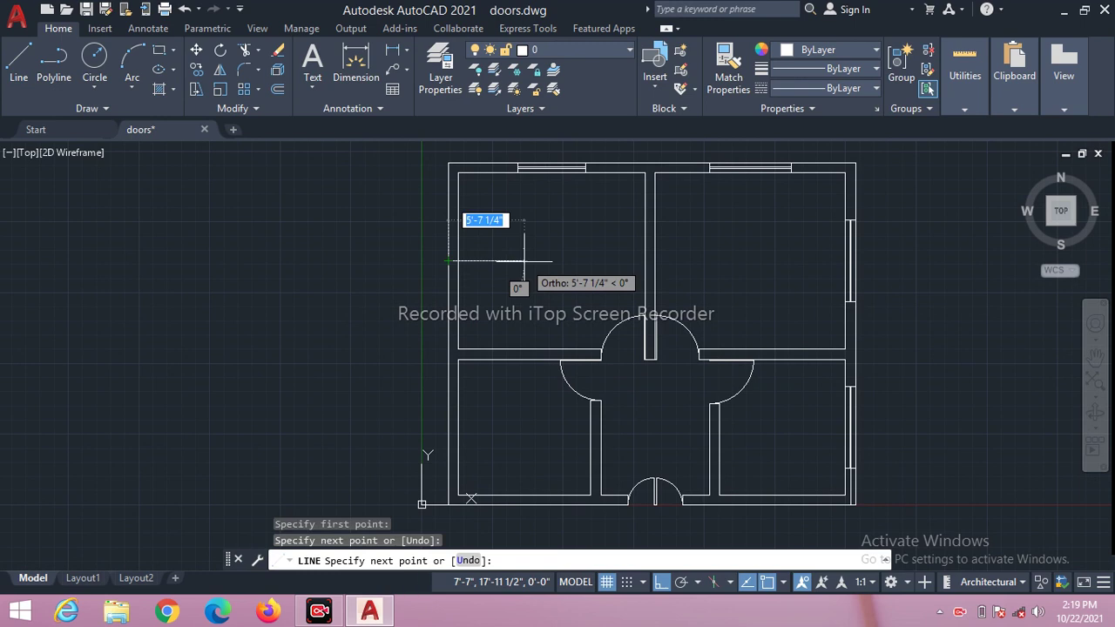
key("Escape")
key("Return")
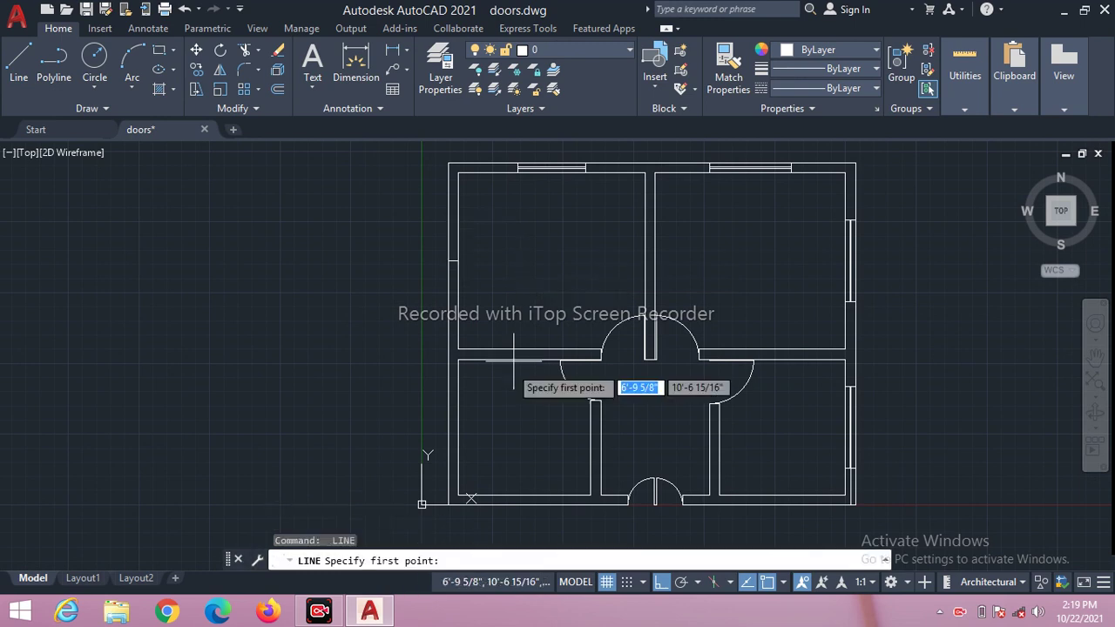
left_click(448, 429)
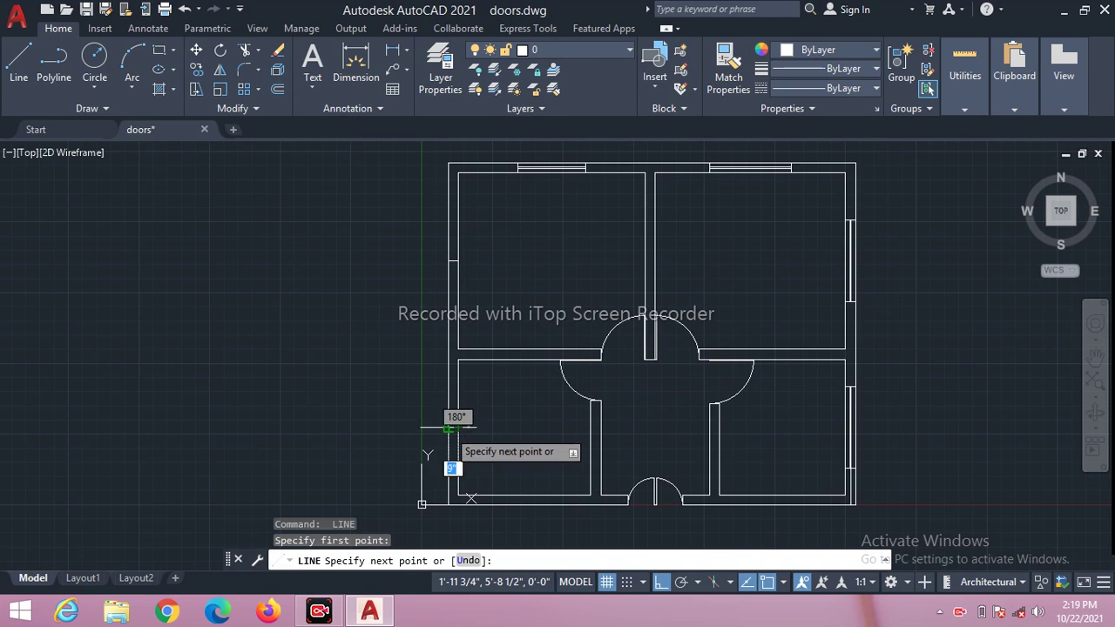
left_click(448, 429)
key("Escape")
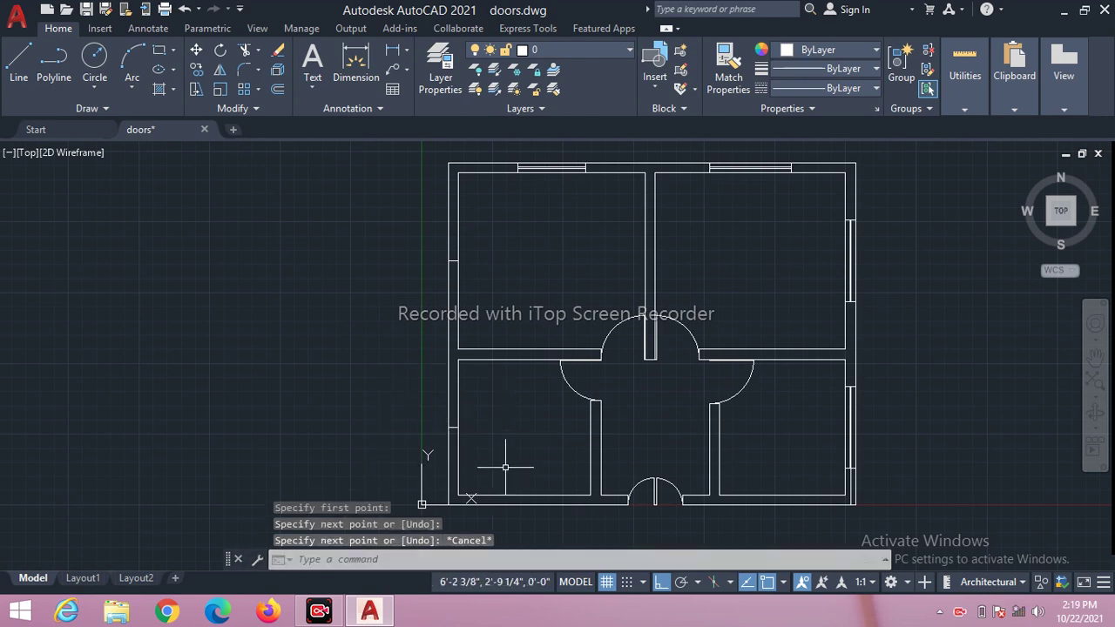
Offset the left-wall marker lines 3' to each side, then erase the two original short lines.
type("o")
key("Return")
type("3'")
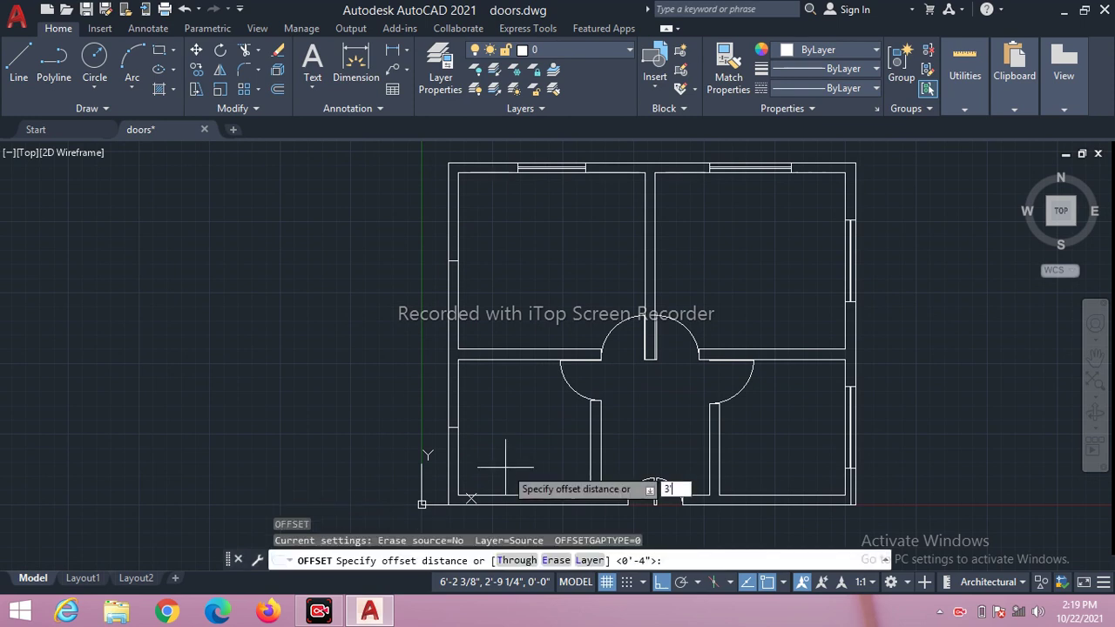
key("Return")
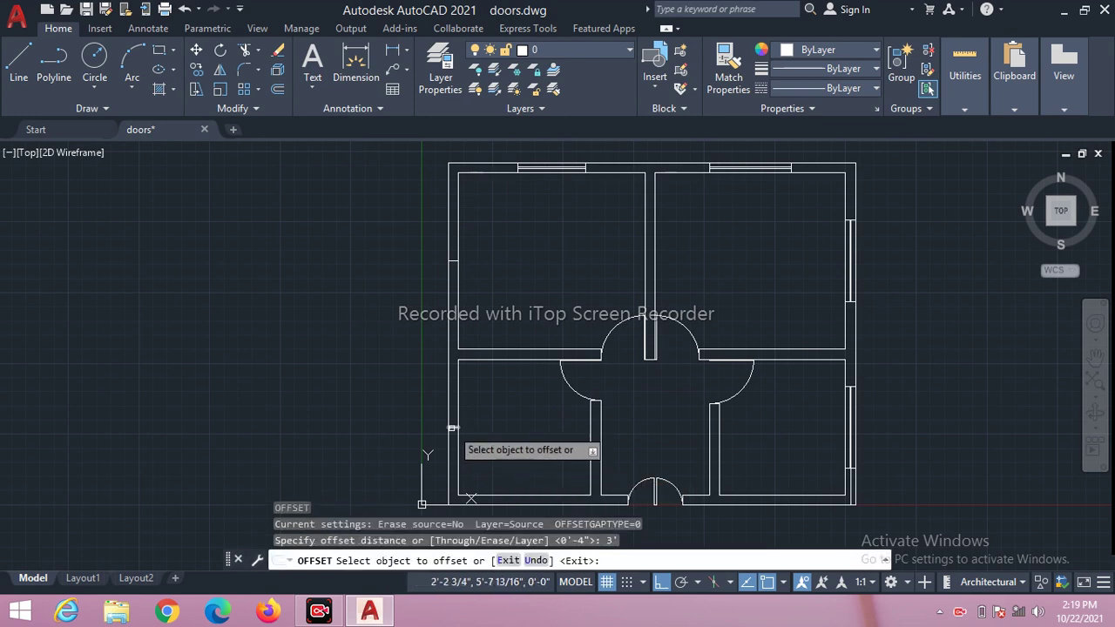
left_click(452, 428)
left_click(452, 427)
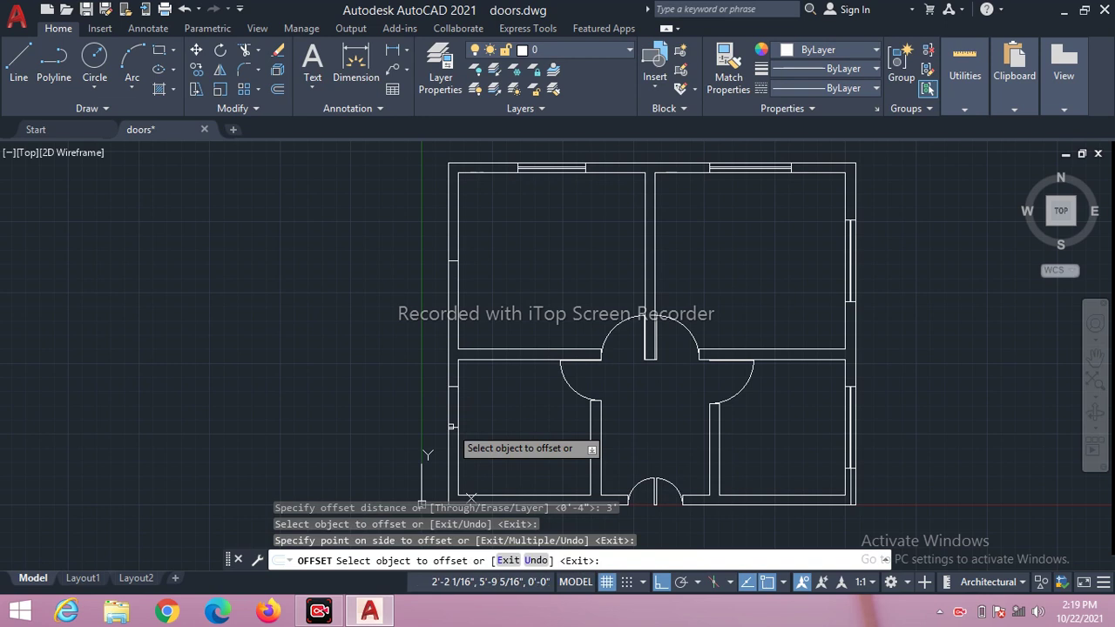
left_click(452, 428)
left_click(418, 464)
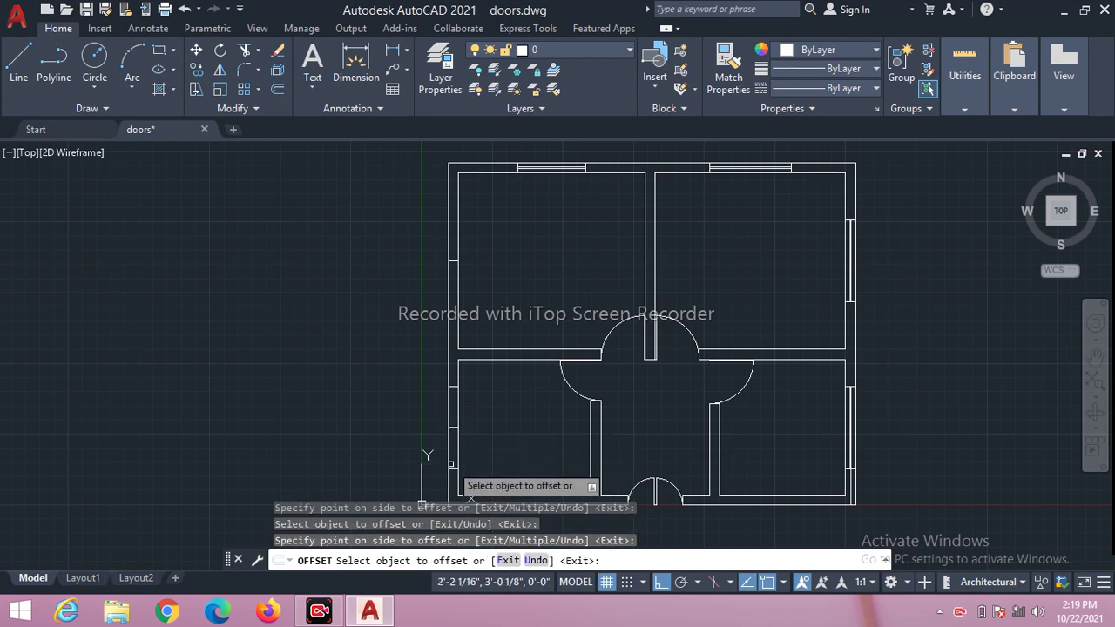
left_click(452, 256)
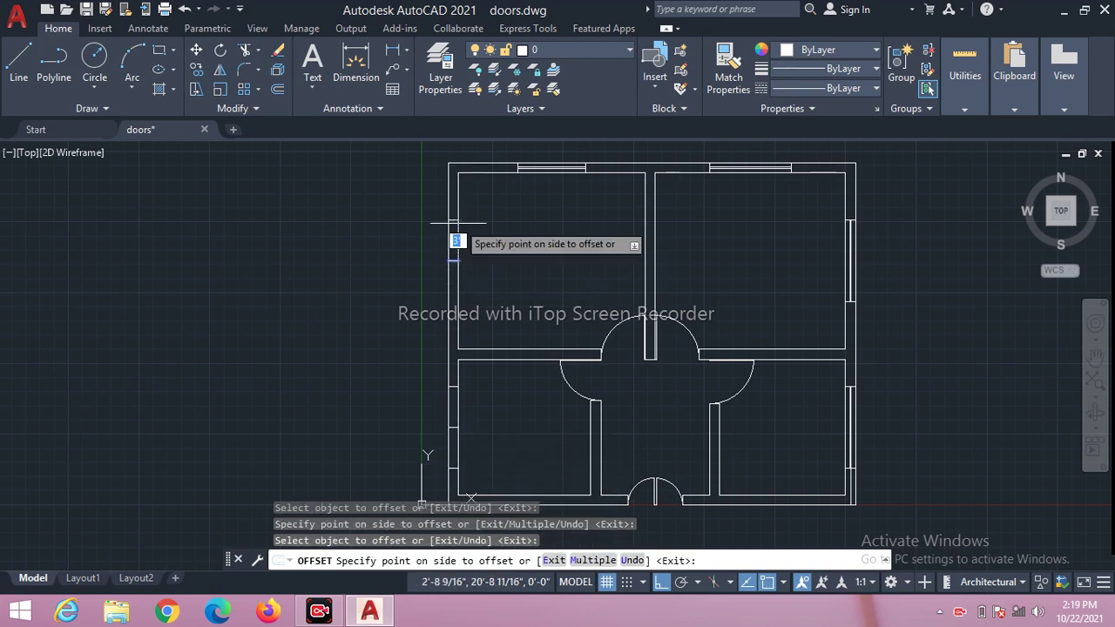
left_click(450, 253)
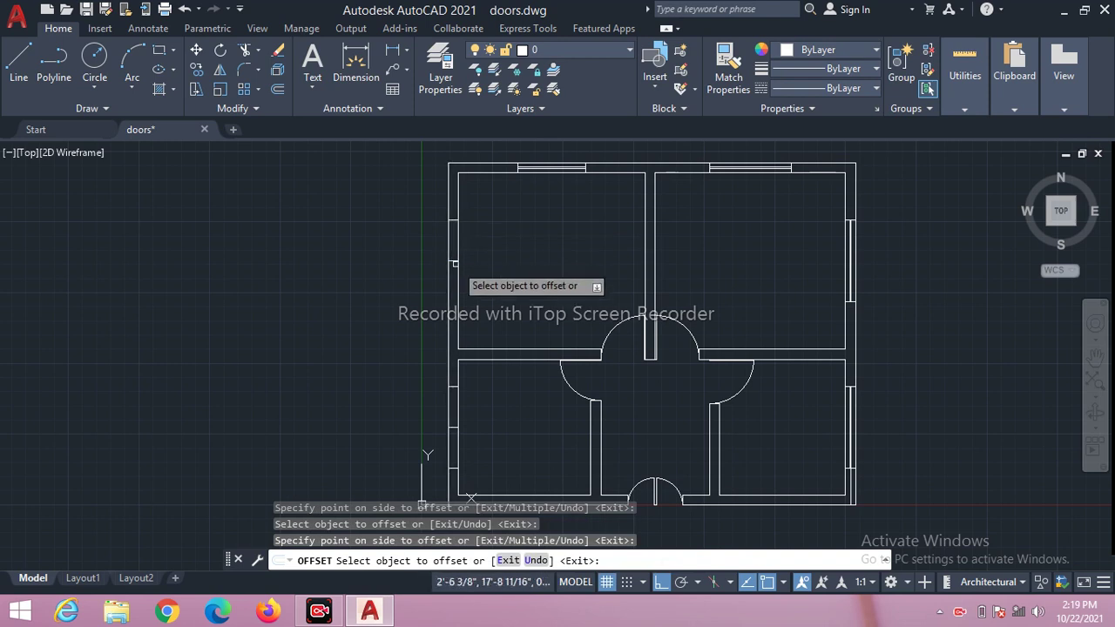
left_click(452, 259)
left_click(451, 328)
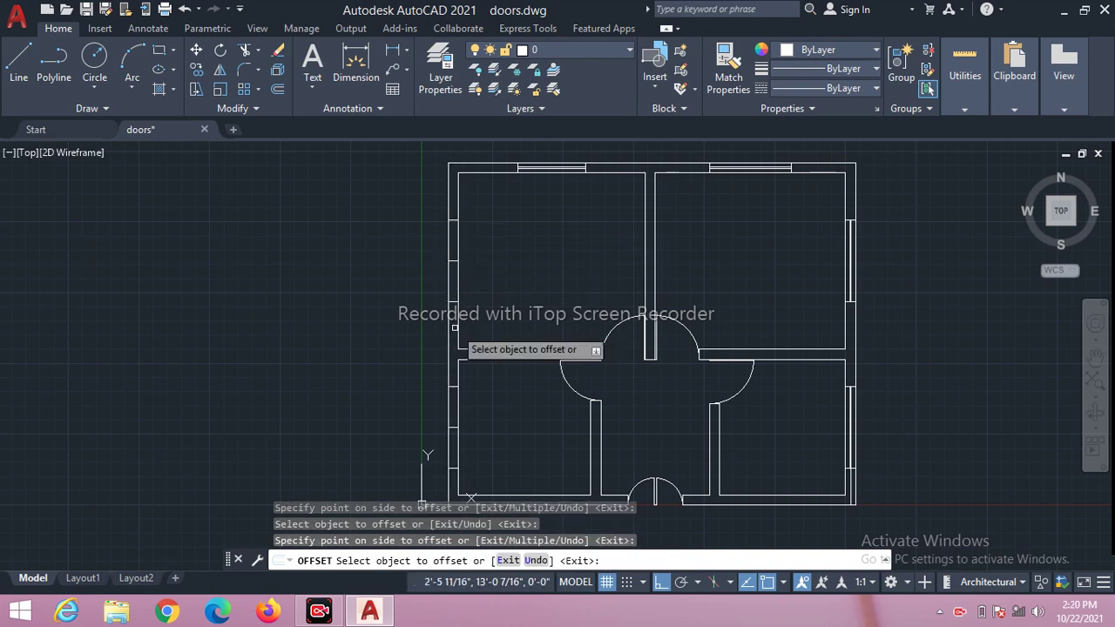
key("Escape")
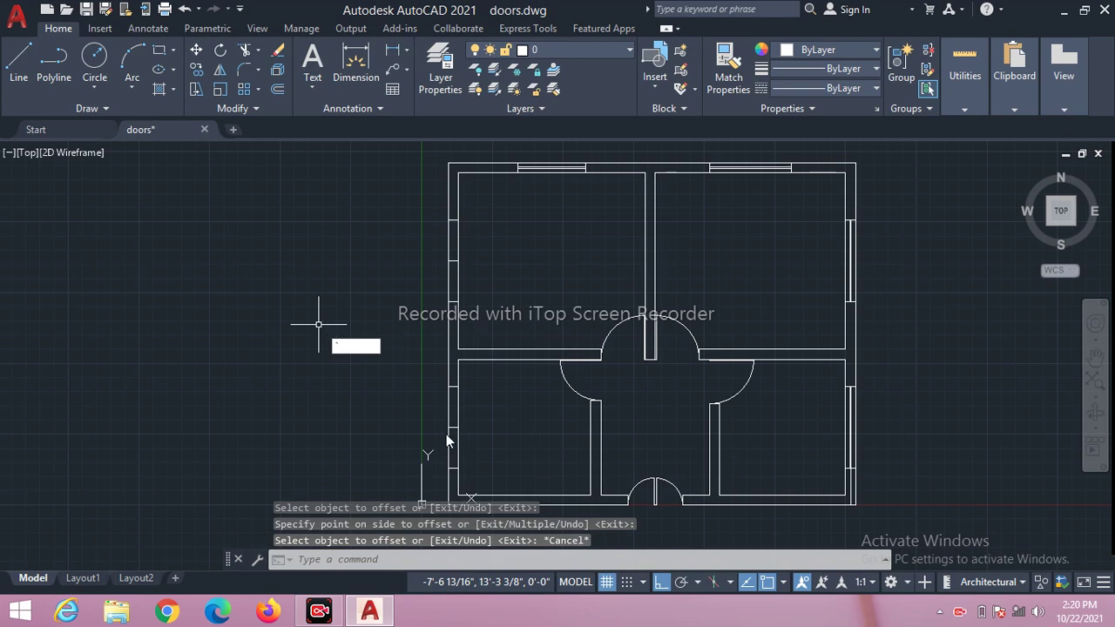
key("Escape")
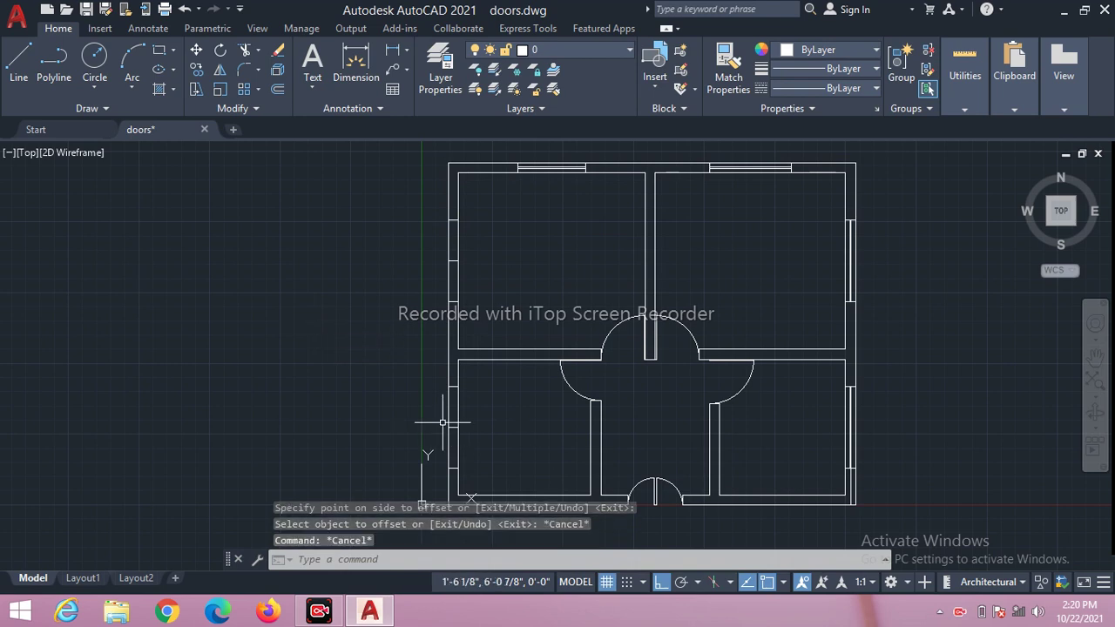
left_click(453, 427)
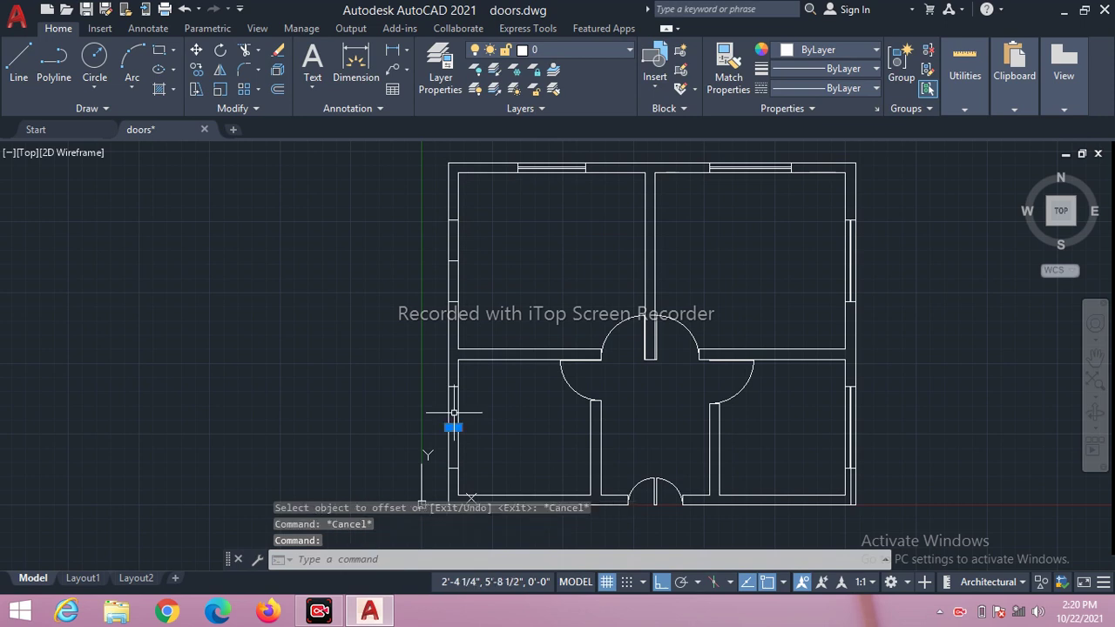
left_click(453, 259)
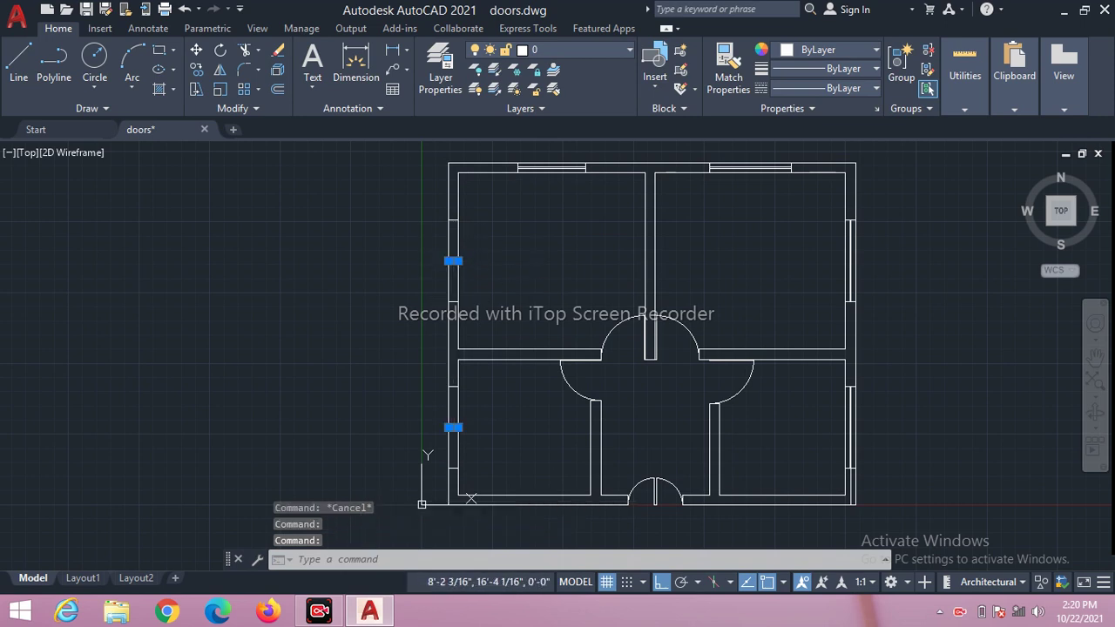
key("Delete")
Offset the left wall lines 4 inches inward.
type("o")
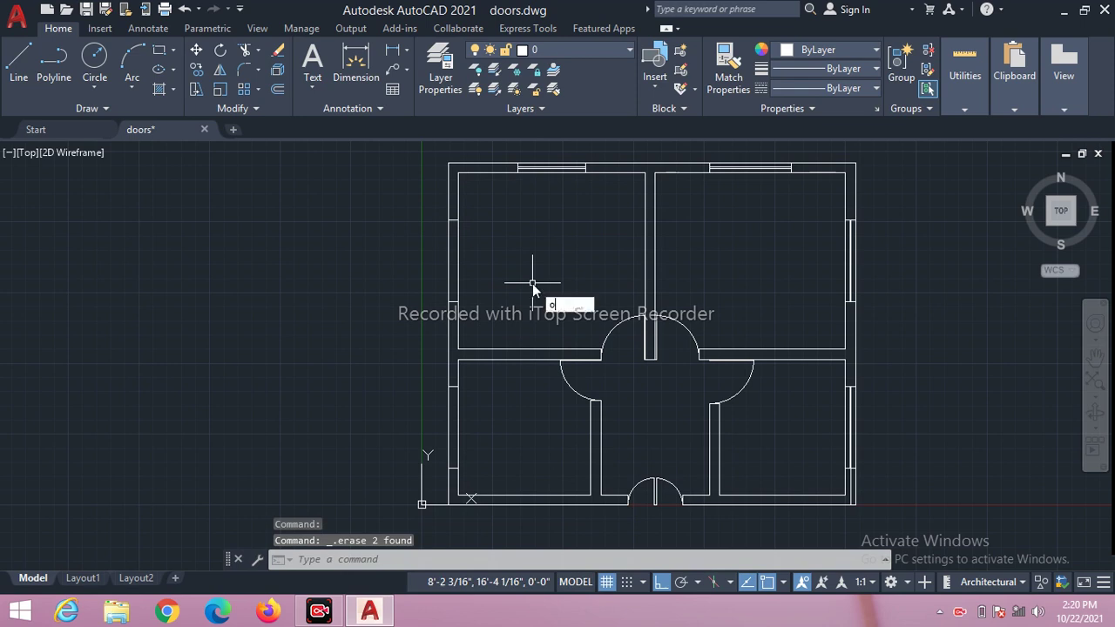
key("Return")
type("4")
key("Return")
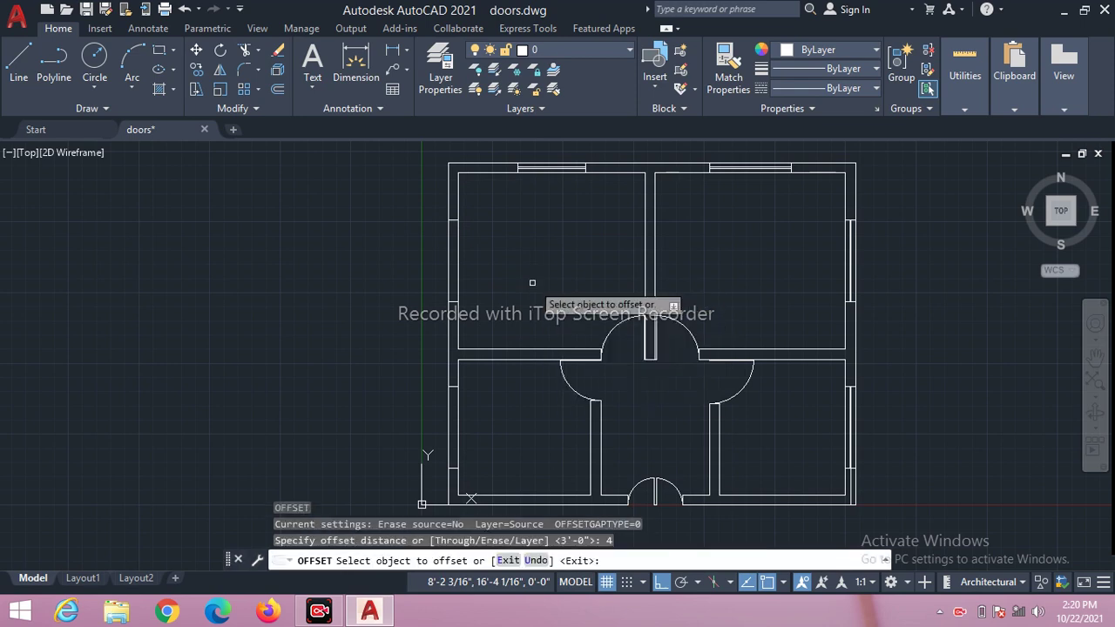
left_click(455, 288)
left_click(474, 309)
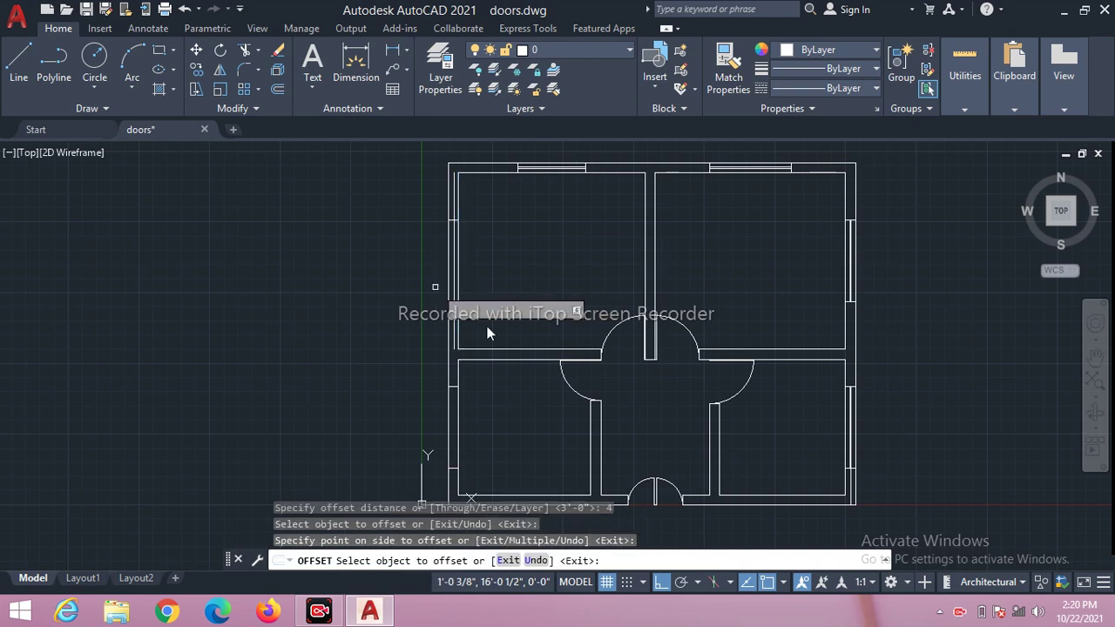
left_click(459, 430)
left_click(439, 425)
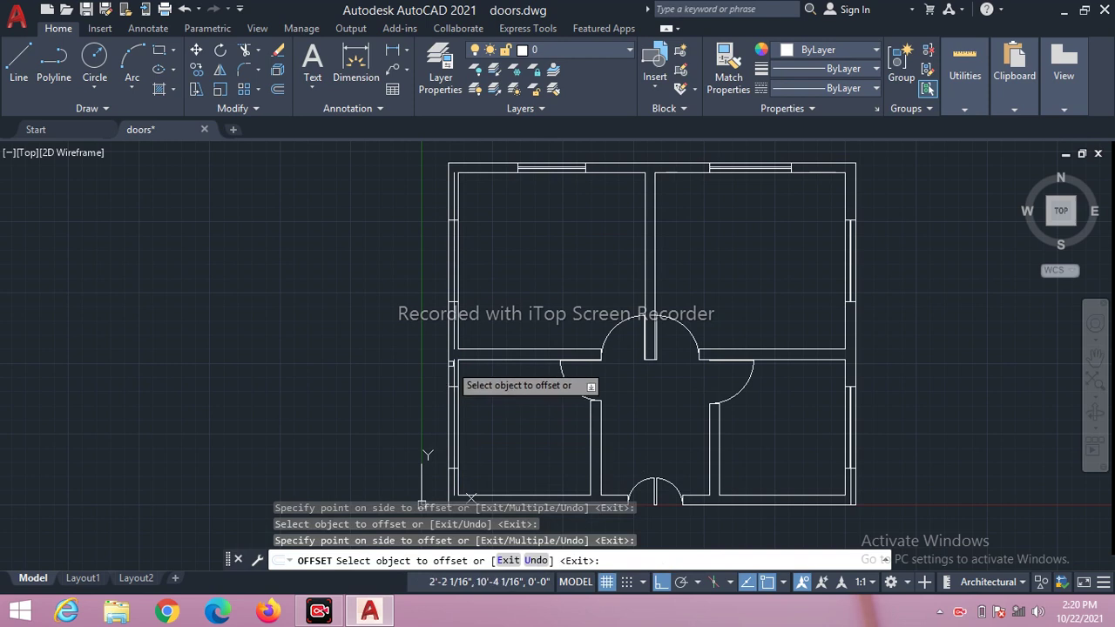
left_click(451, 361)
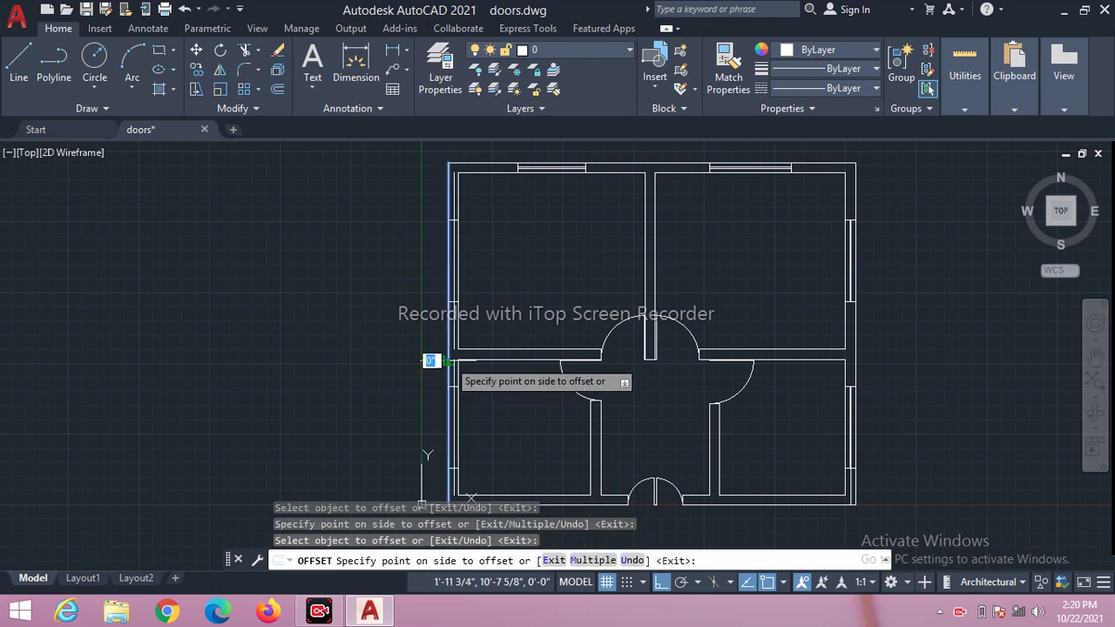
left_click(543, 392)
key("Escape")
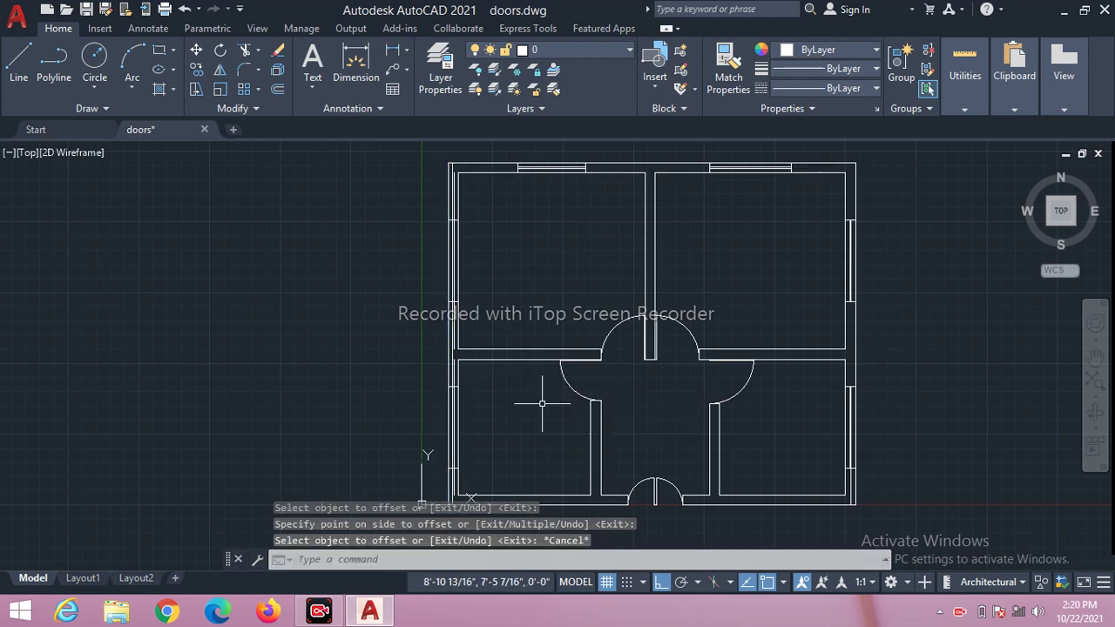
Trim the wall line segments out of each left-wall window opening.
type("tr")
key("Return")
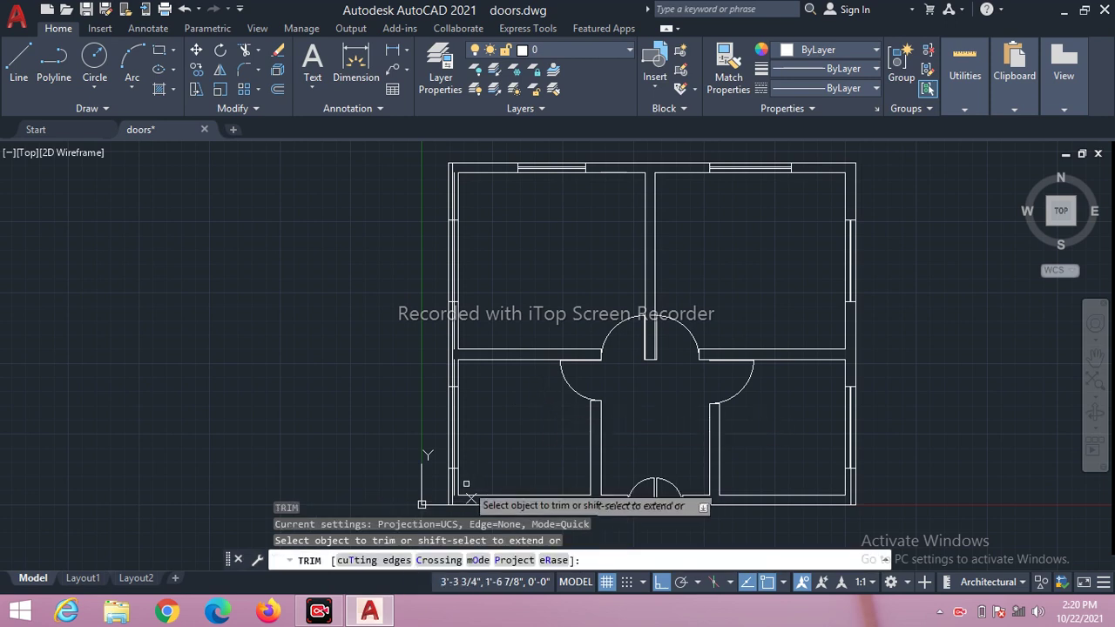
left_click(452, 484)
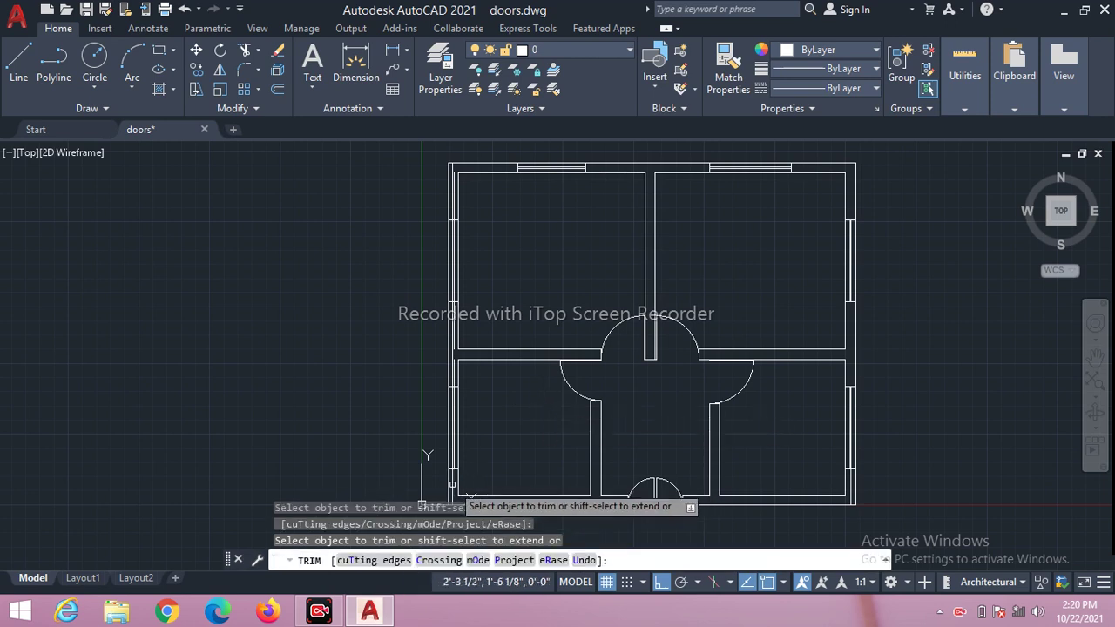
left_click(452, 483)
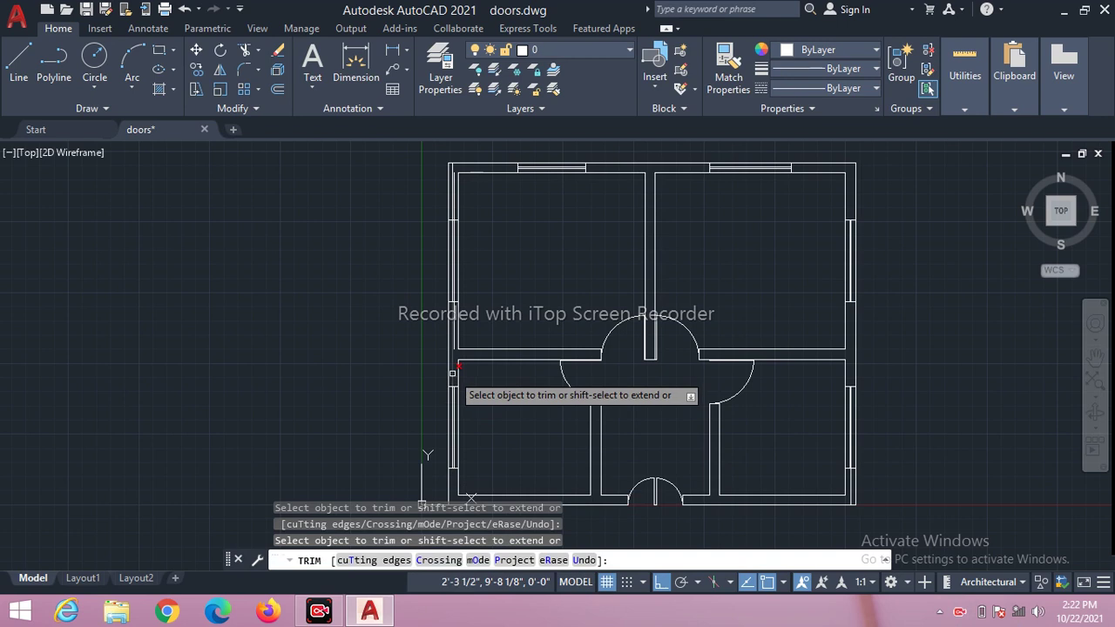
left_click(455, 343)
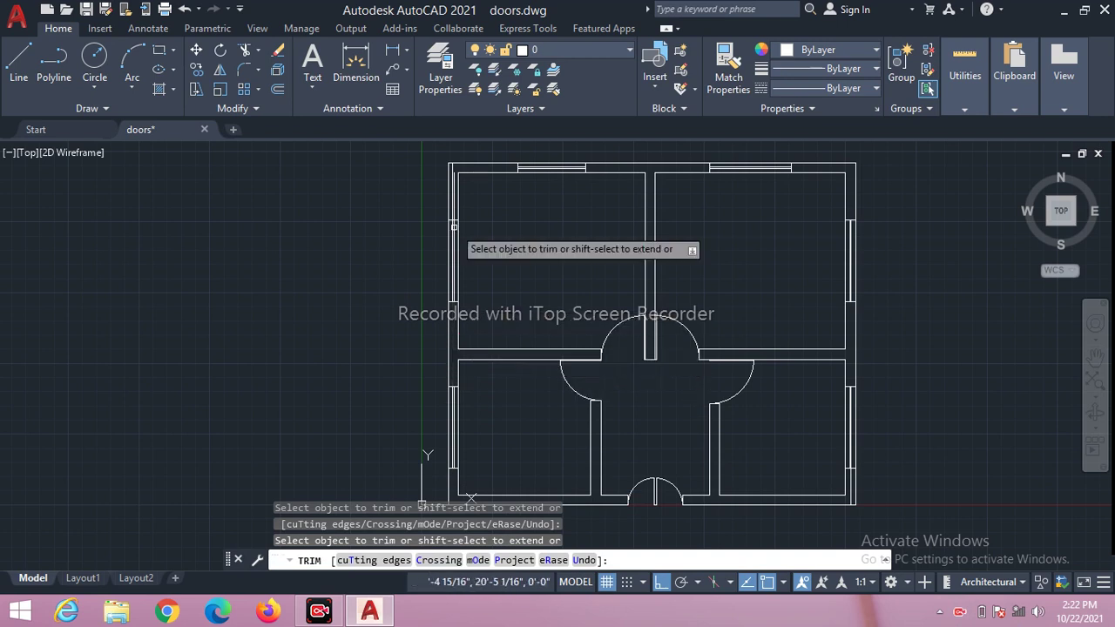
left_click(453, 210)
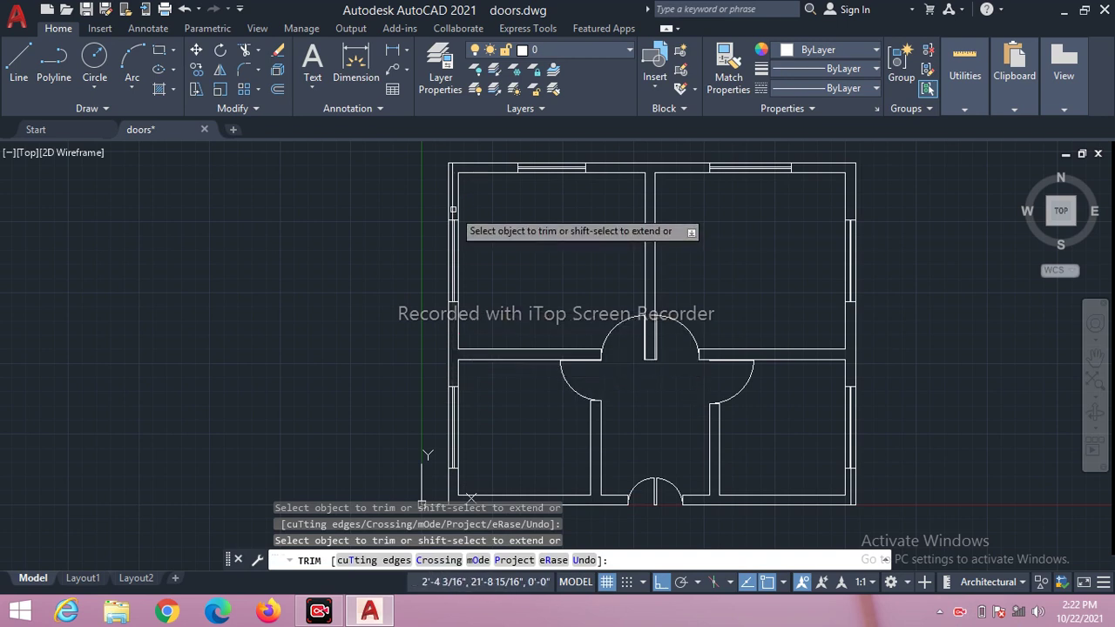
key("Escape")
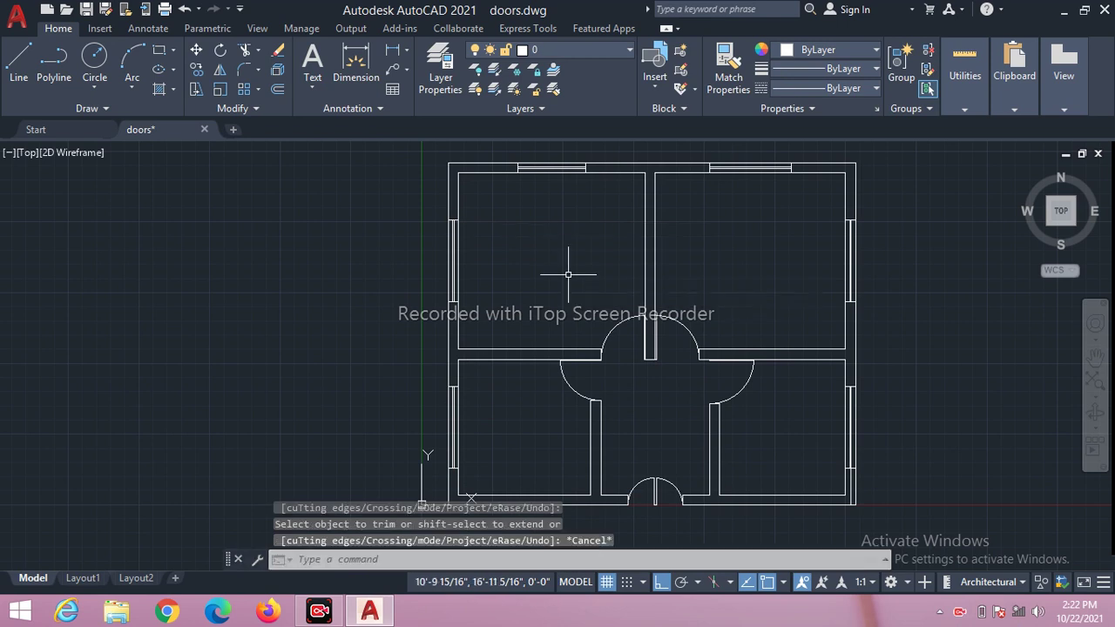
Draw a short cross line on the lower-left room's bottom wall.
scroll(554, 280, "down", 4)
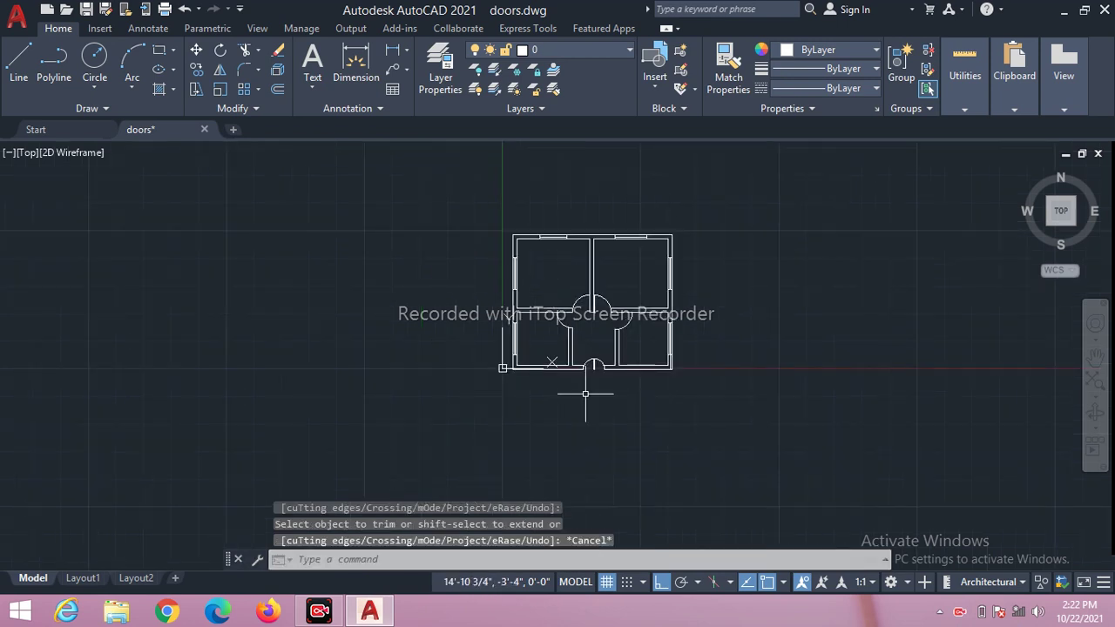
scroll(548, 333, "up", 5)
scroll(627, 484, "down", 1)
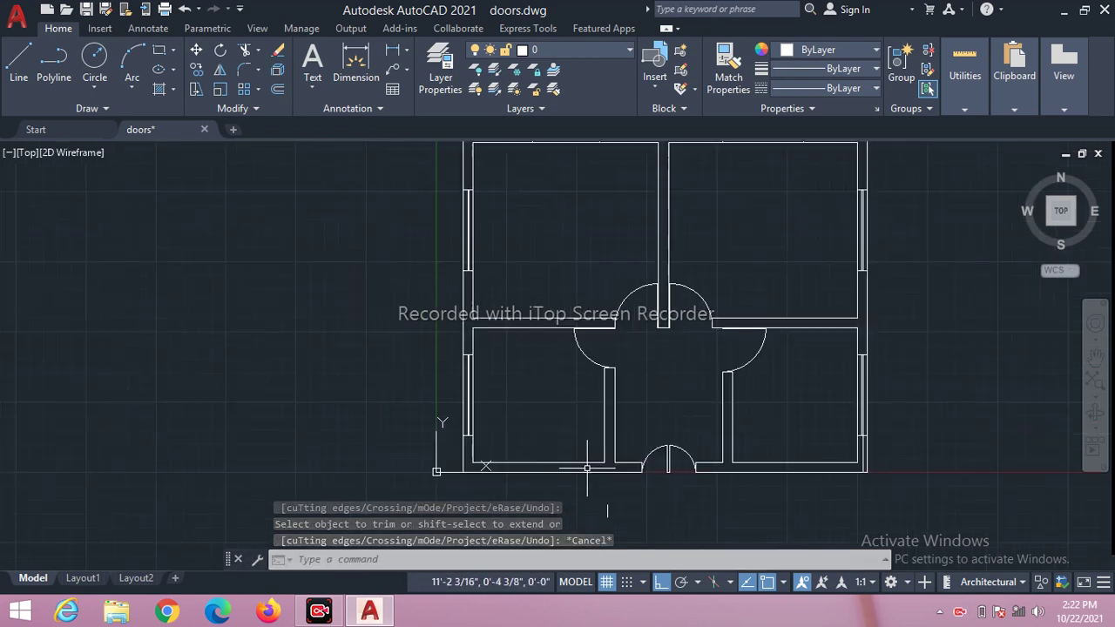
scroll(610, 499, "up", 2)
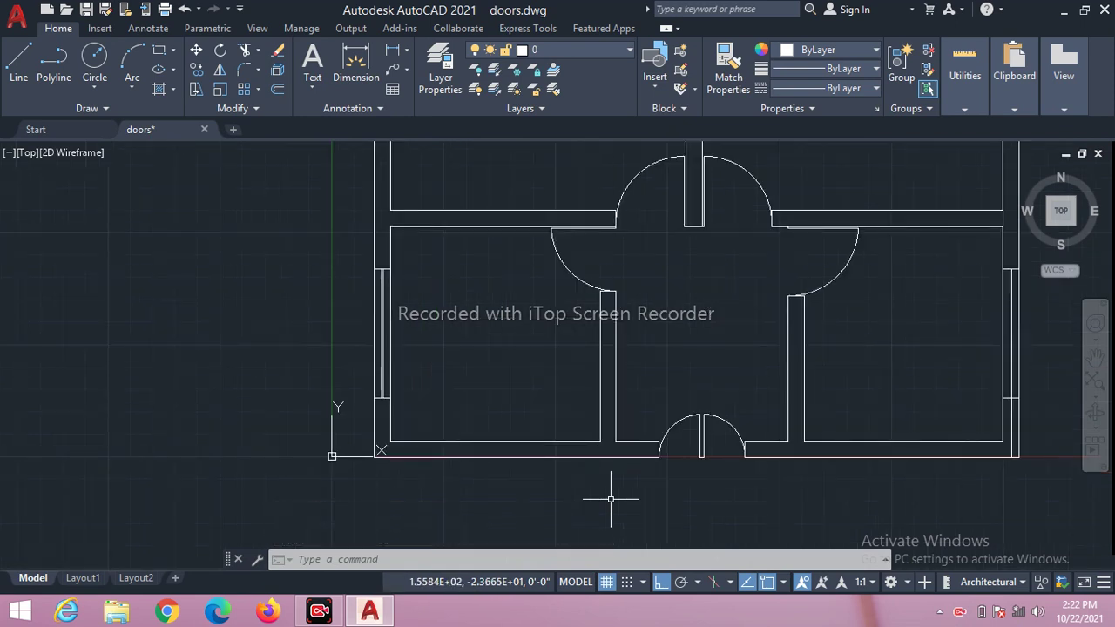
left_click(19, 76)
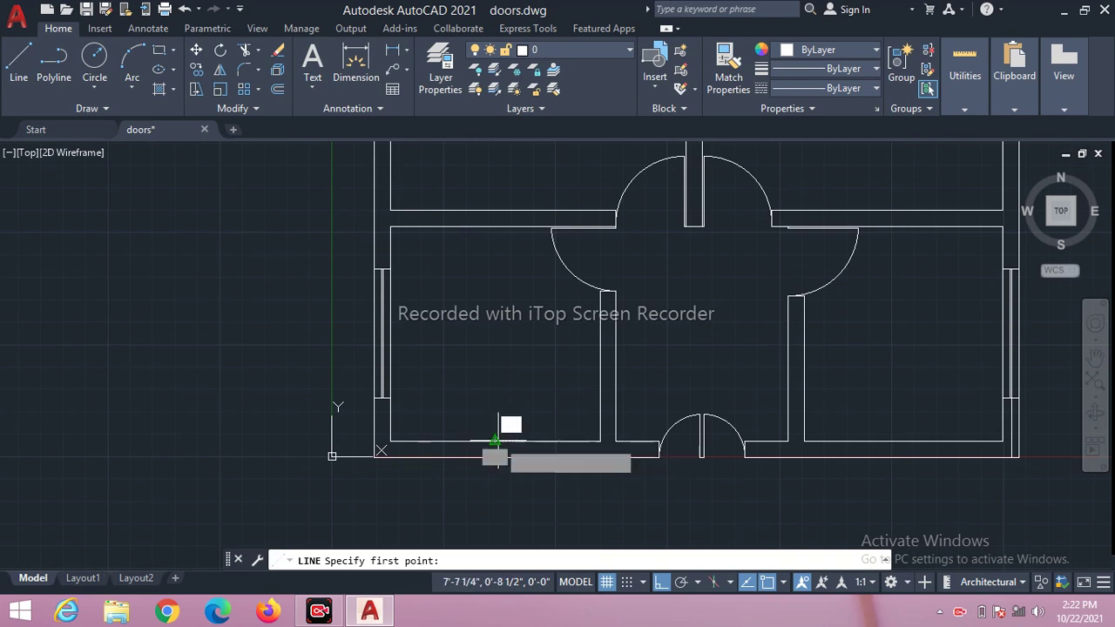
left_click(494, 455)
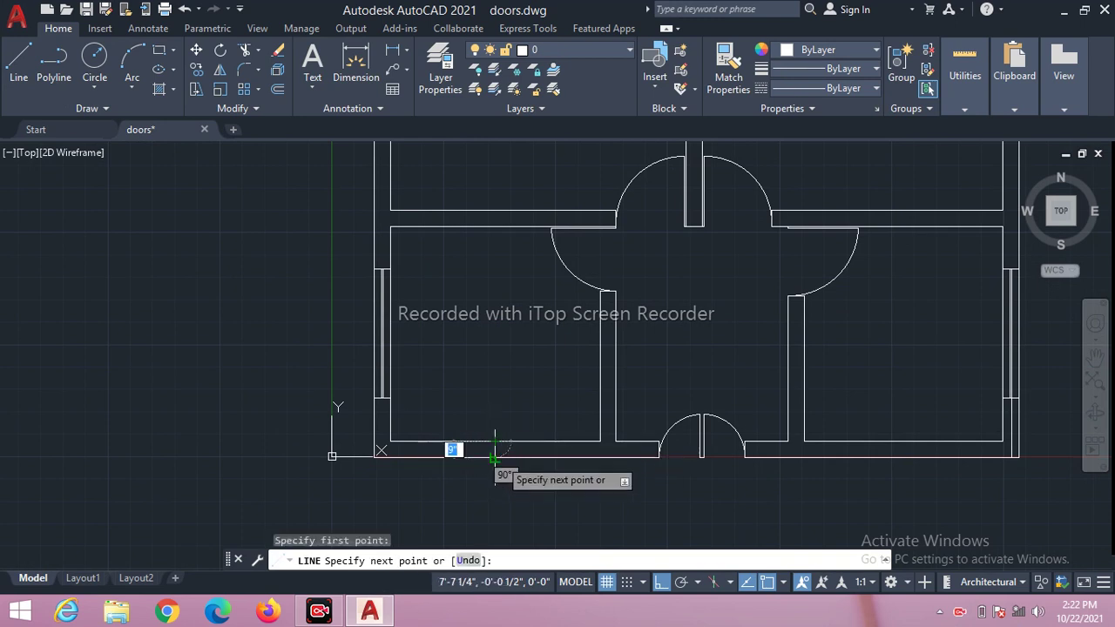
left_click(494, 441)
key("Escape")
Offset the cross line 2'6 to the left and right, then select the original.
type("o")
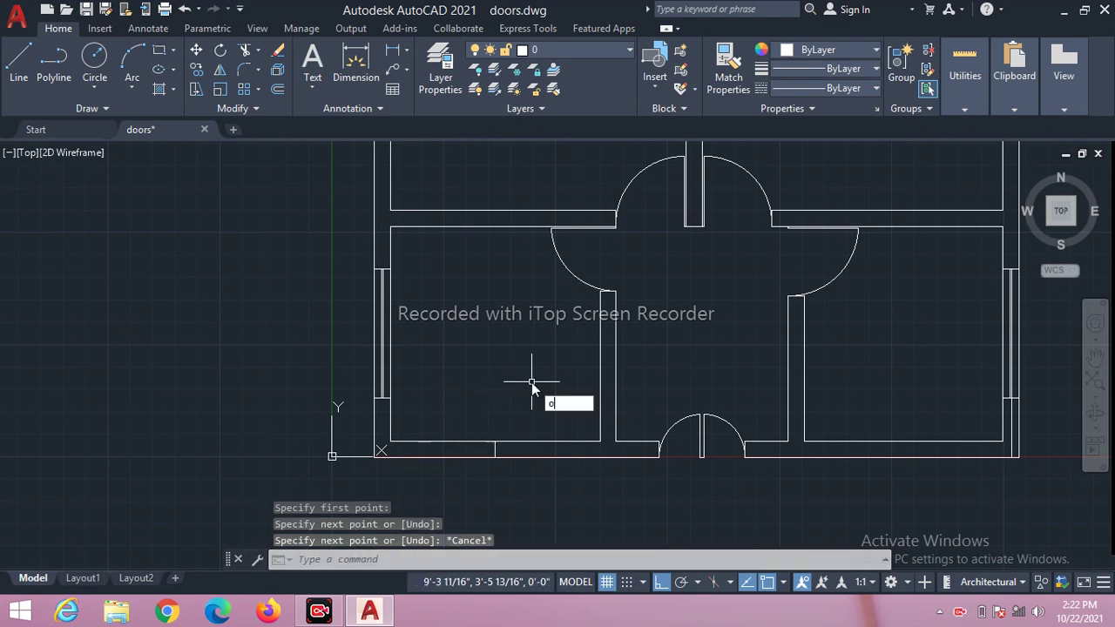
key("Return")
type("2")
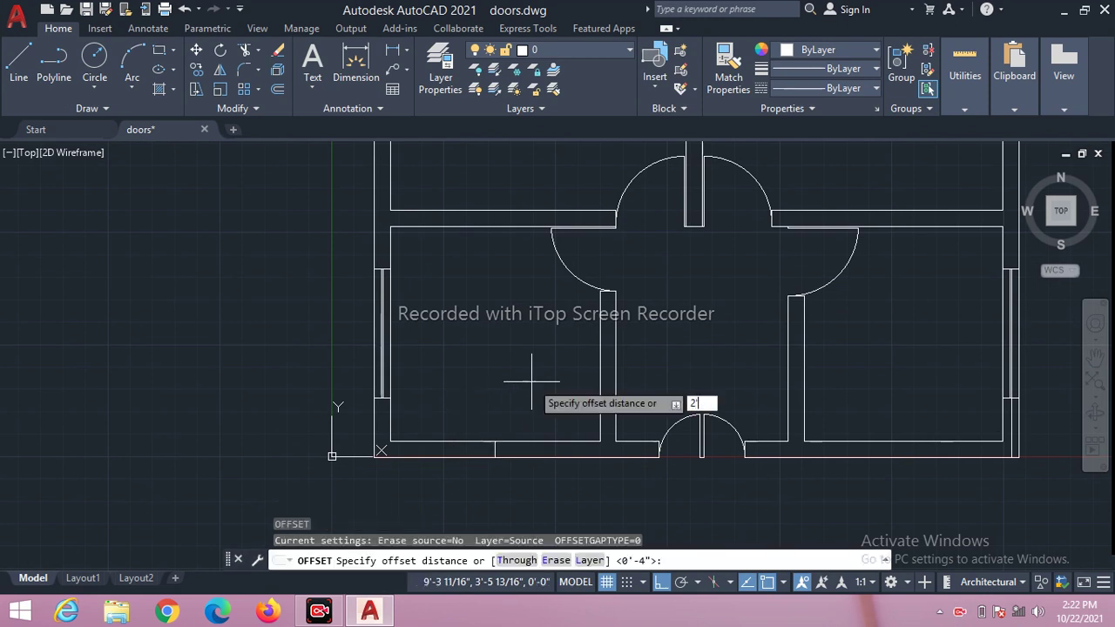
type("'6")
key("Return")
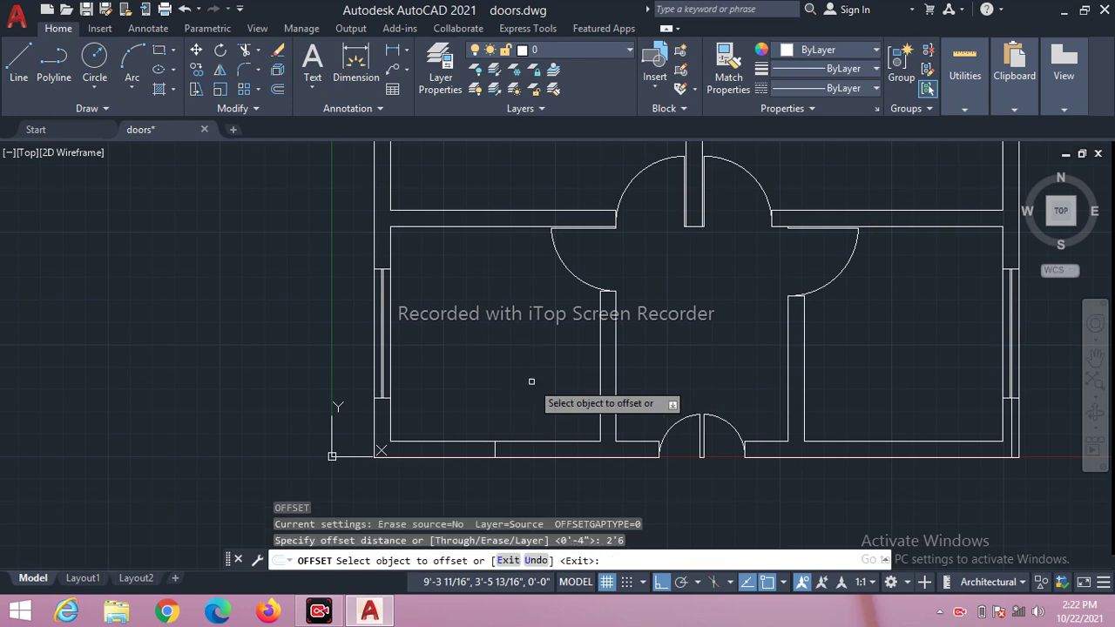
left_click(493, 450)
left_click(503, 443)
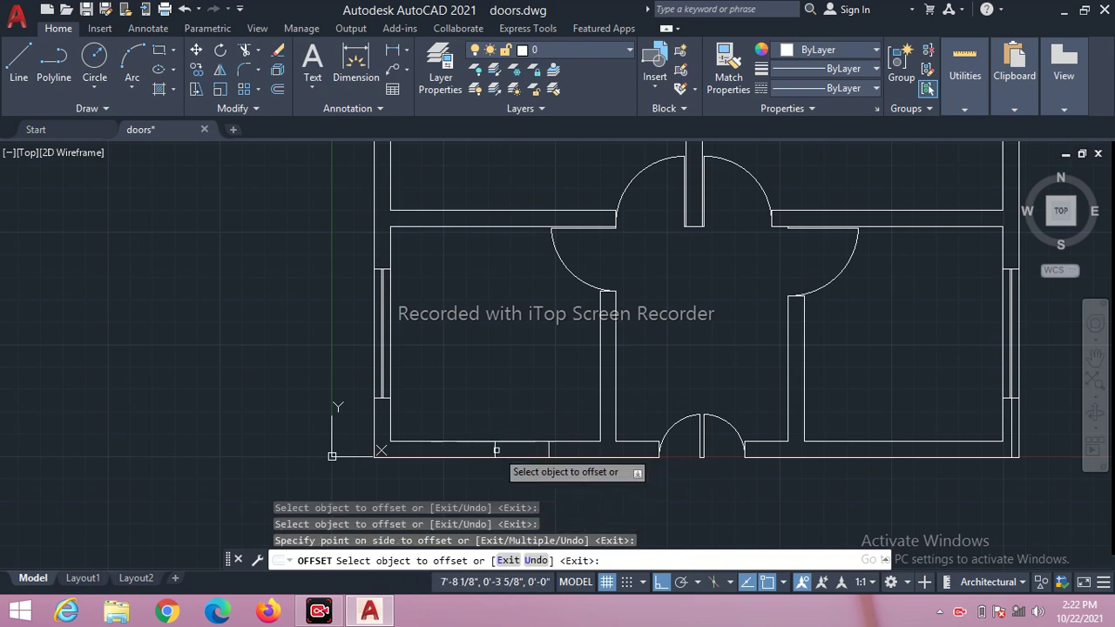
left_click(493, 449)
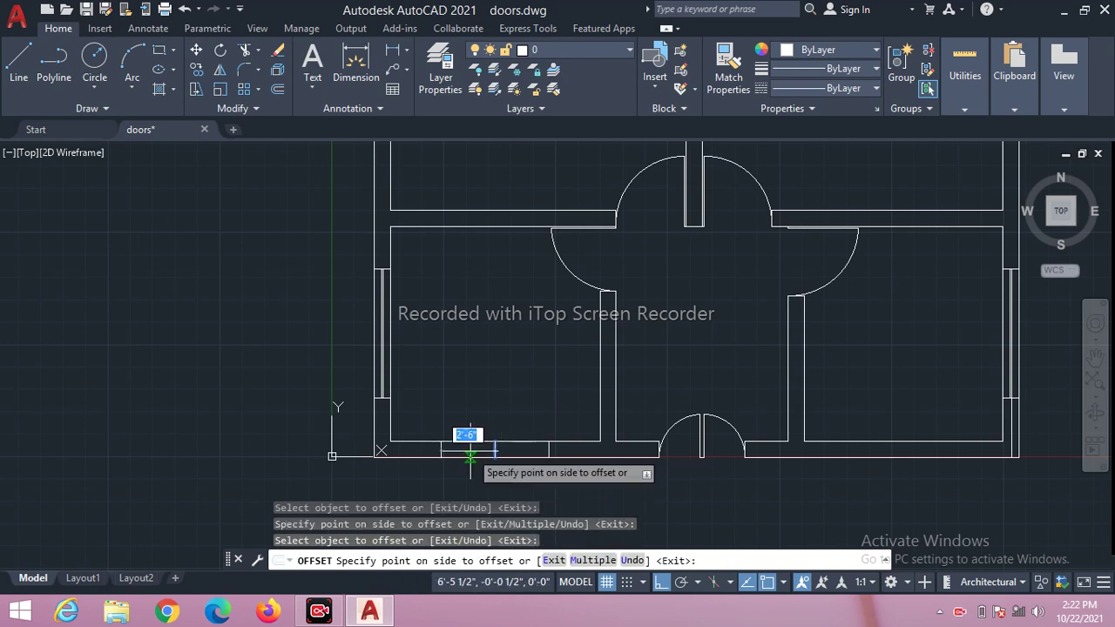
left_click(469, 442)
key("Escape")
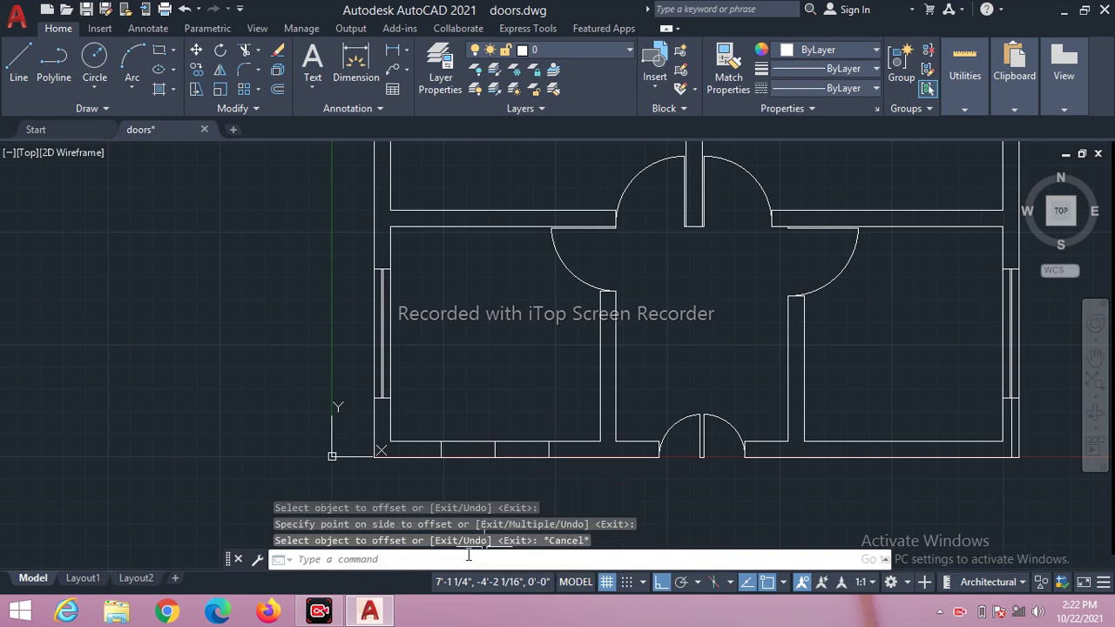
left_click(495, 450)
Delete the original cross line and offset both bottom wall lines 4 inches inward.
key("Delete")
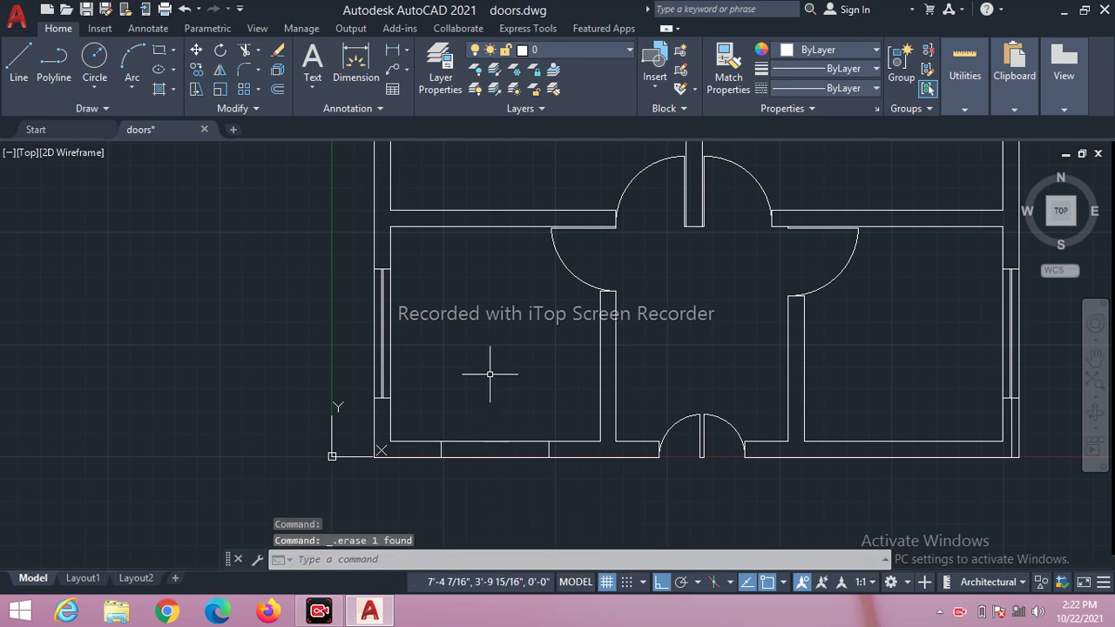
type("o")
key("Return")
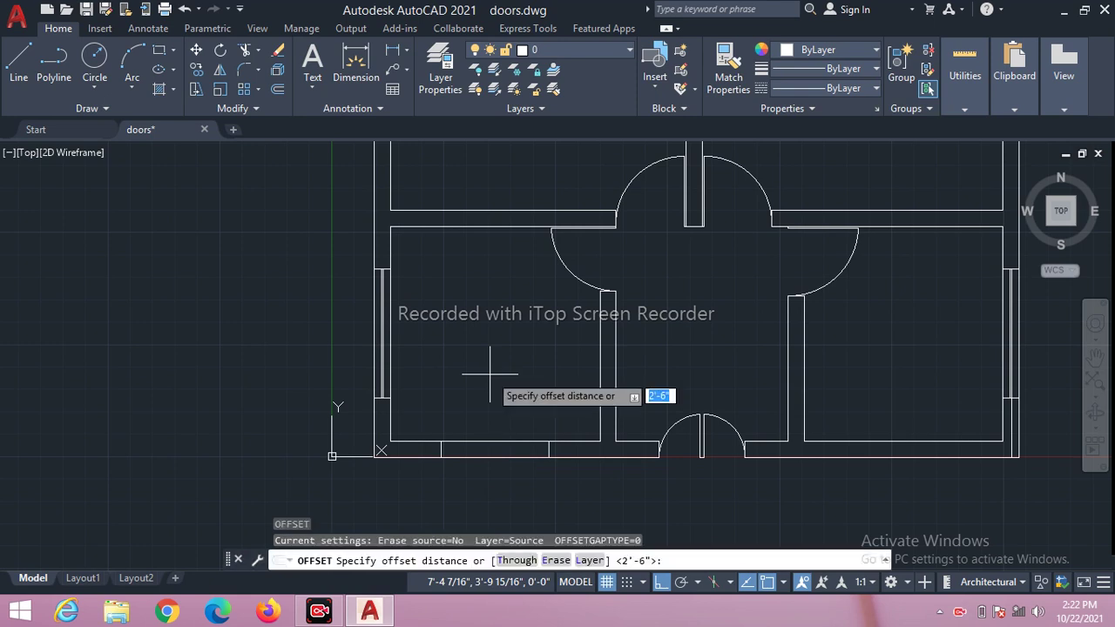
type("4")
key("Return")
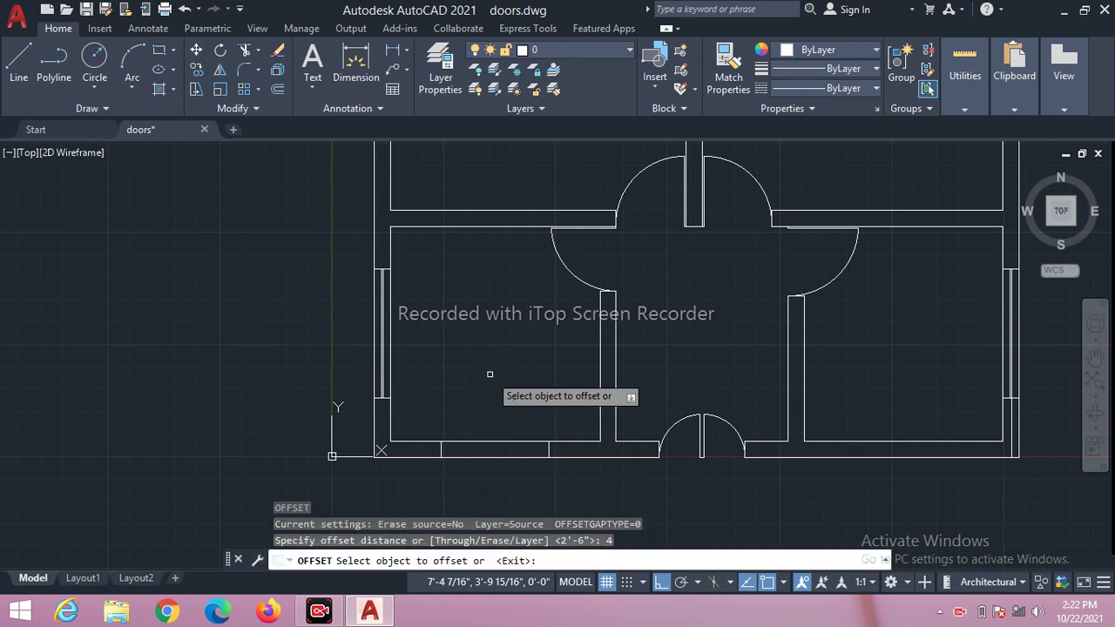
left_click(479, 439)
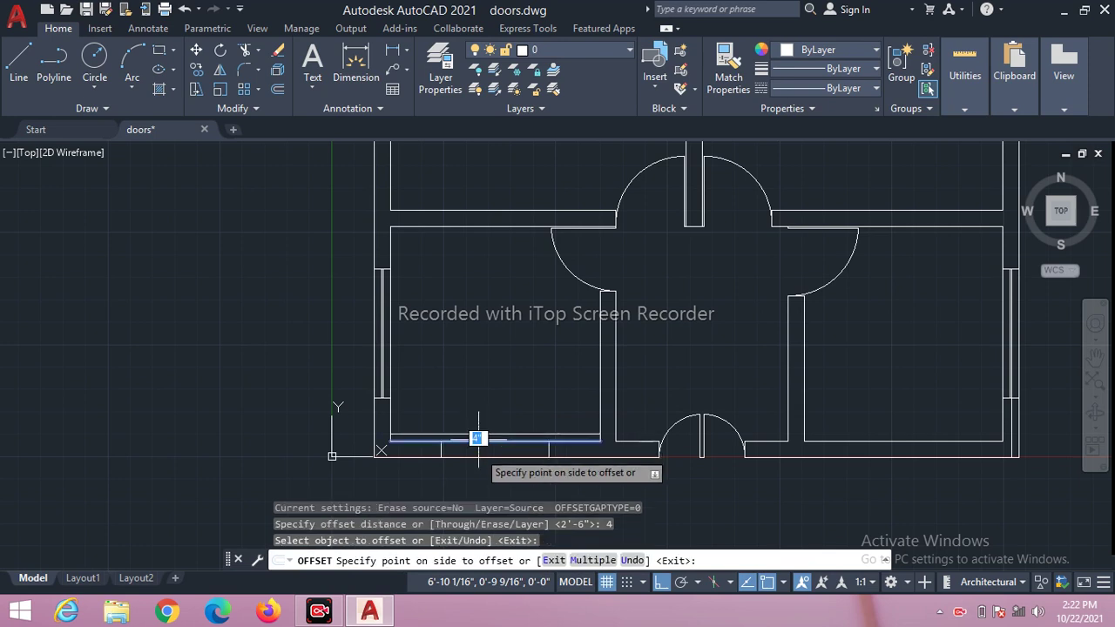
left_click(478, 473)
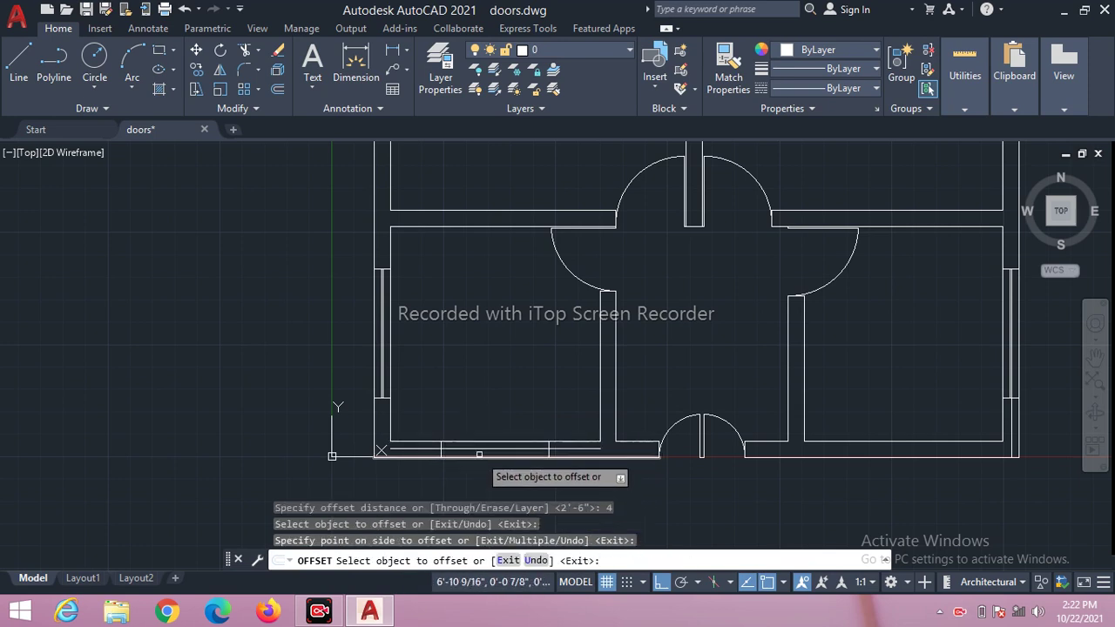
left_click(476, 440)
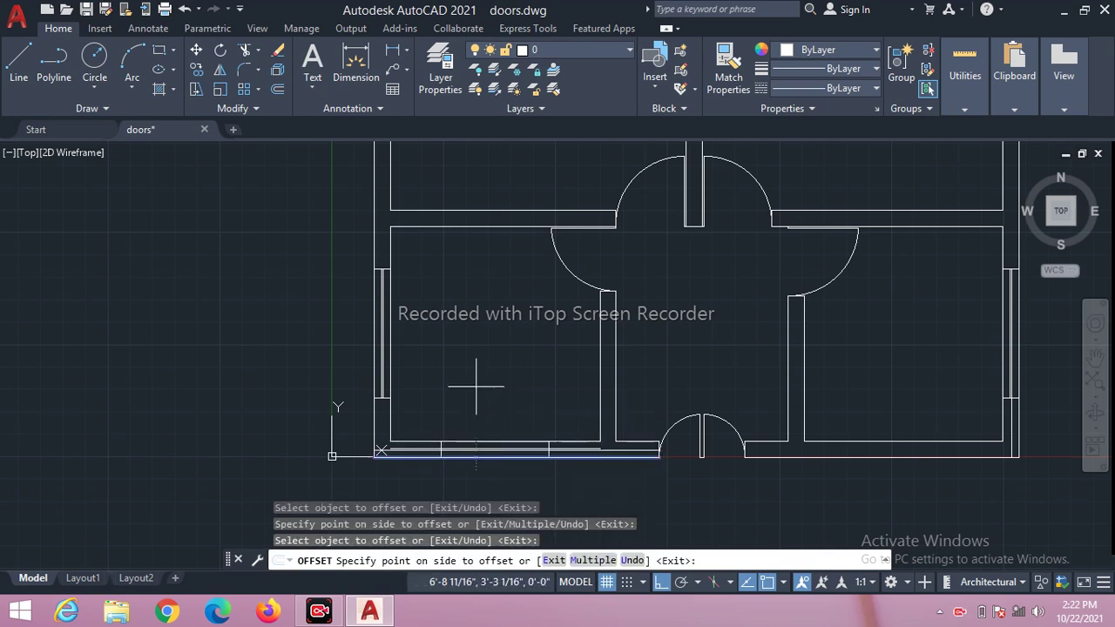
left_click(475, 383)
key("Escape")
Trim the new window lines back to the jamb lines.
type("tr")
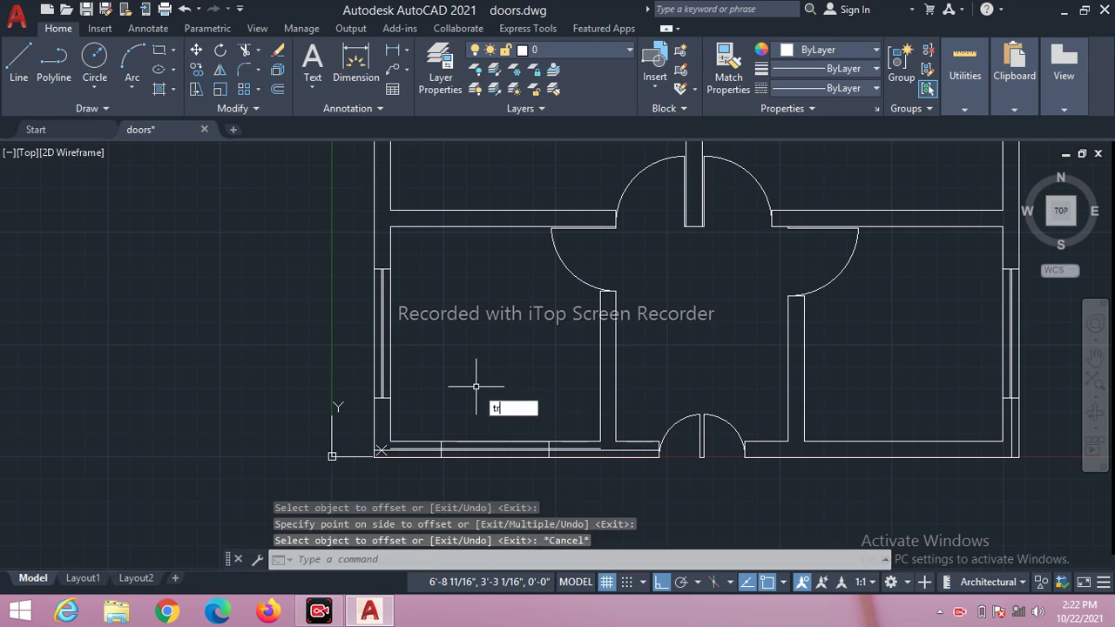
key("Return")
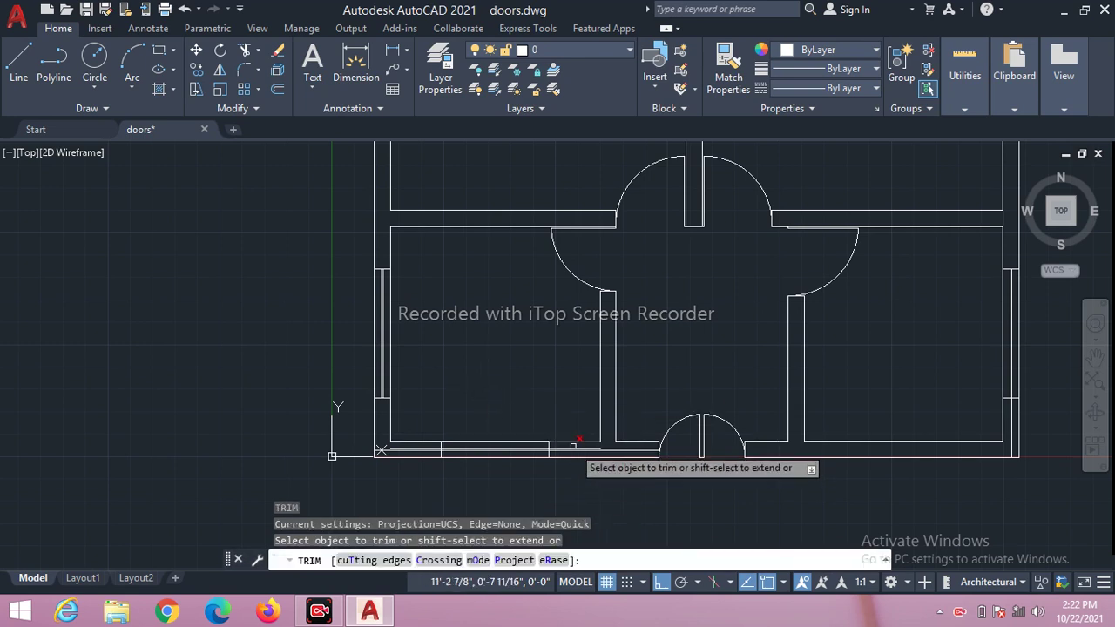
left_click(573, 448)
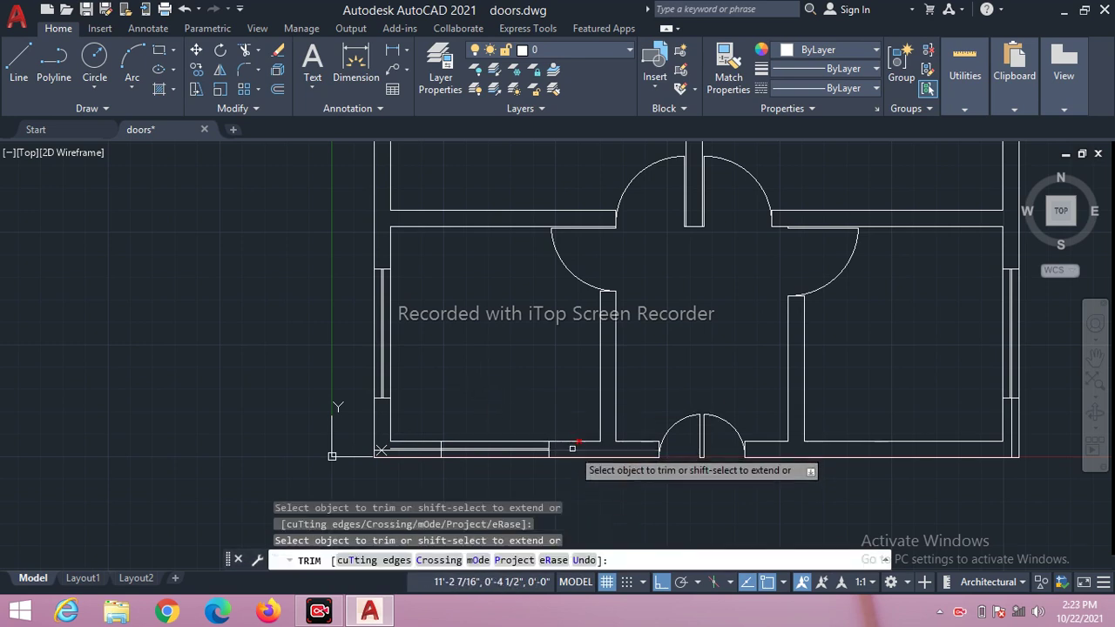
left_click(573, 449)
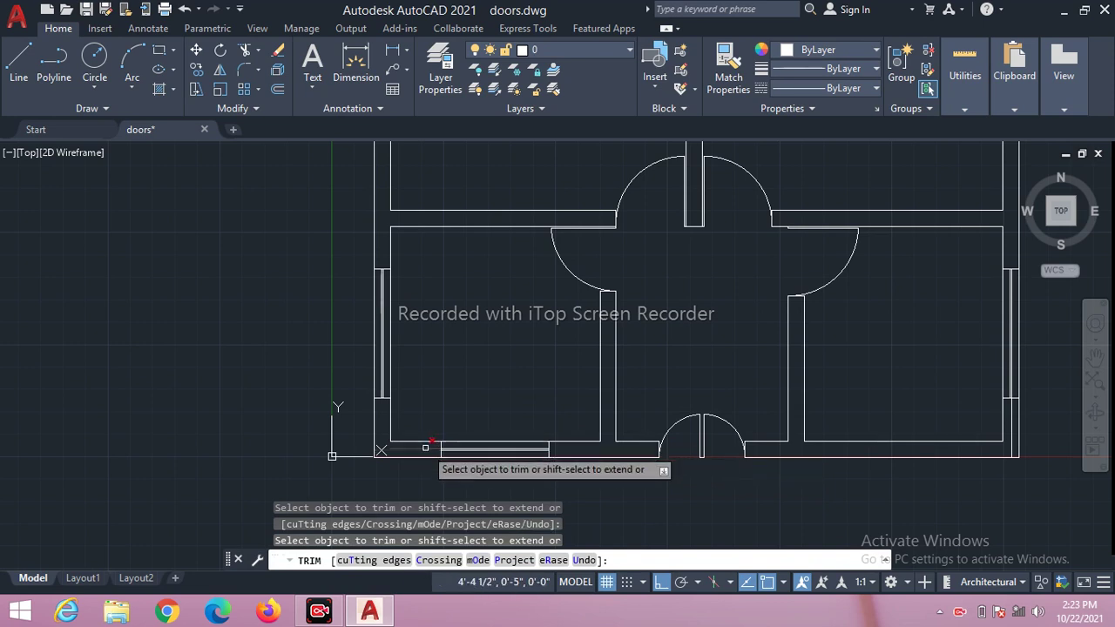
key("Escape")
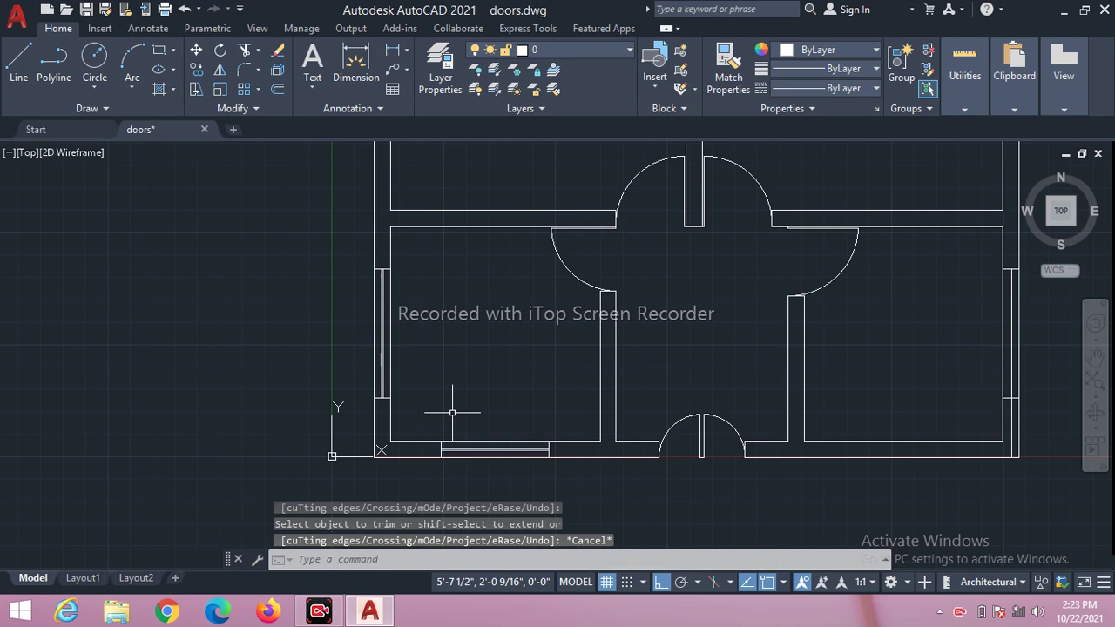
scroll(449, 410, "down", 3)
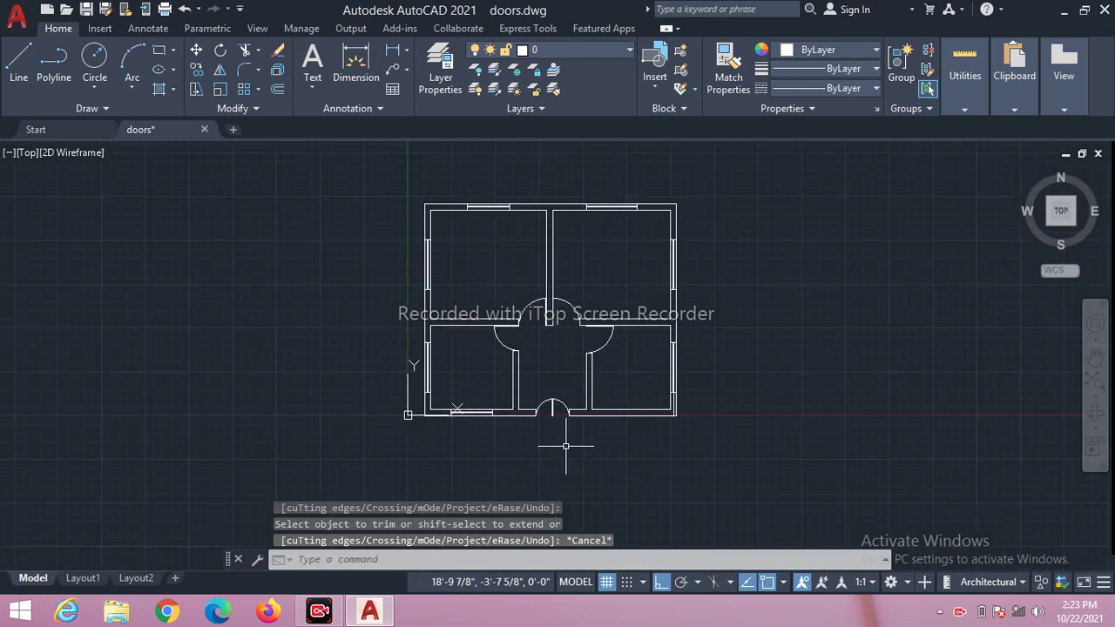
scroll(567, 446, "up", 3)
scroll(578, 396, "down", 5)
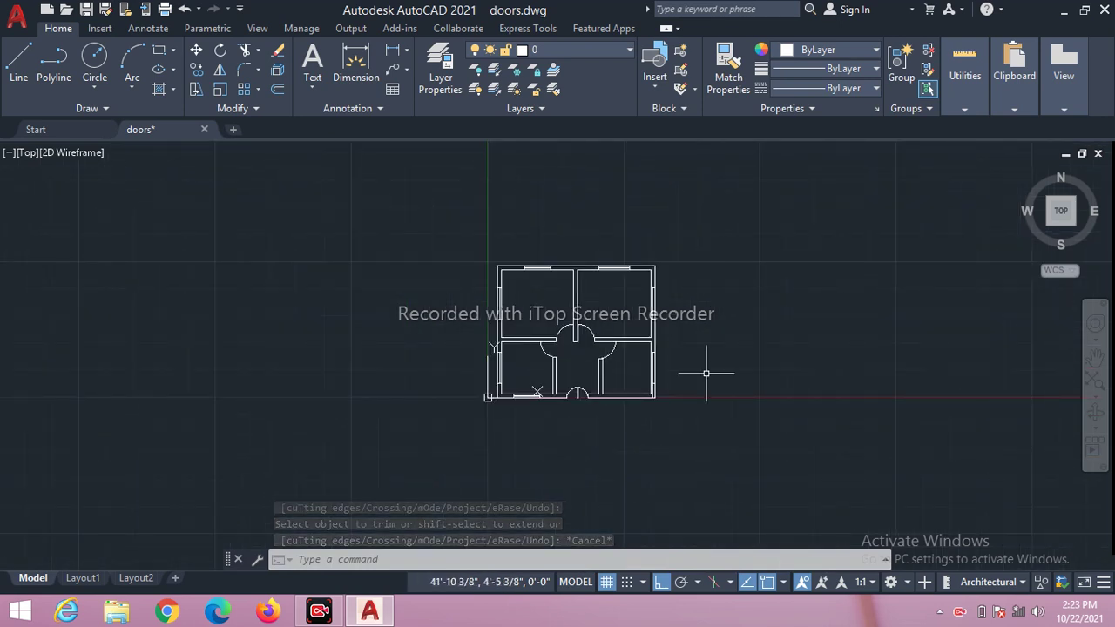
scroll(620, 355, "up", 5)
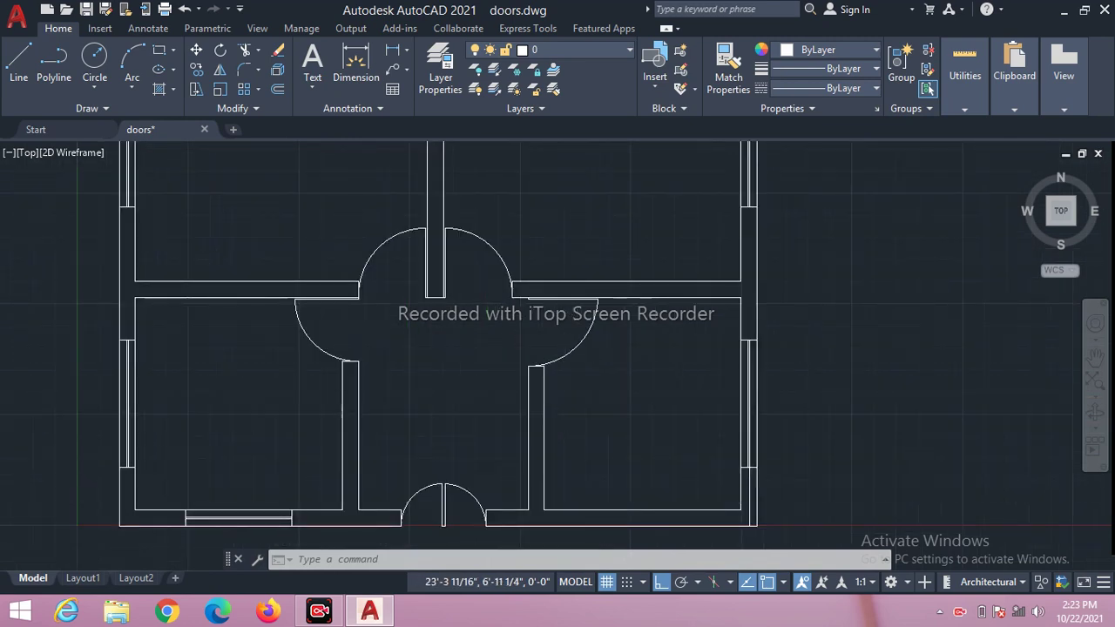
scroll(573, 376, "down", 4)
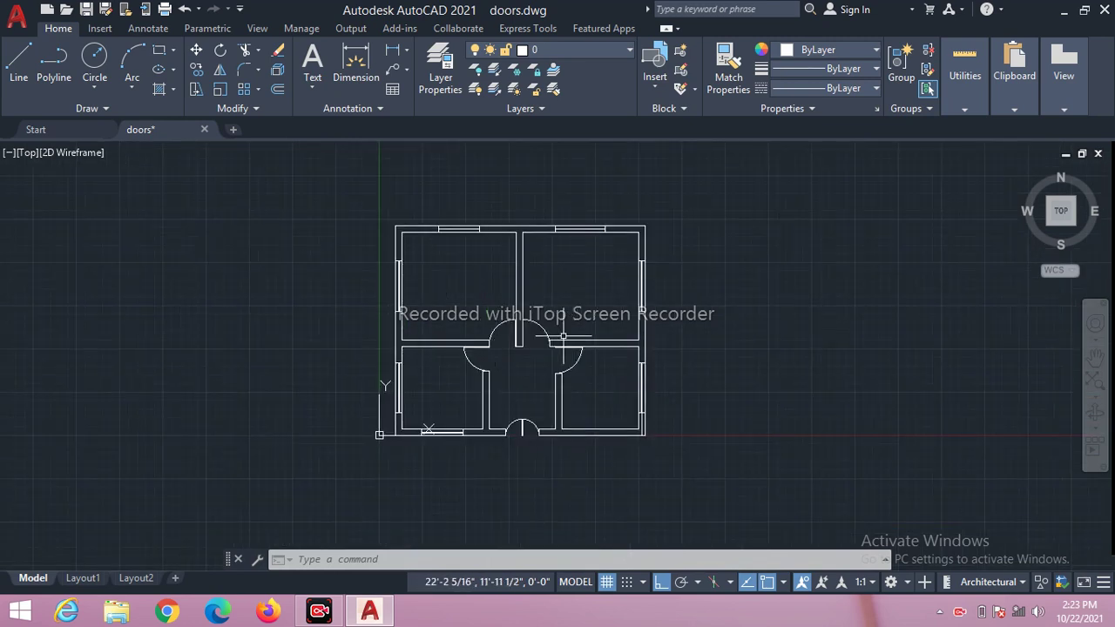